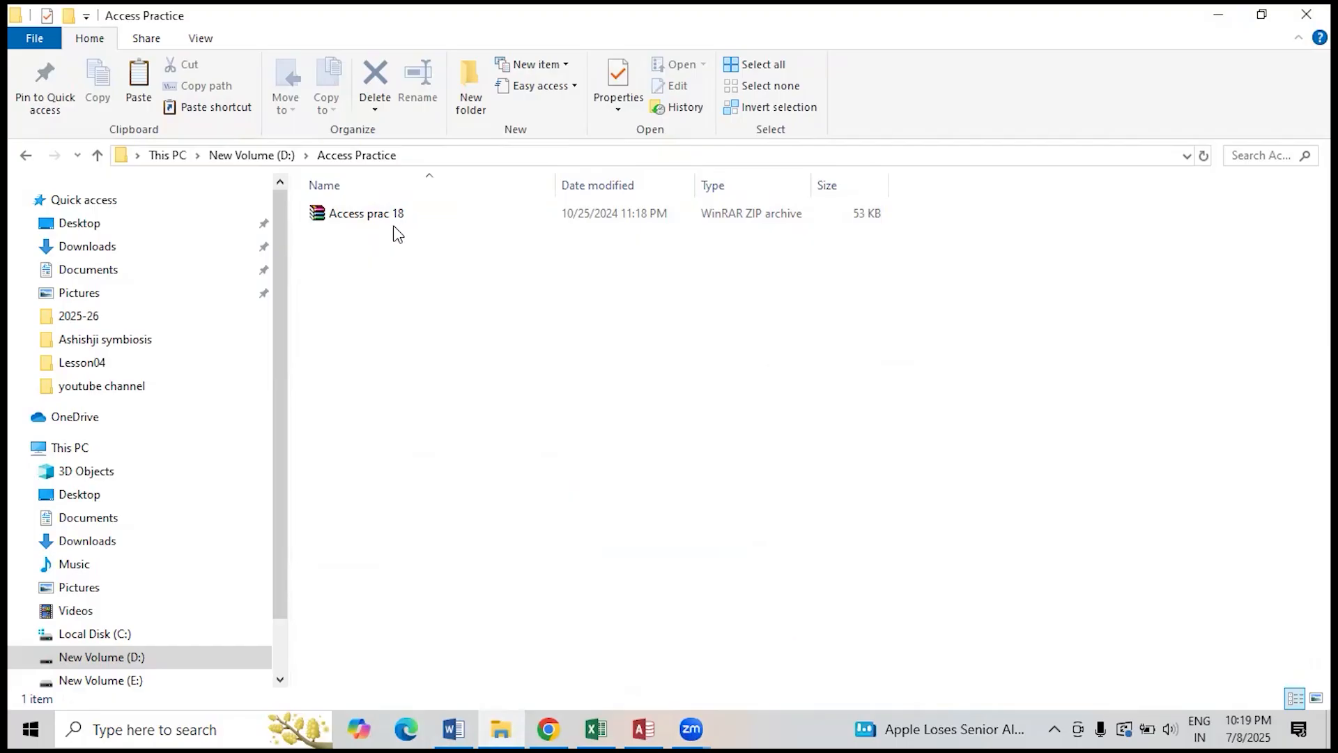
- Extract the Access prac 18 archive directly into the Access Practice folder
click(394, 220)
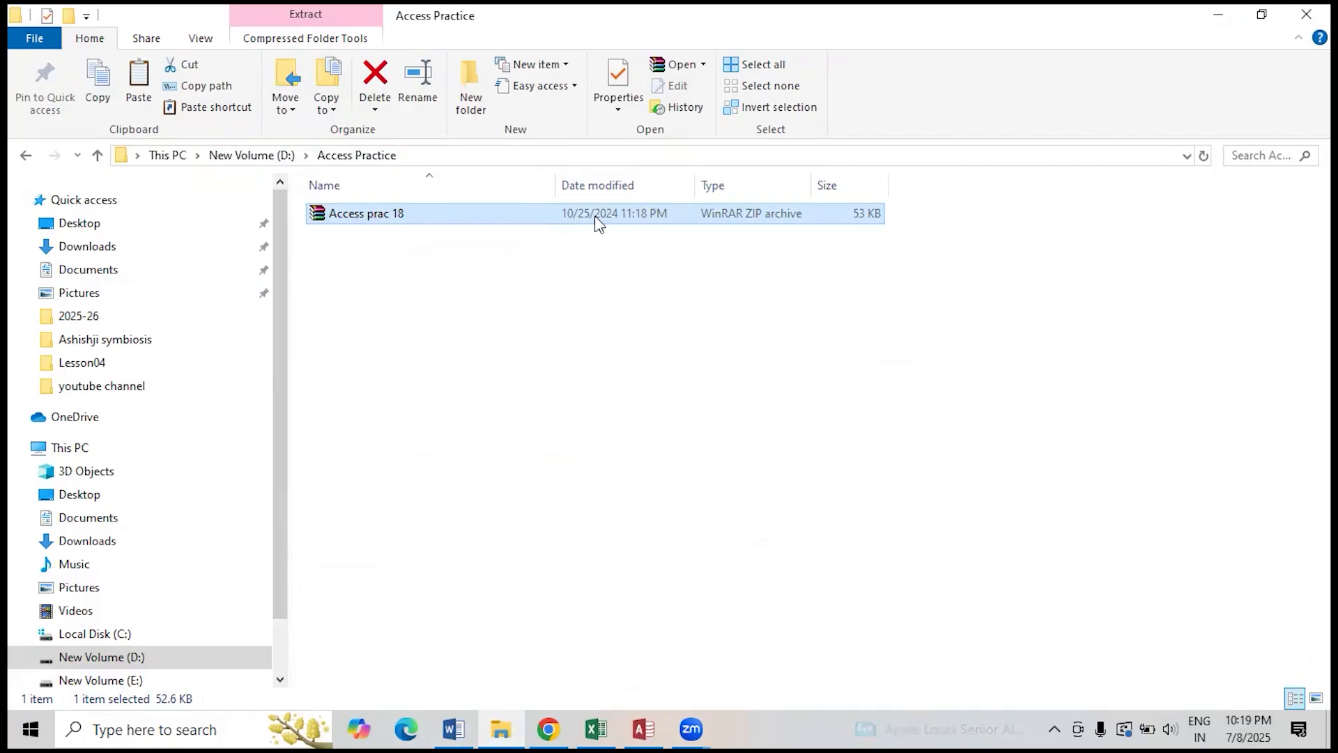
right_click(361, 207)
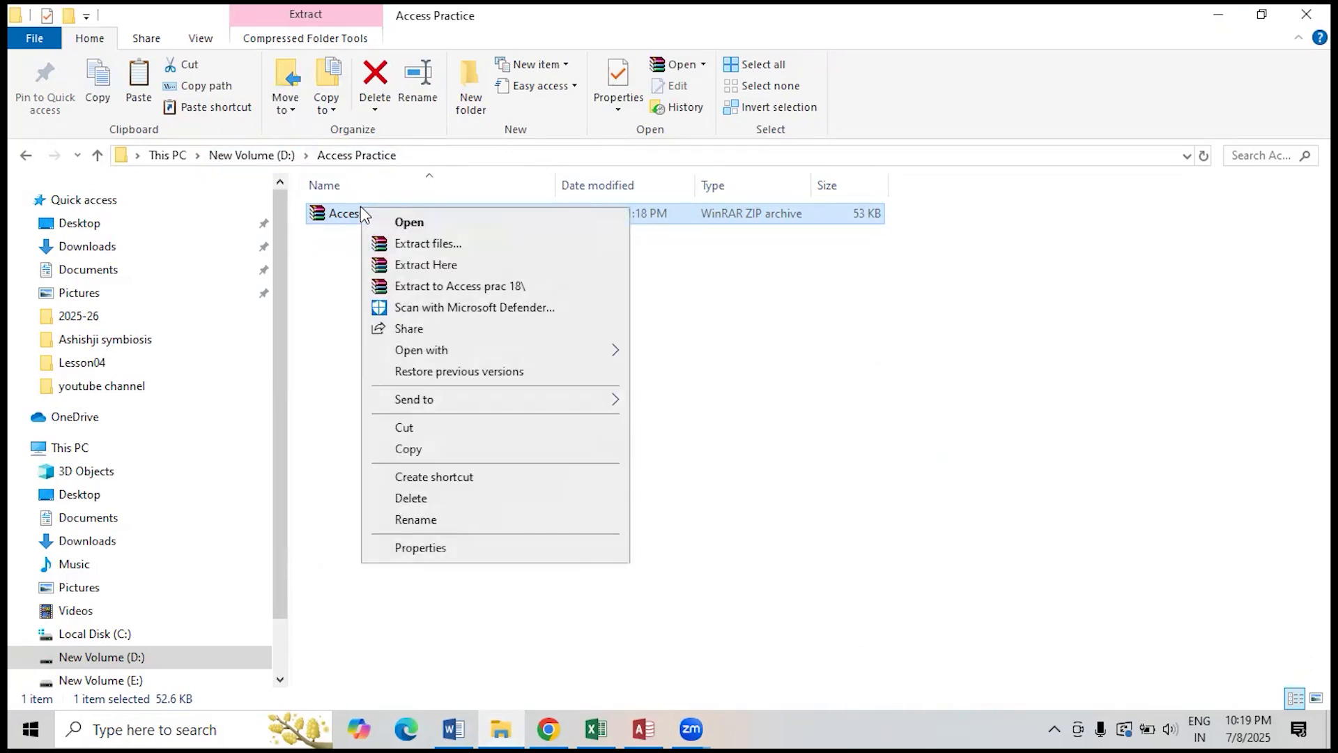
click(449, 266)
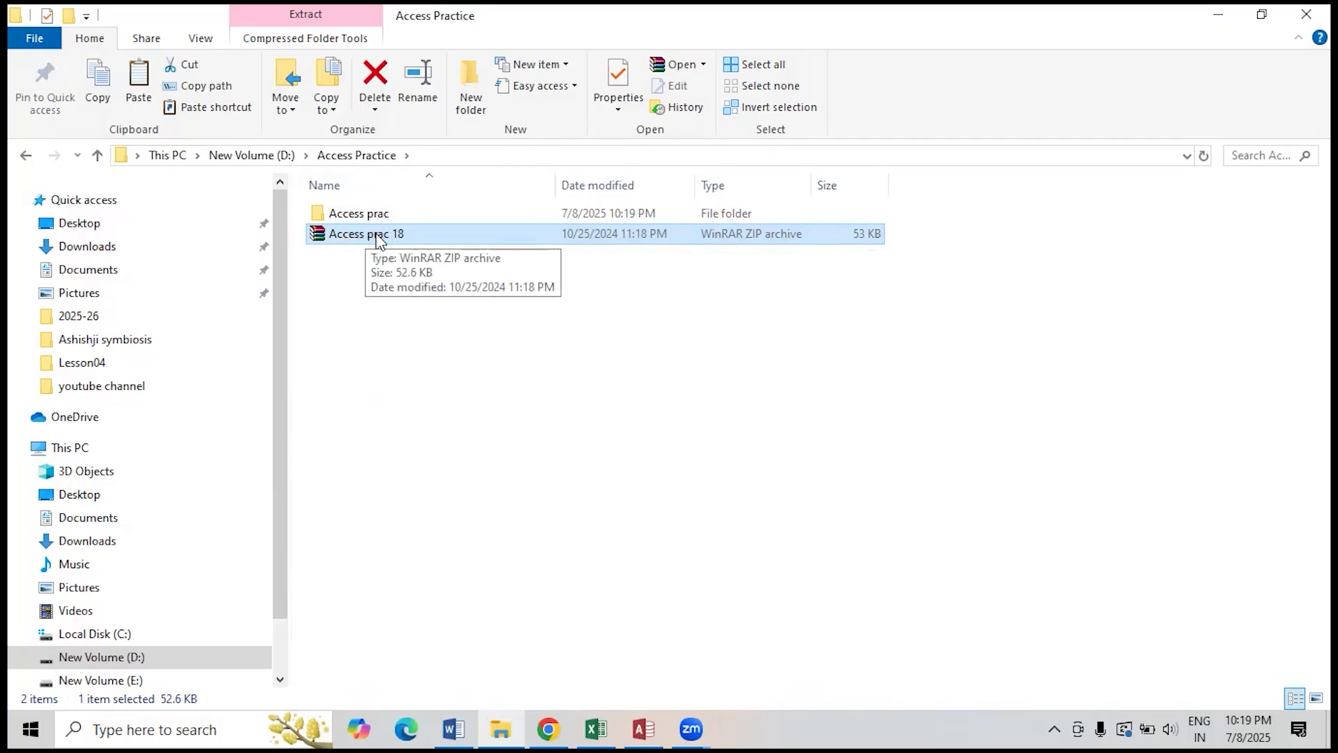
- Open the extracted Access prac folder and its access prac 18 document, and read the import instructions in task 19
double_click(345, 216)
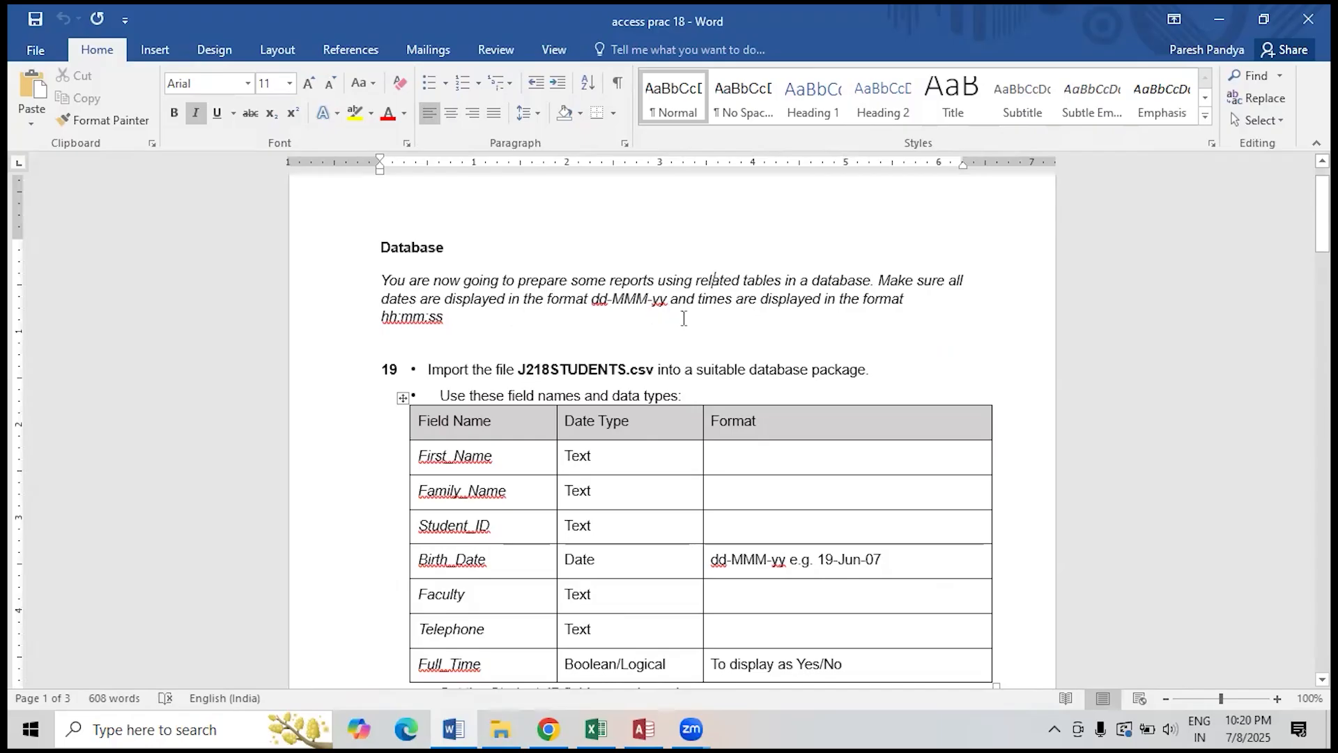
scroll(684, 372, down, 3)
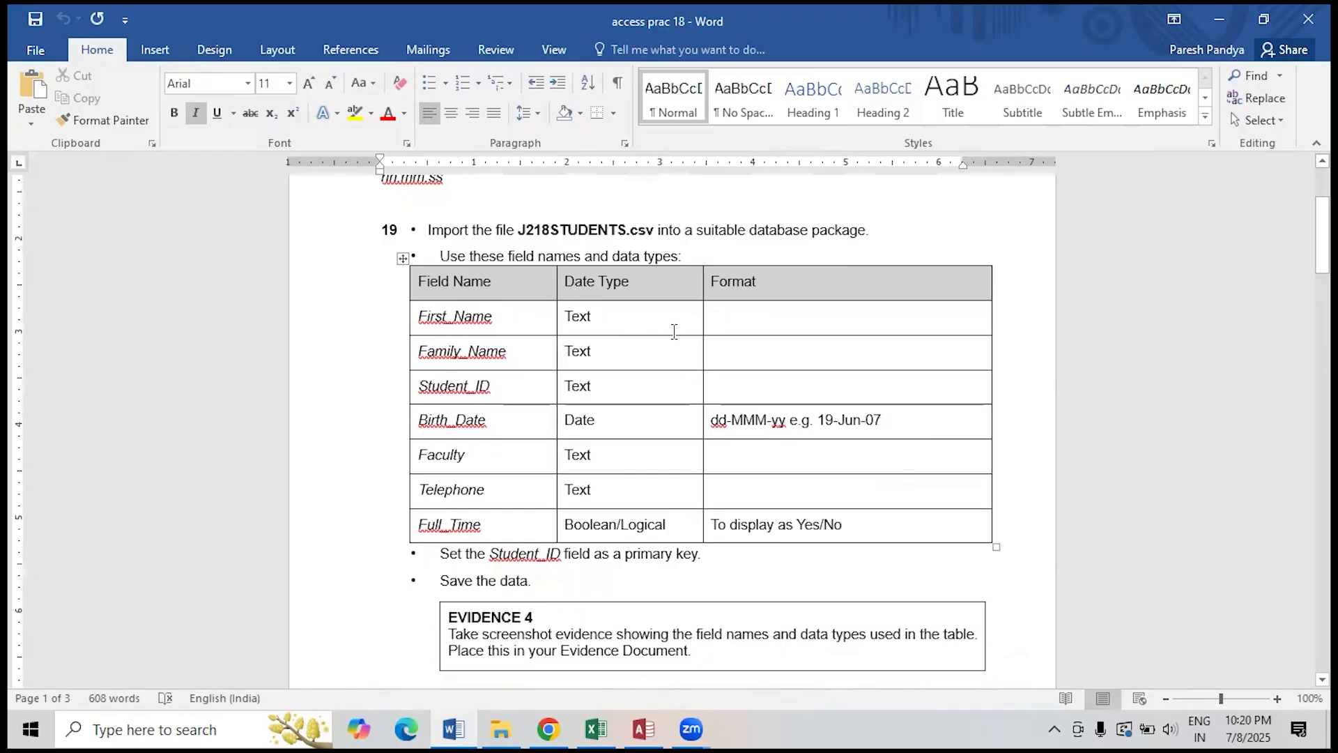
scroll(674, 331, down, 1)
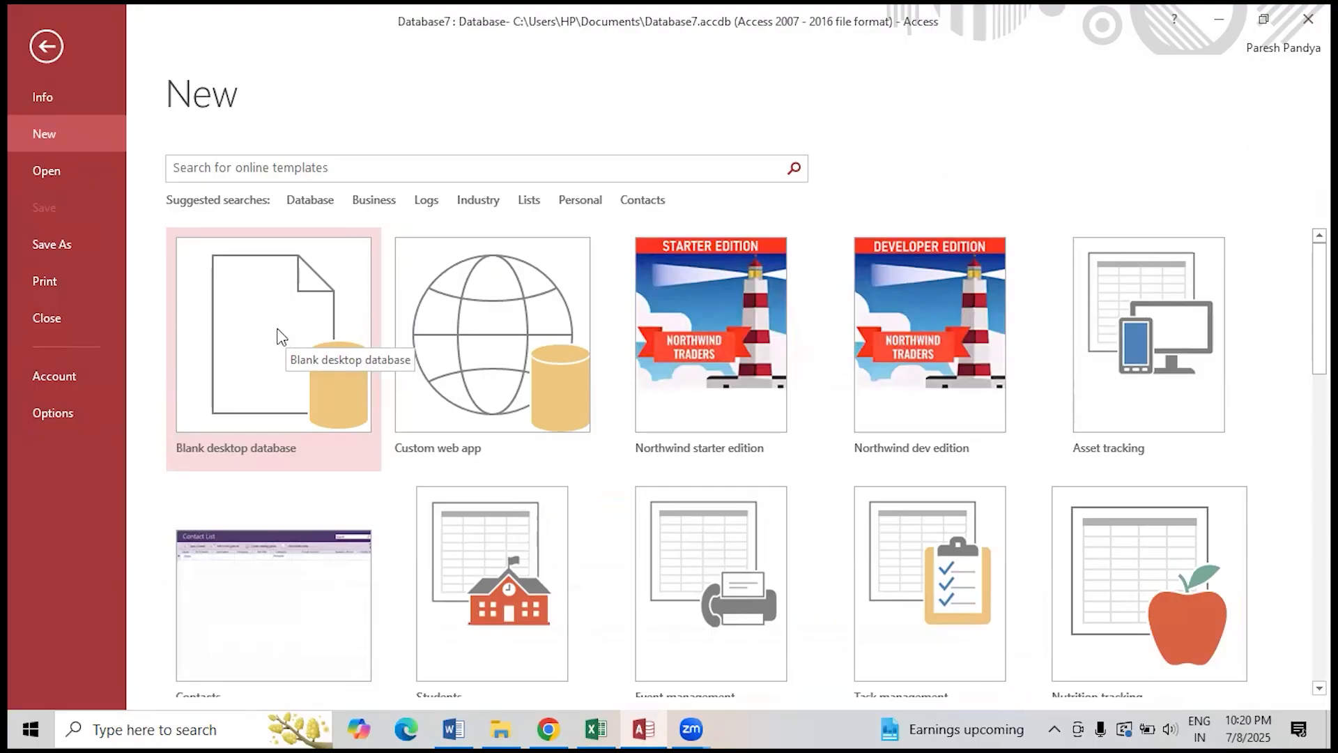
- Start a blank desktop database in Access and choose the Access Practice folder on drive D: as its location
click(278, 336)
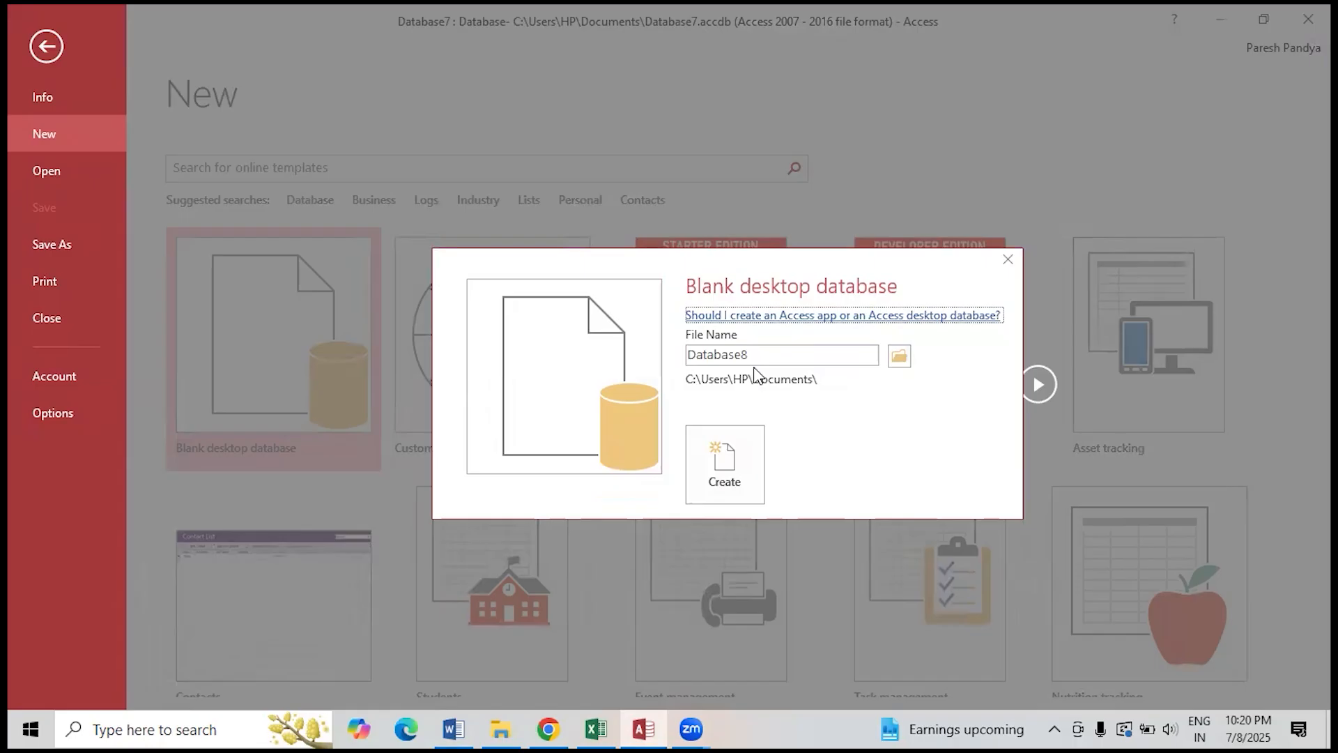
click(900, 358)
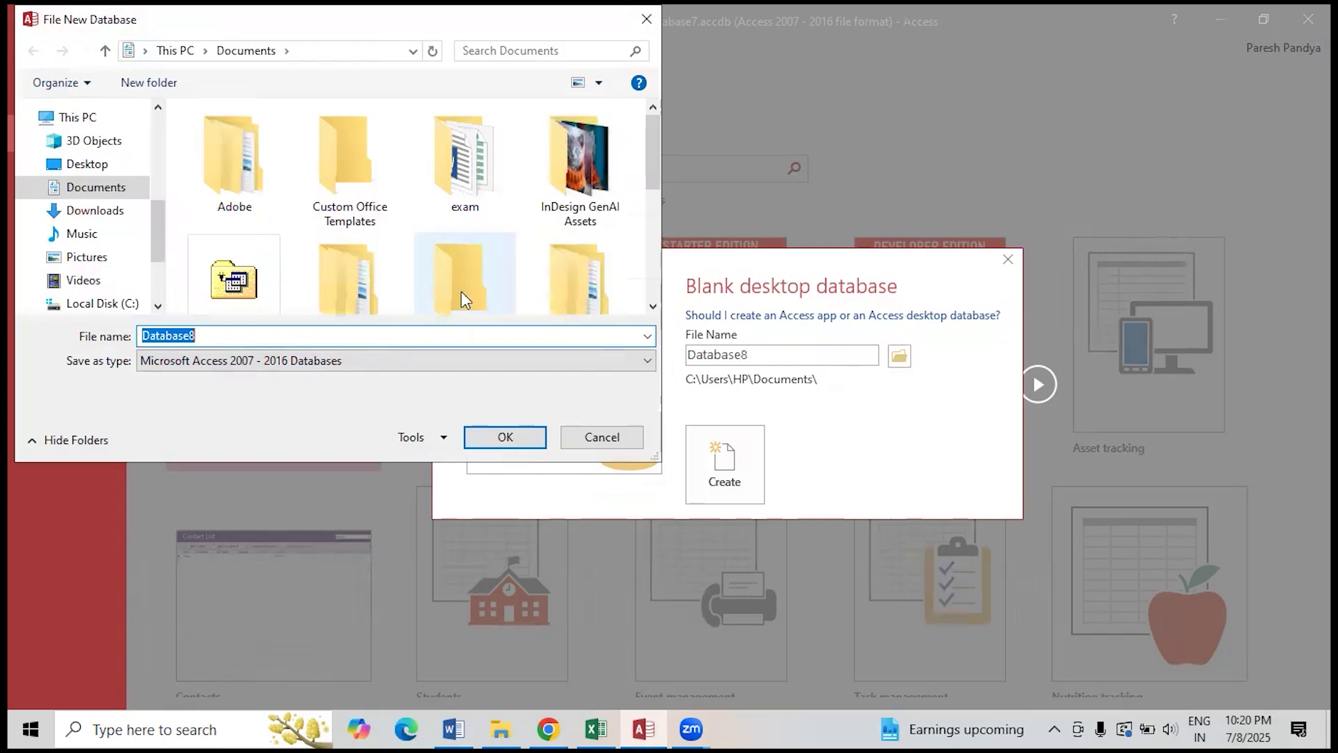
drag(658, 161, 654, 206)
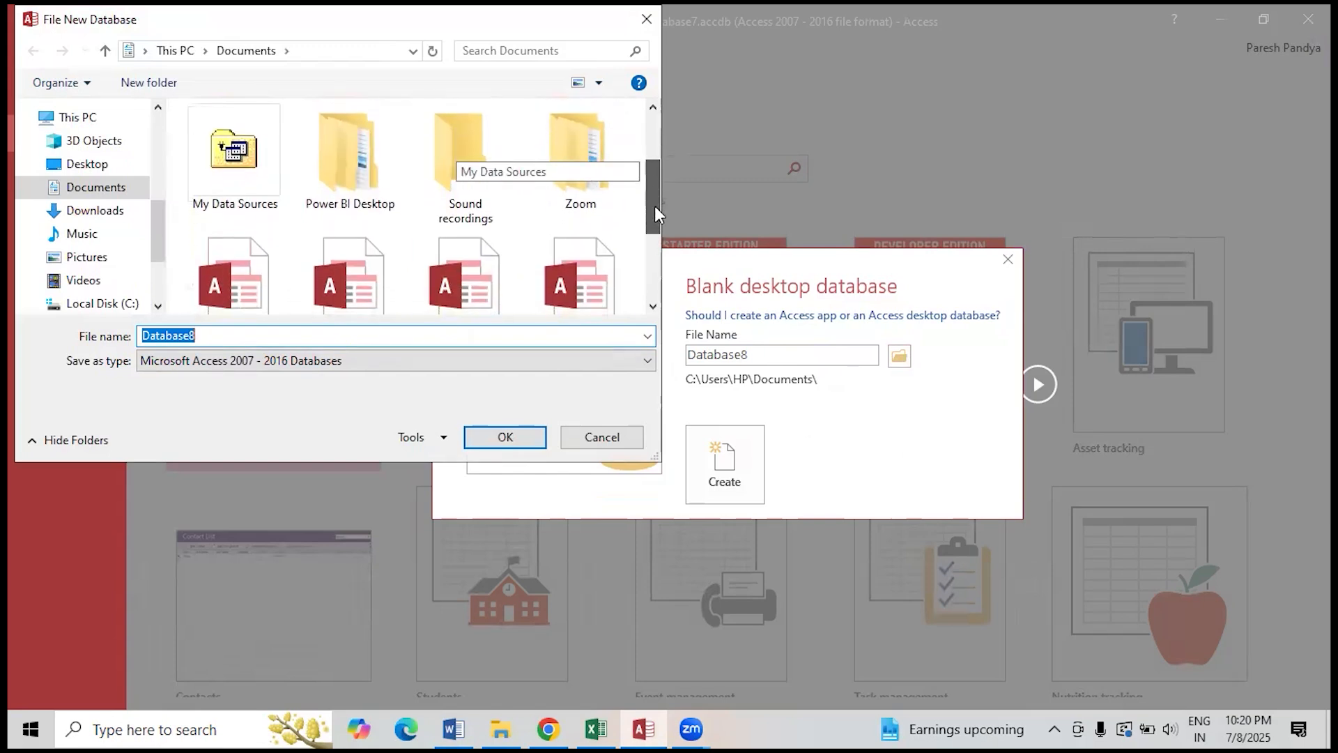
drag(157, 228, 157, 265)
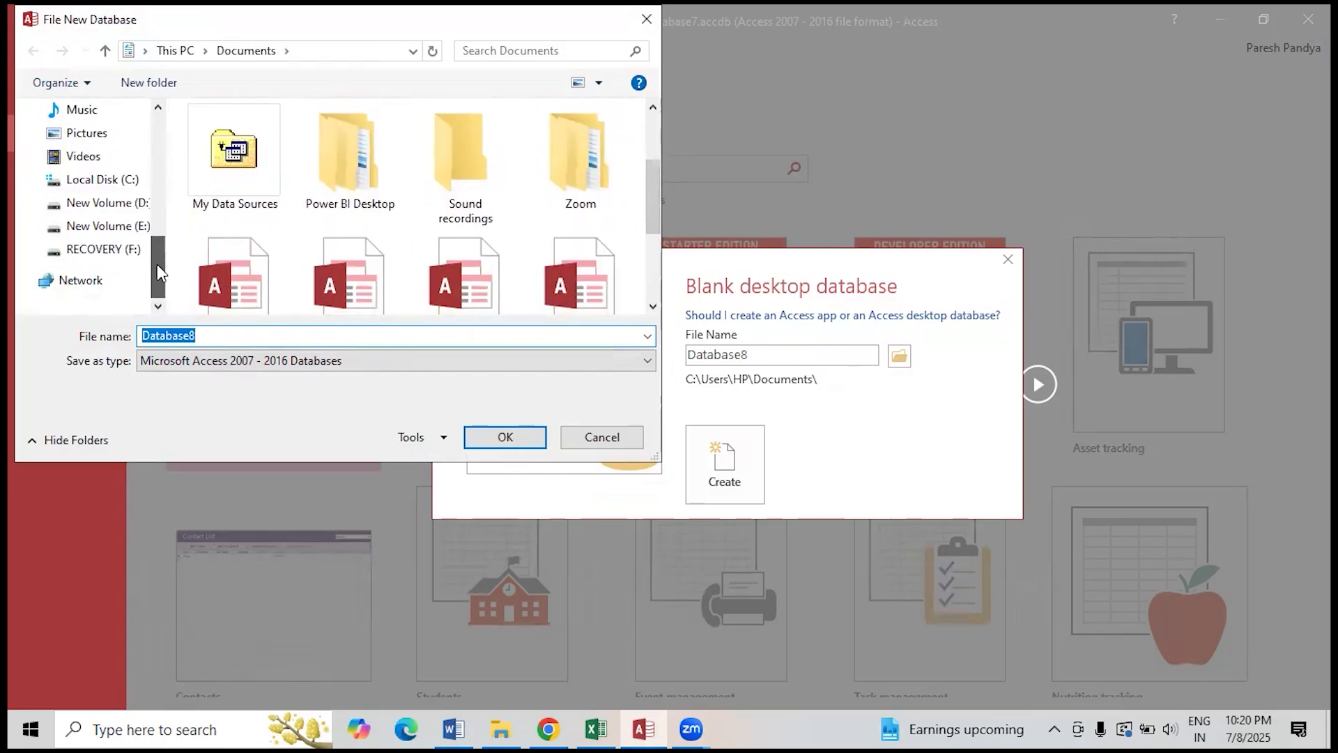
click(140, 226)
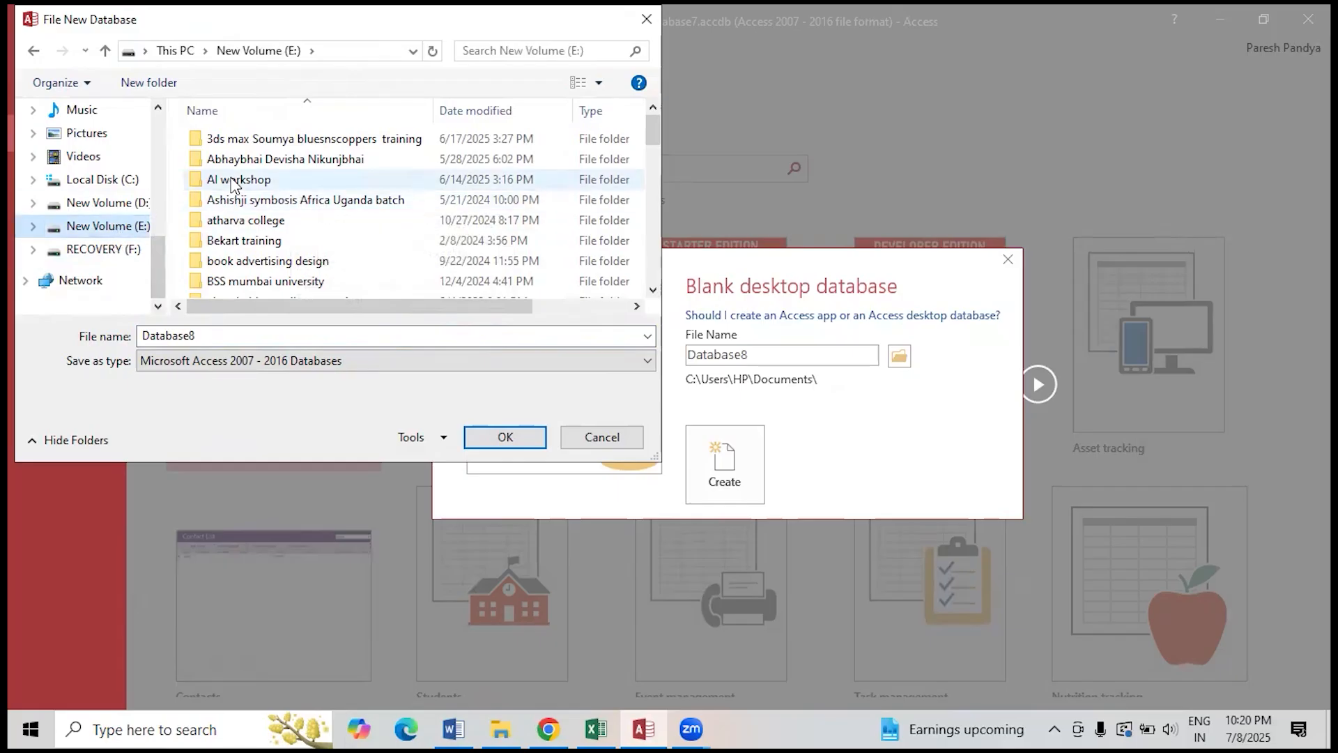
click(134, 202)
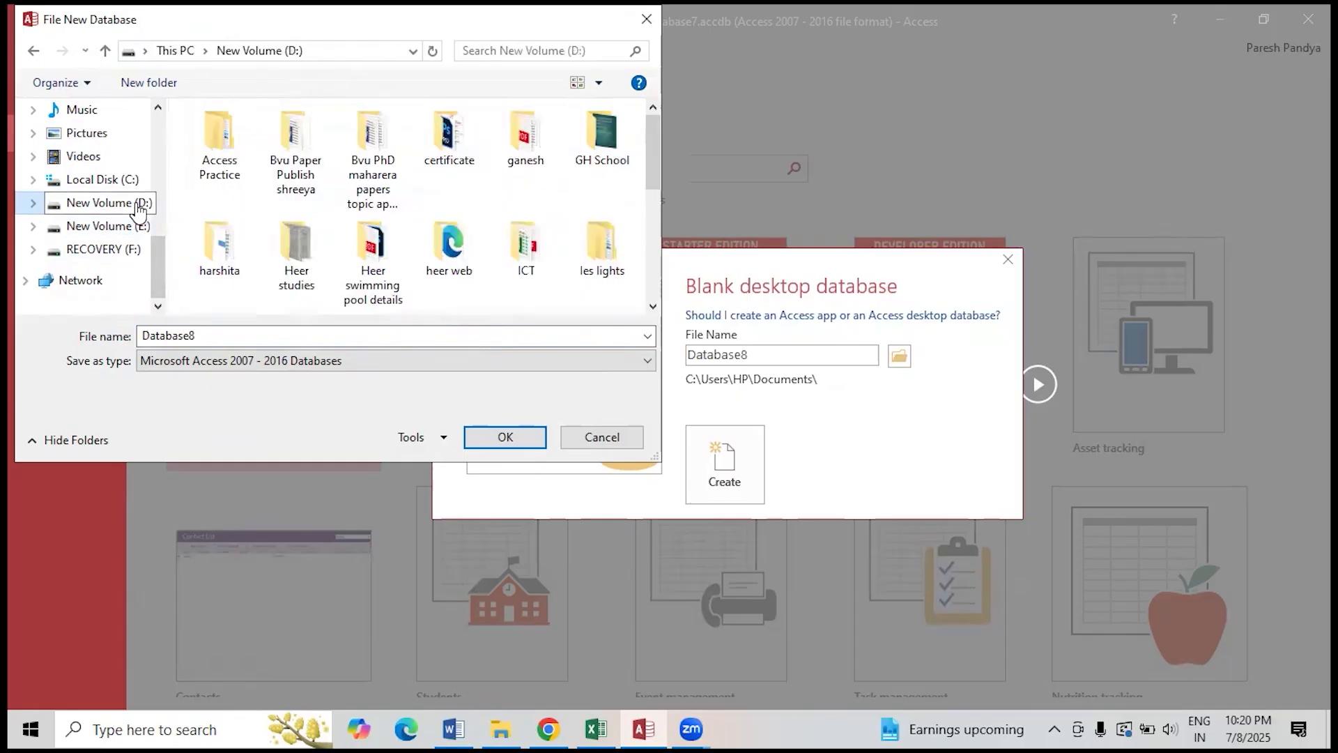
double_click(231, 148)
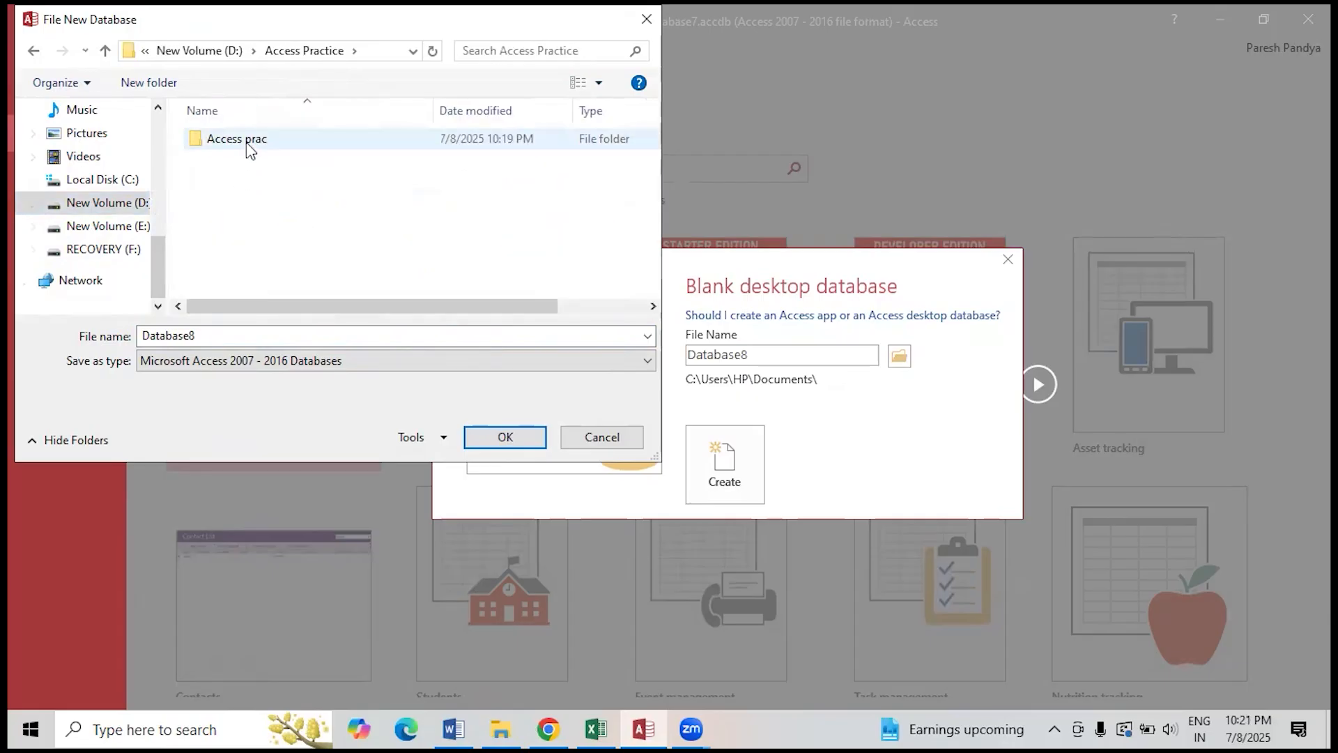
- Name the new database B0006, create it, and close its empty default table
double_click(213, 337)
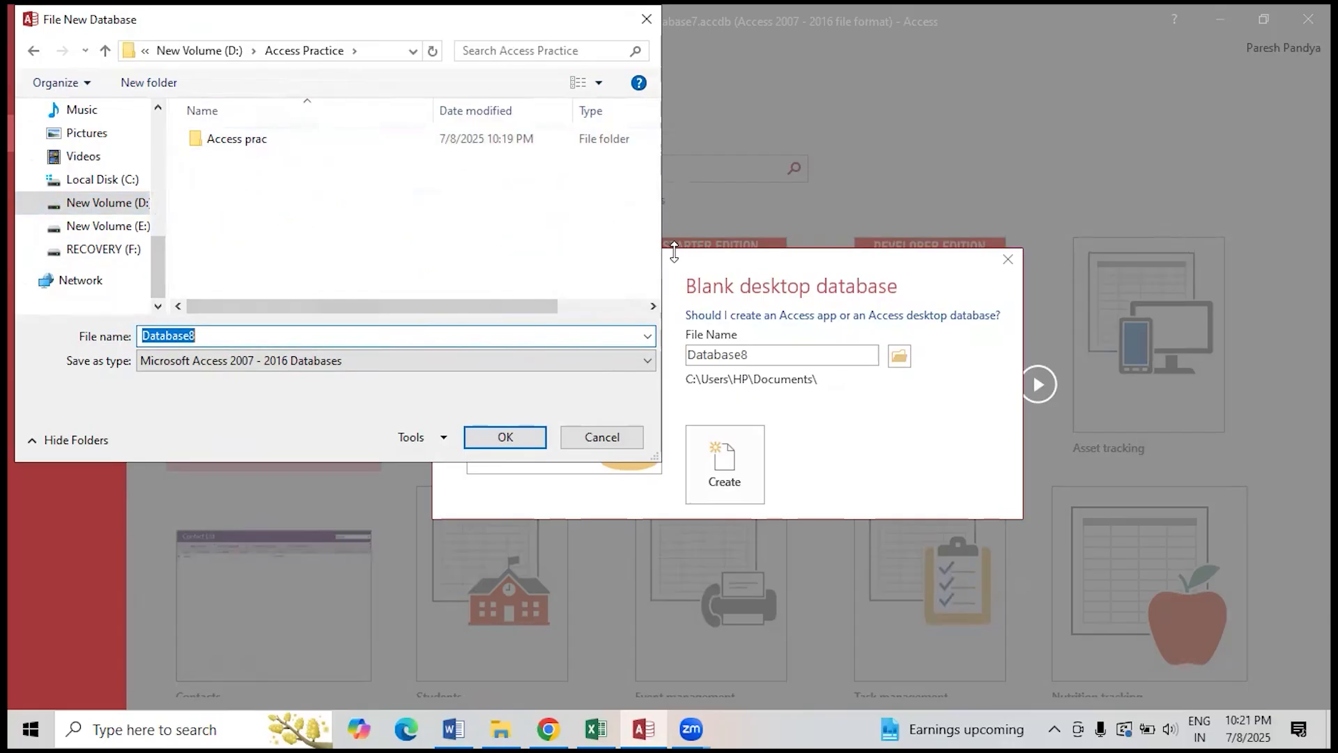
text(B)
text(0006)
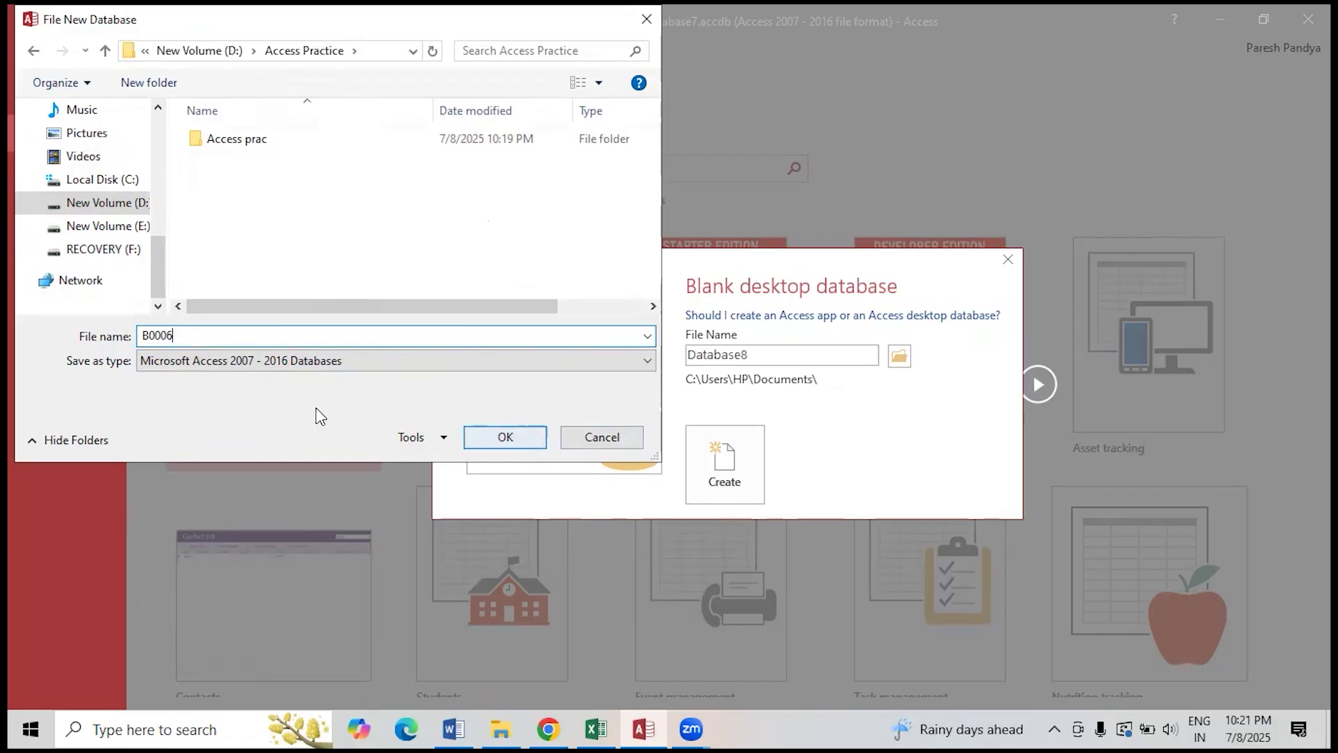
click(491, 439)
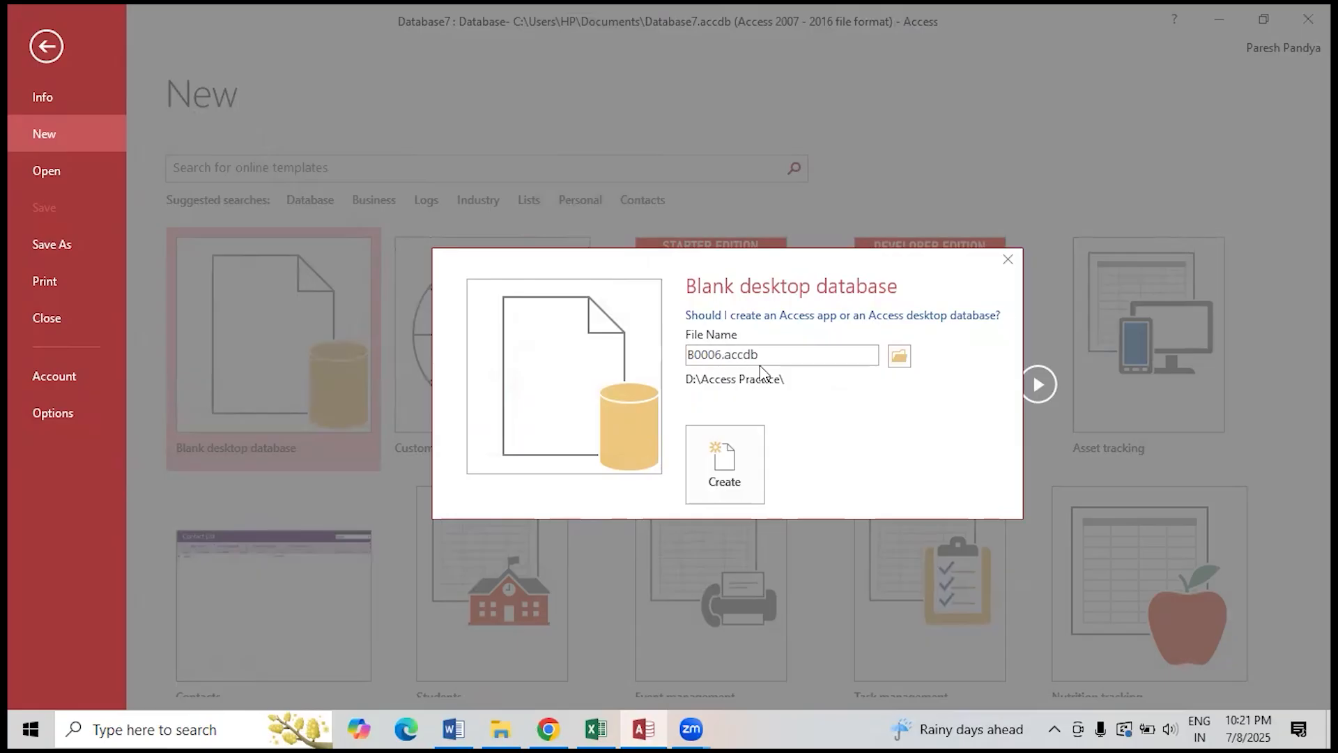
click(729, 471)
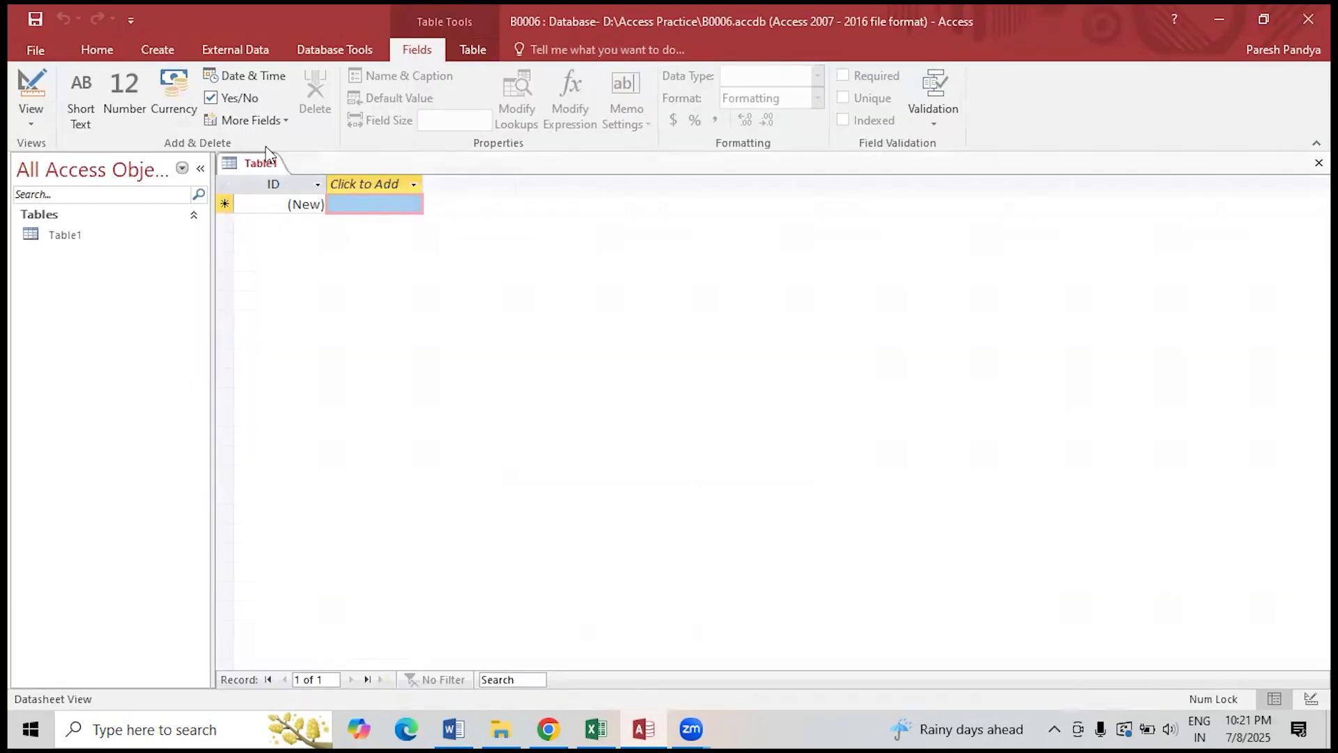
right_click(258, 163)
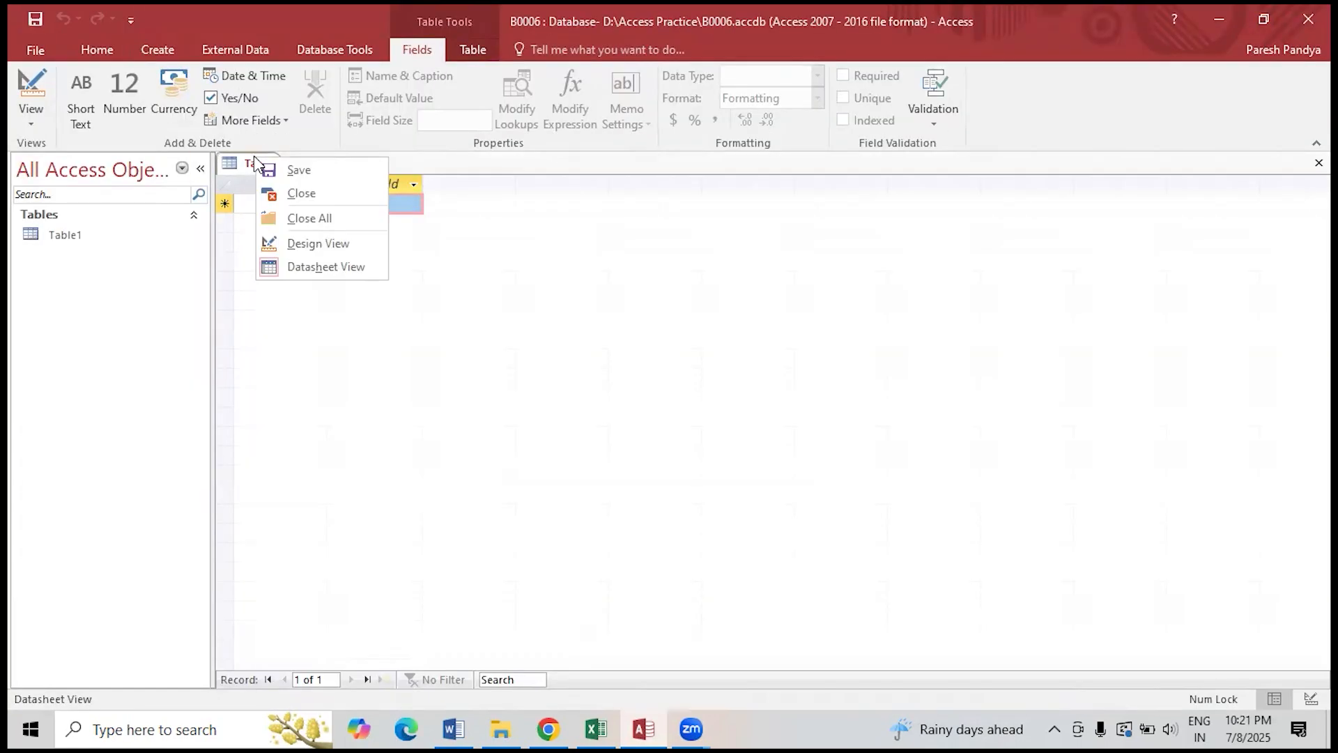
click(302, 195)
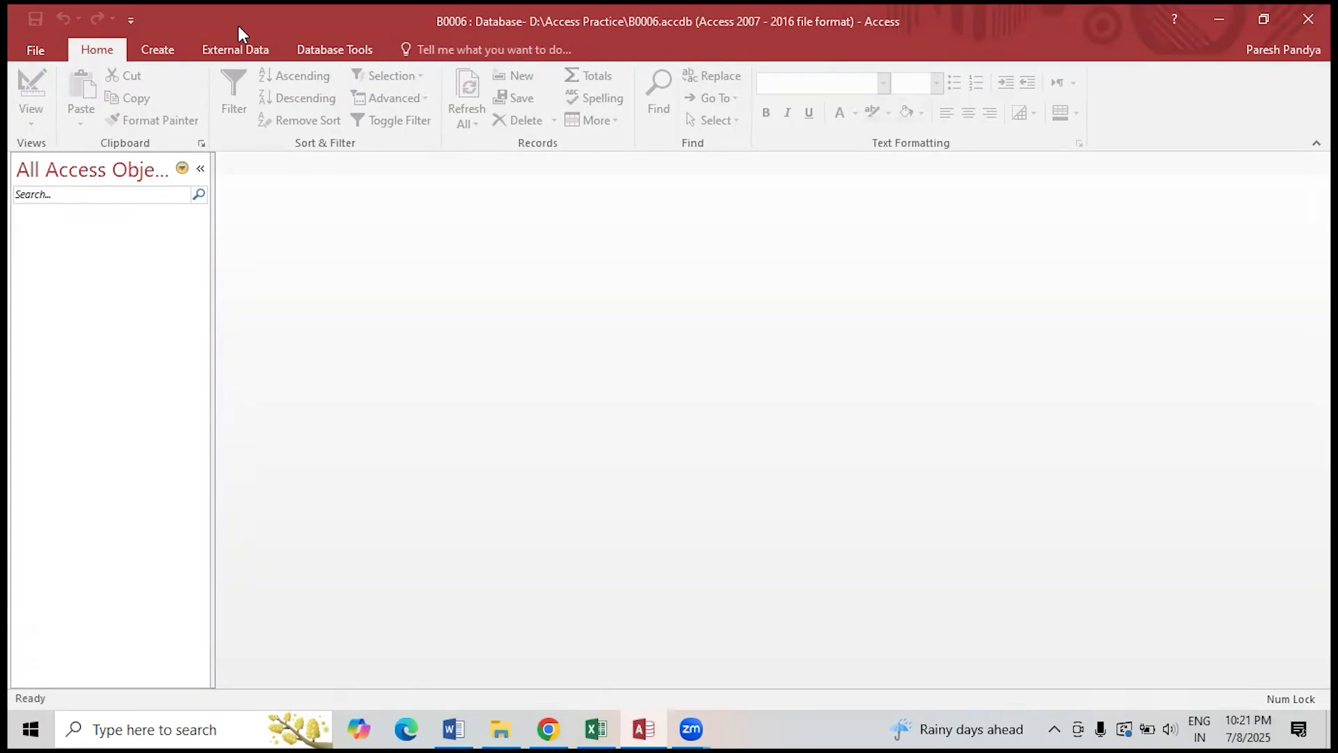
- Check in the Word task document which CSV file has to be imported, and return to Access
click(240, 54)
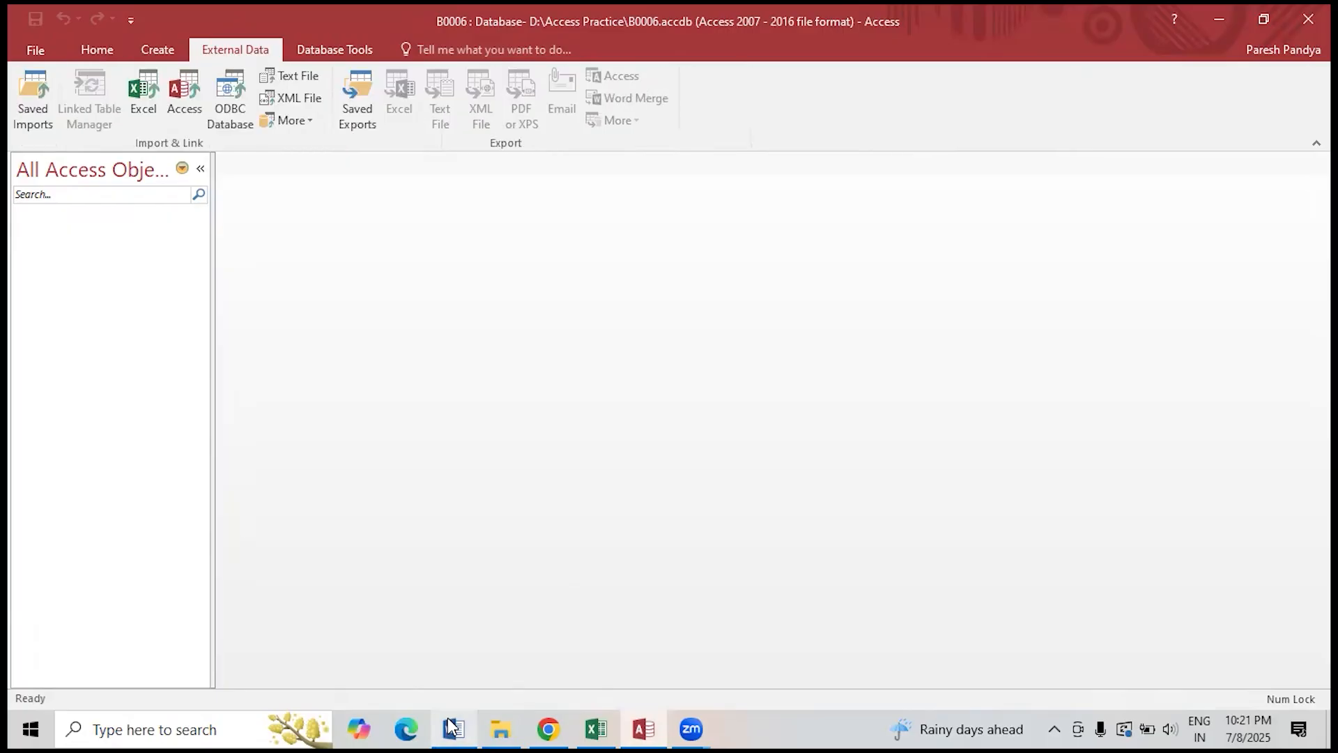
click(453, 729)
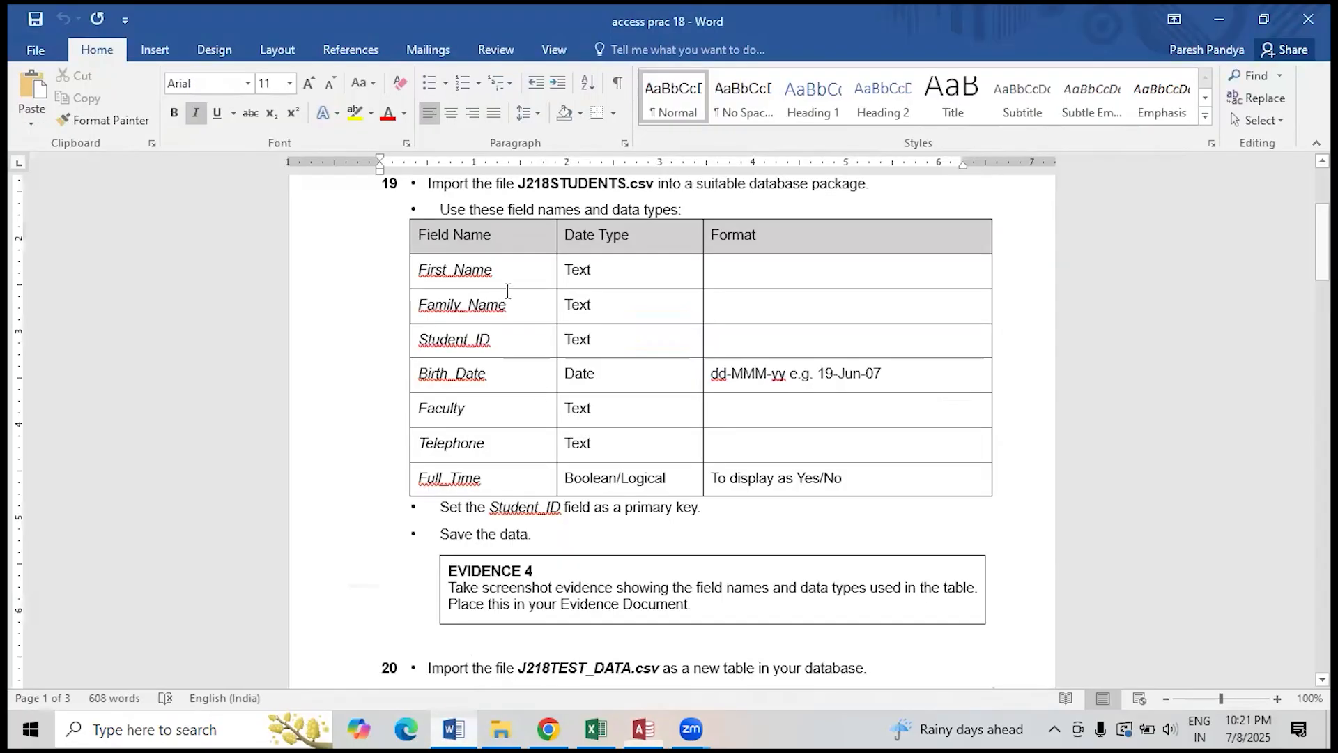
scroll(540, 394, up, 3)
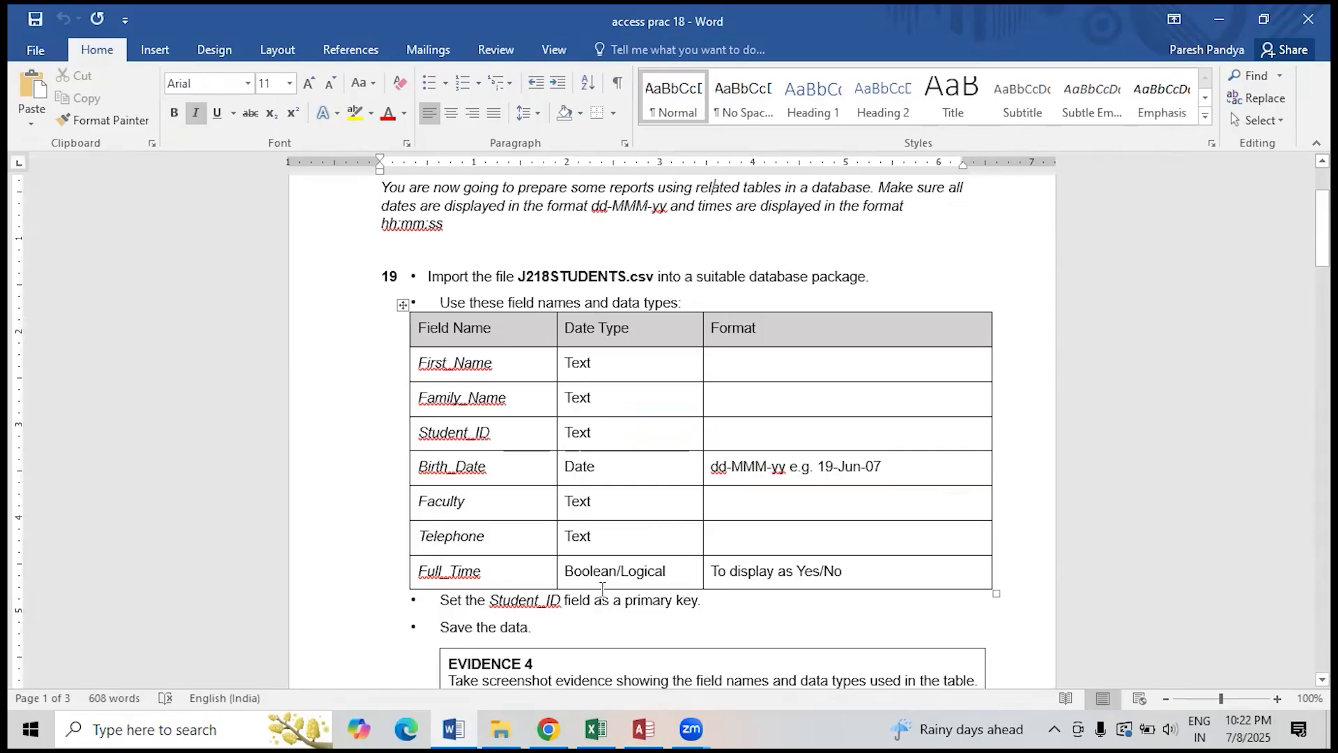
click(644, 729)
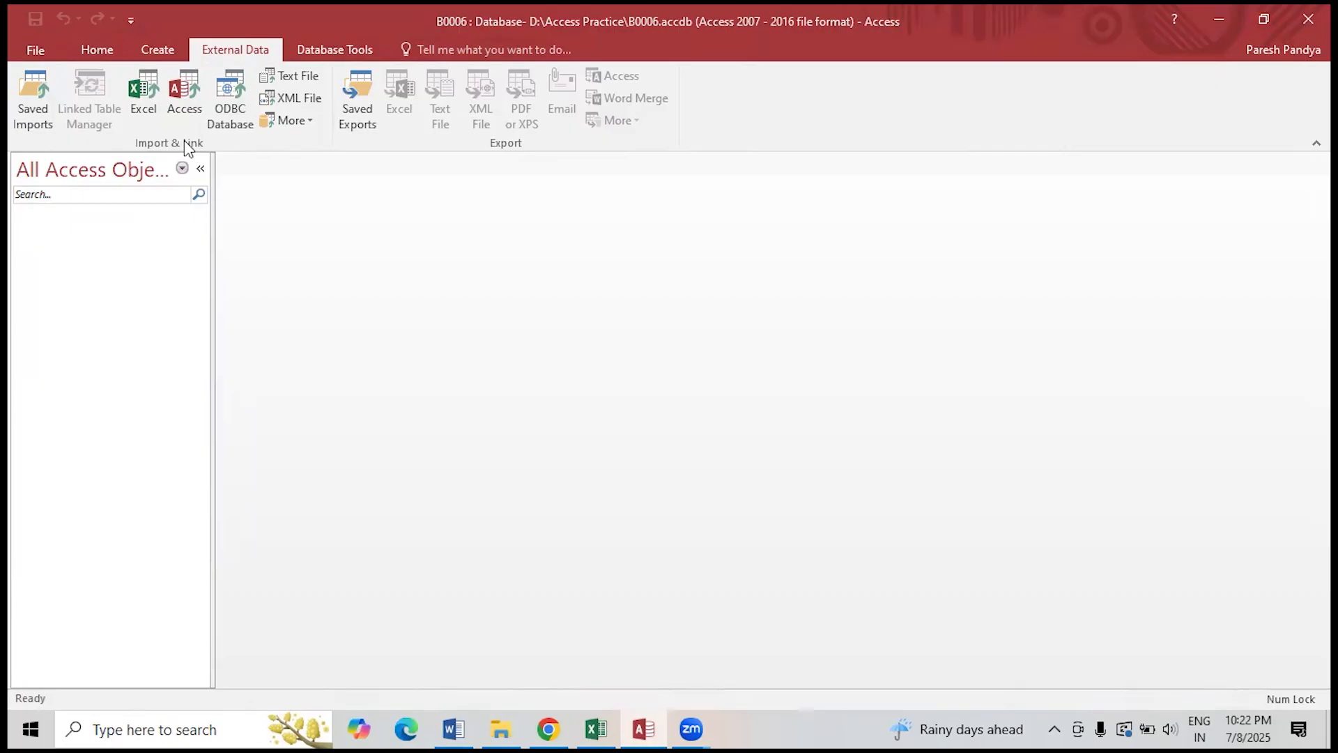
- Start a text file import of J218STUDENTS.csv from D:\Access Practice\Access prac into a new table in the current database
click(286, 78)
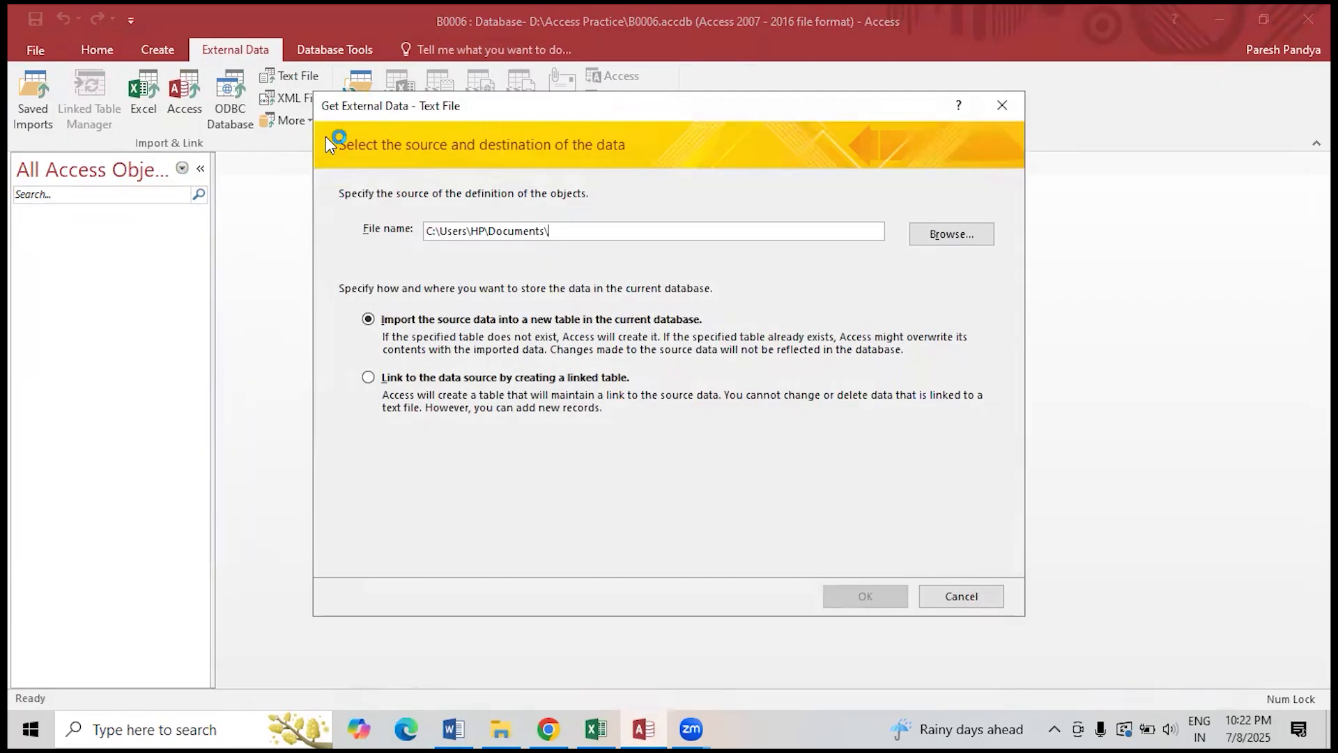
click(974, 233)
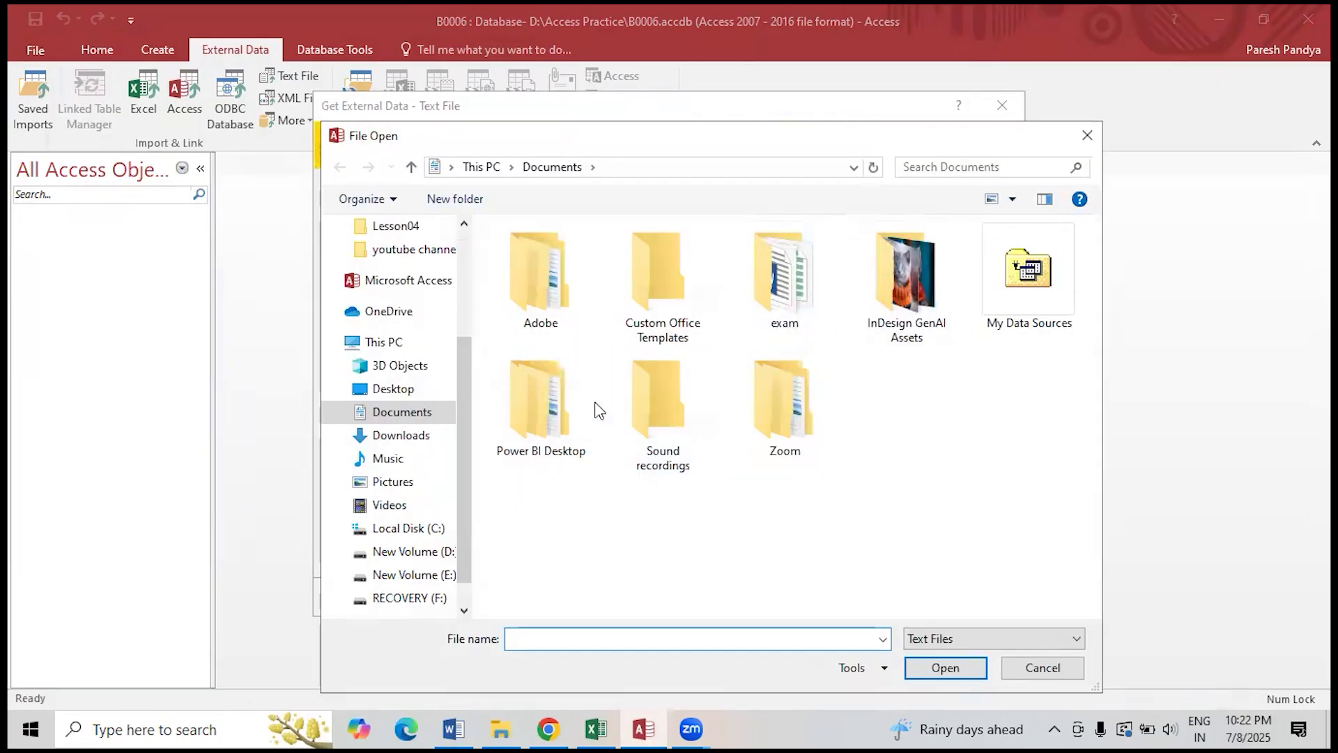
click(422, 553)
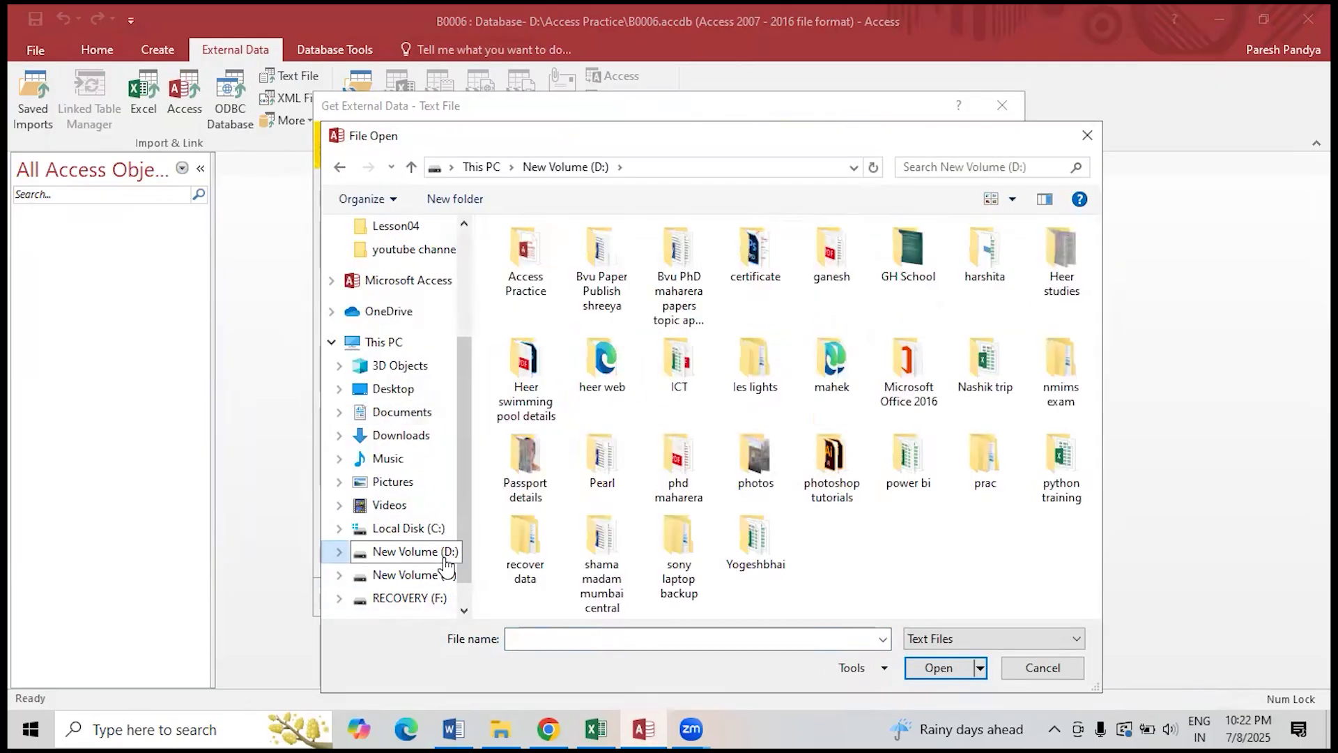
double_click(517, 279)
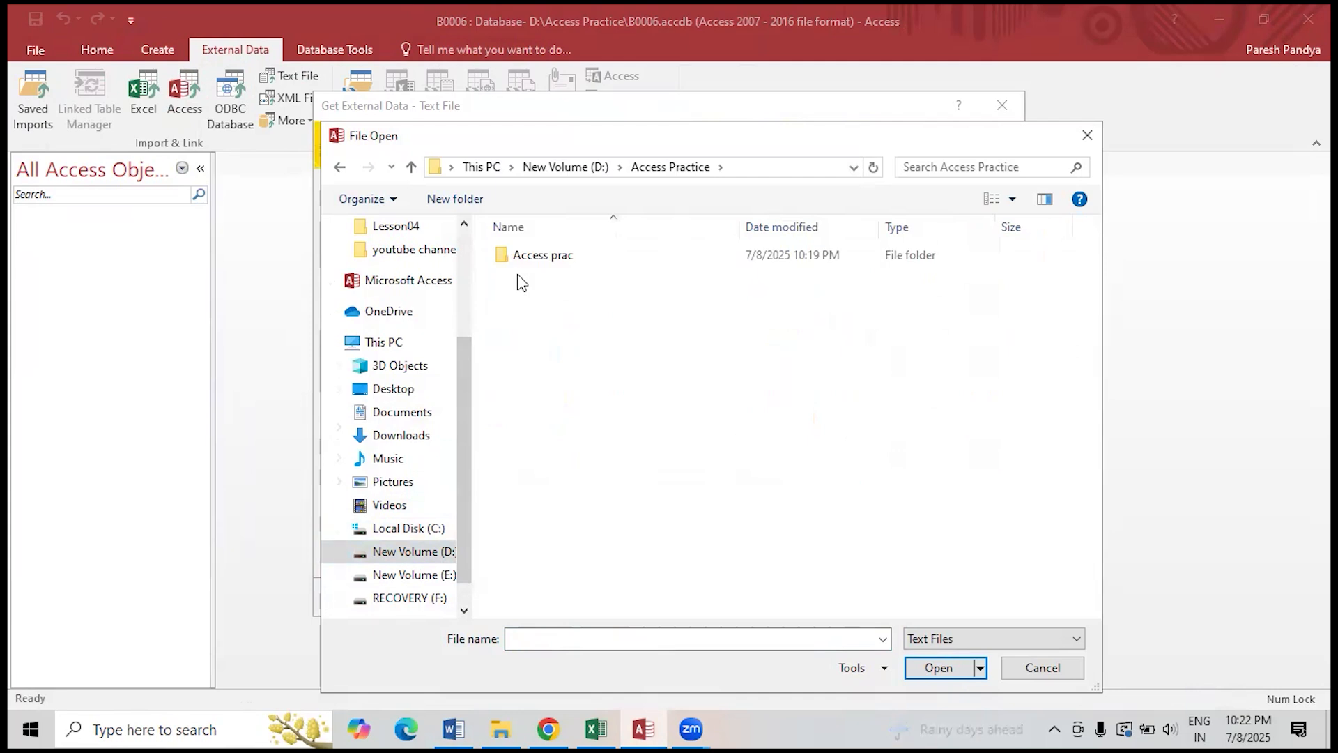
double_click(529, 258)
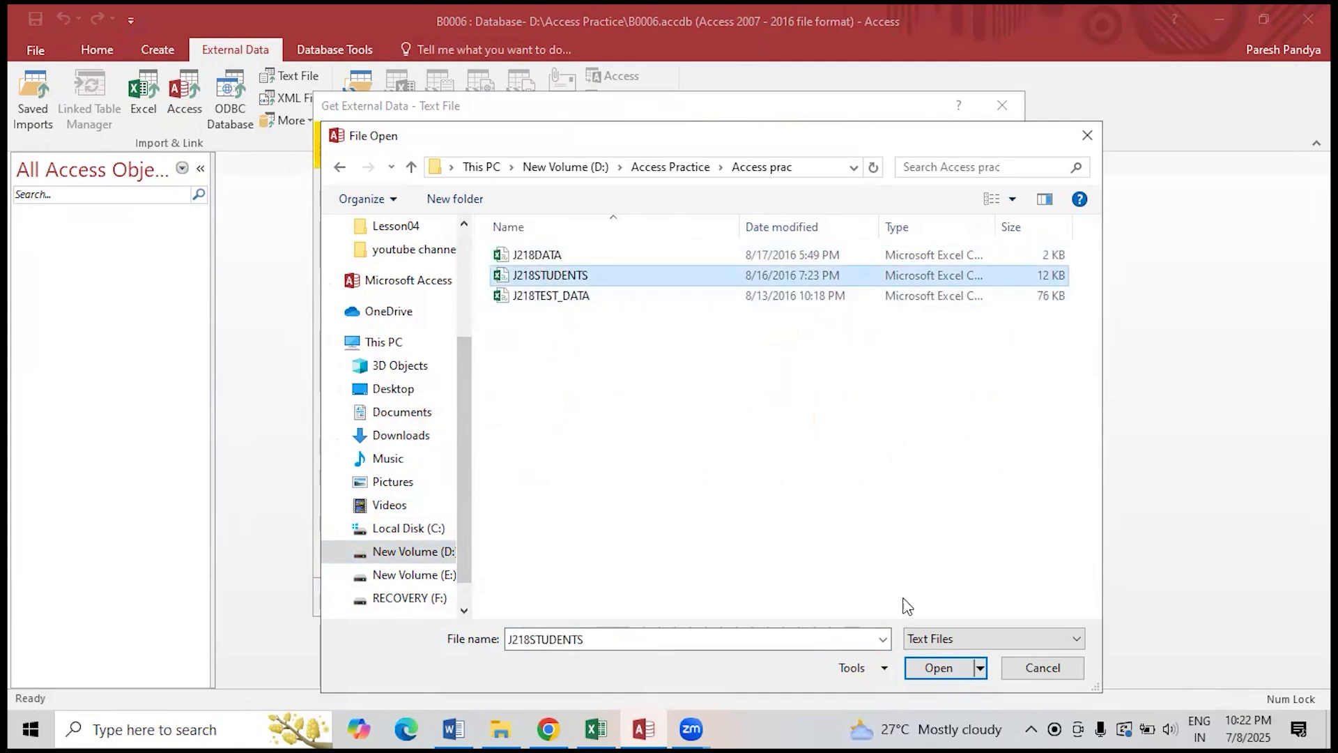
click(941, 668)
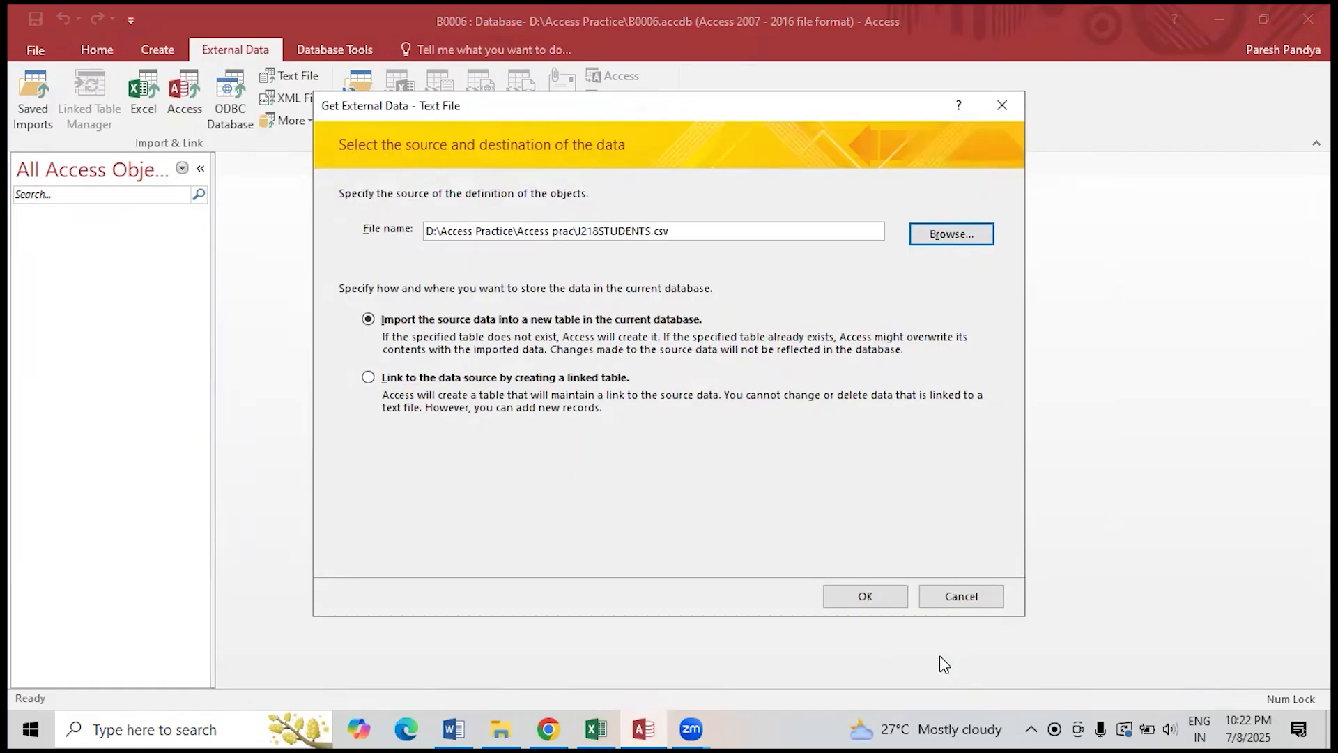
click(876, 604)
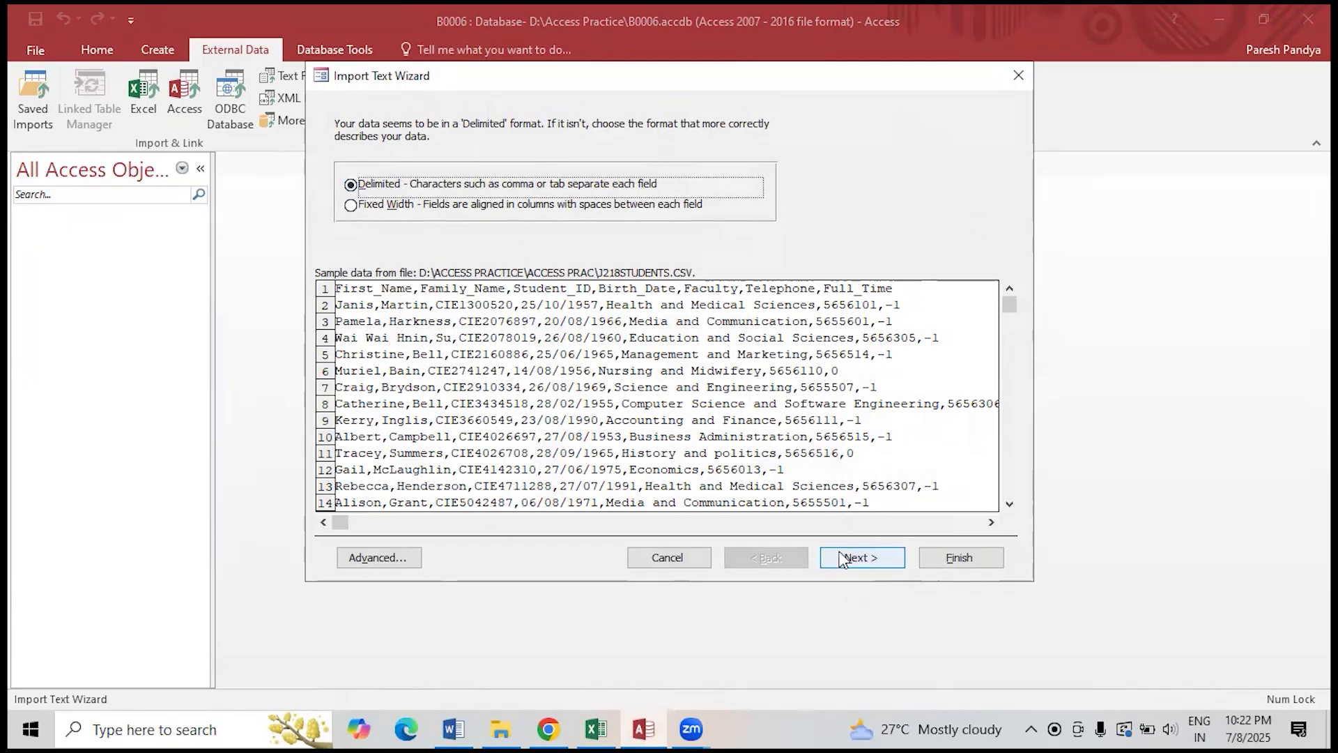
- Keep the delimited format with comma separators, mark the first row as containing field names, and advance to the field options
click(864, 559)
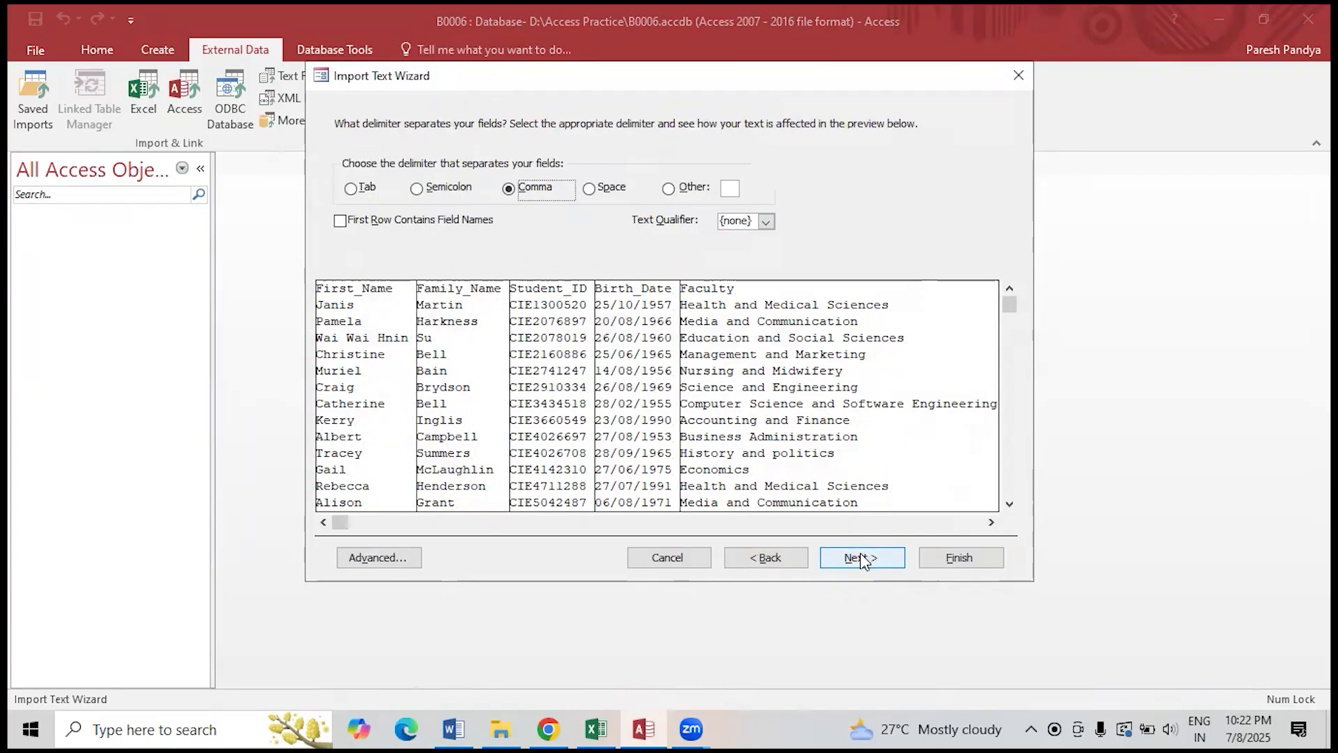
click(346, 223)
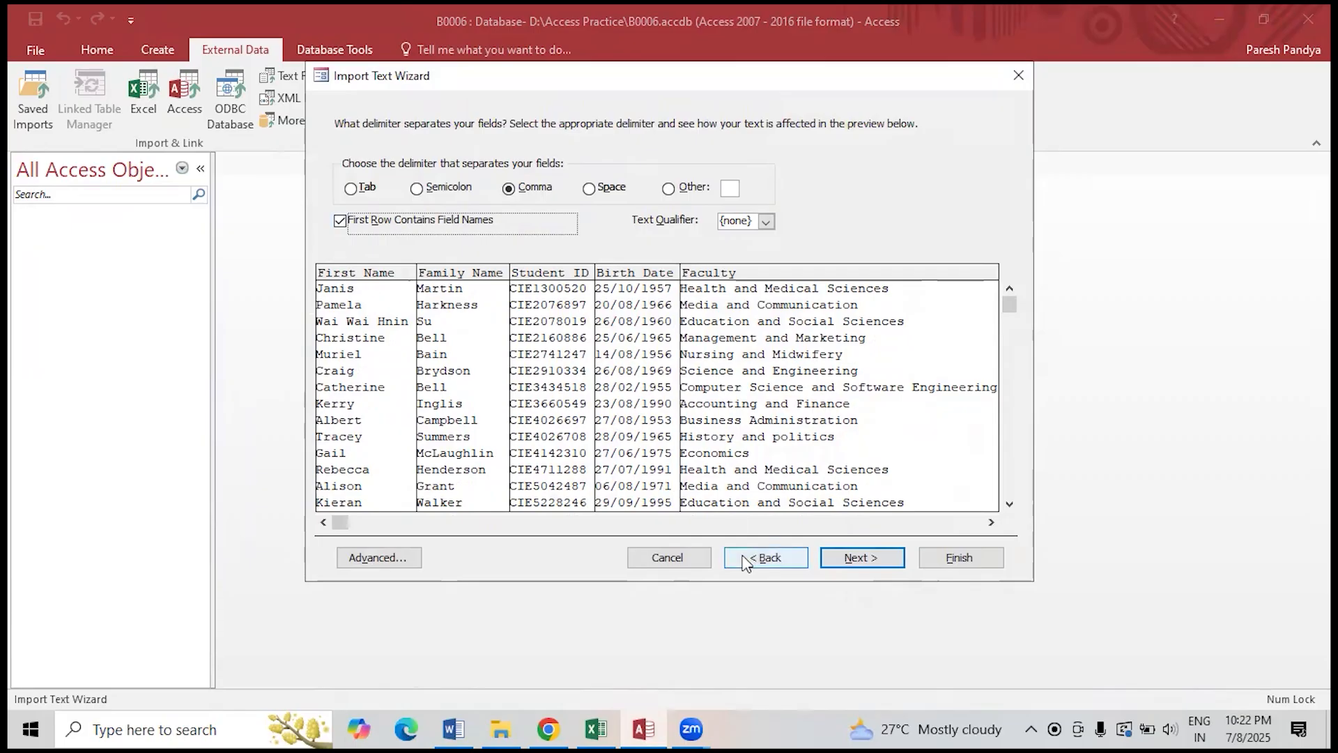
click(764, 558)
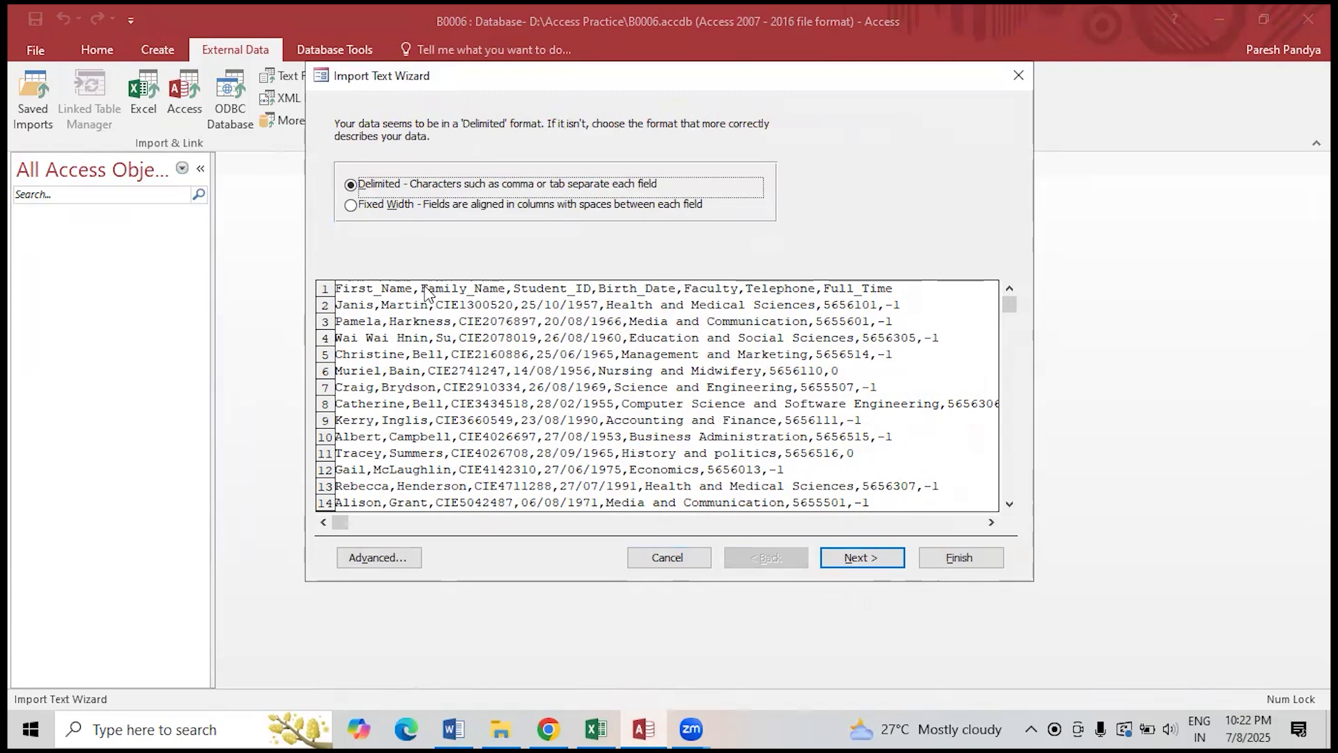
click(873, 560)
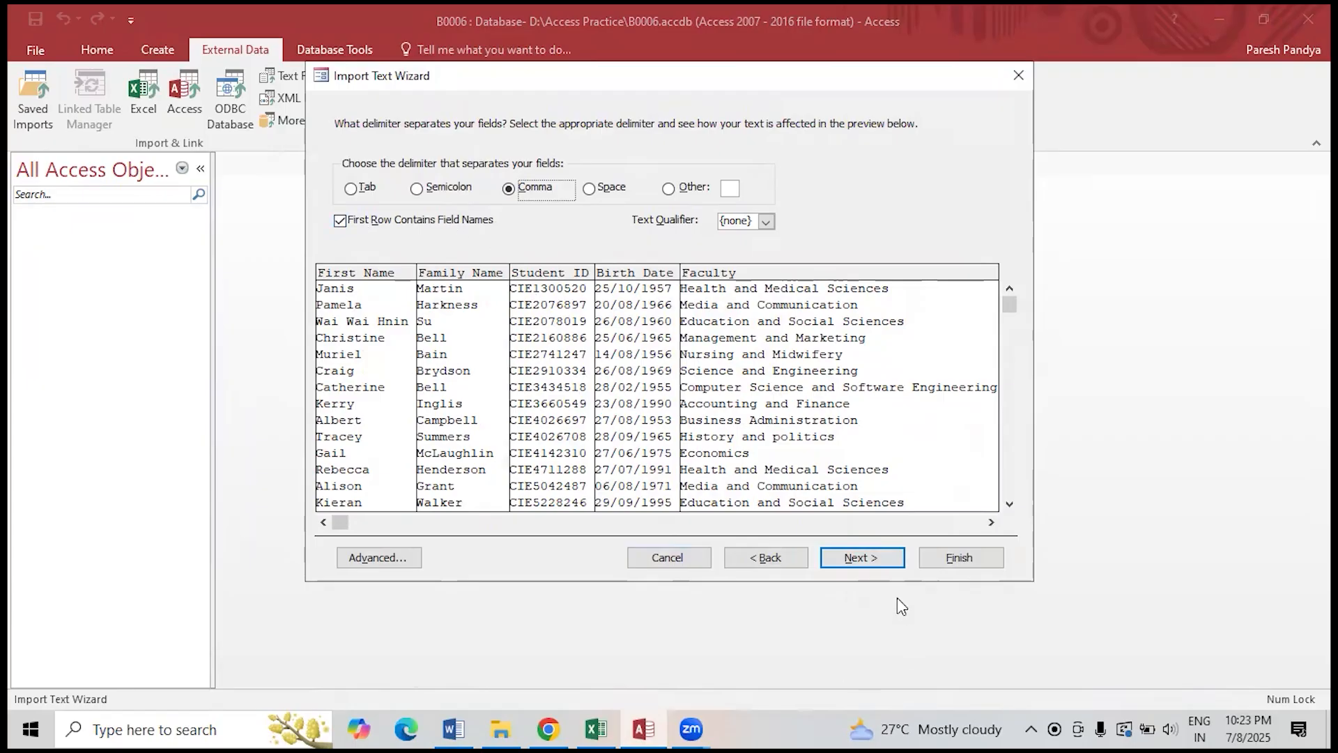
click(863, 557)
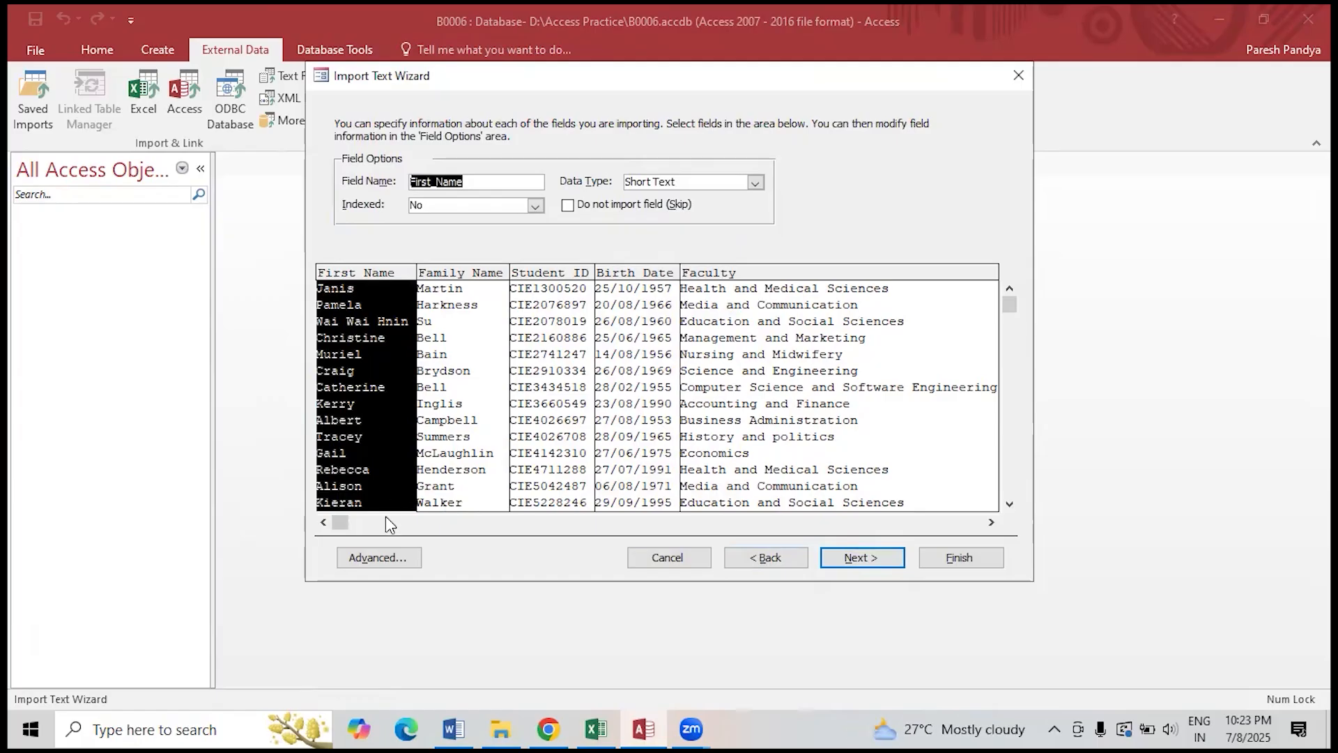
- Open the advanced import specification, check the required field names, data types and date format in the Word task document, and return to Access
click(380, 557)
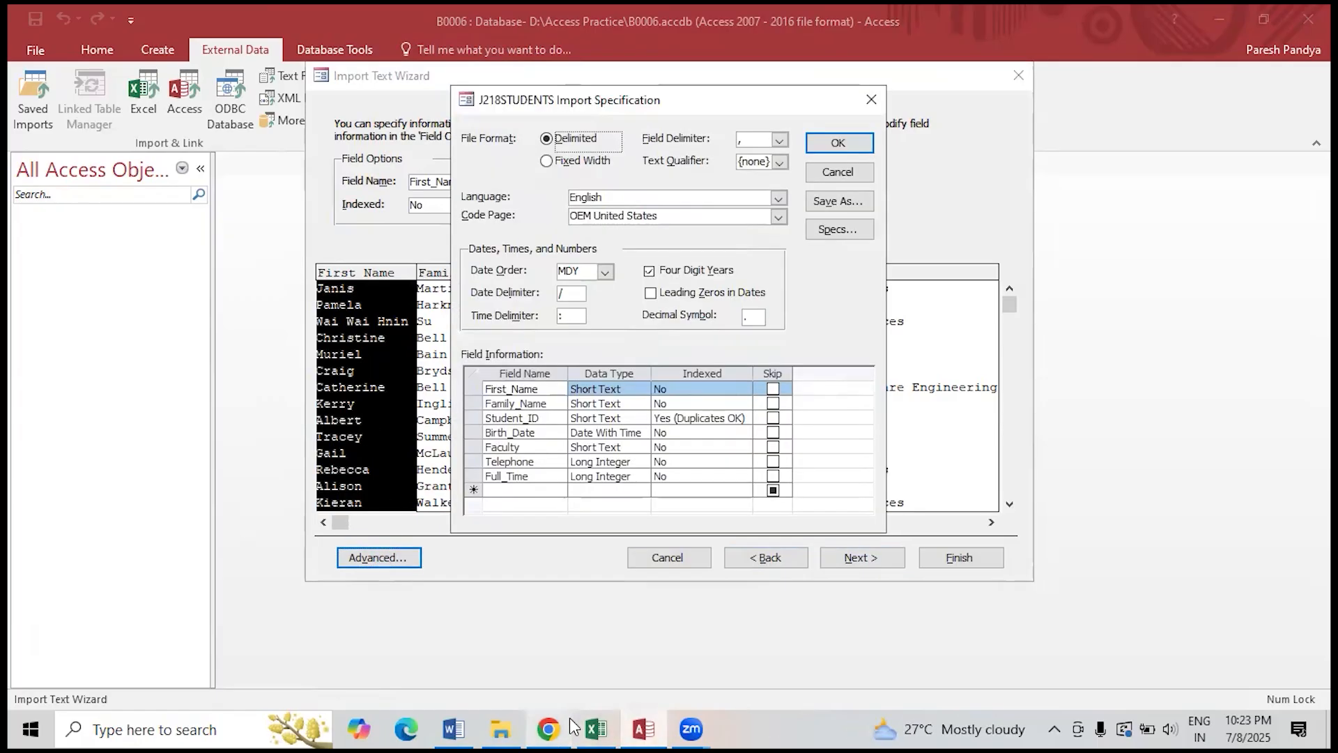
click(462, 714)
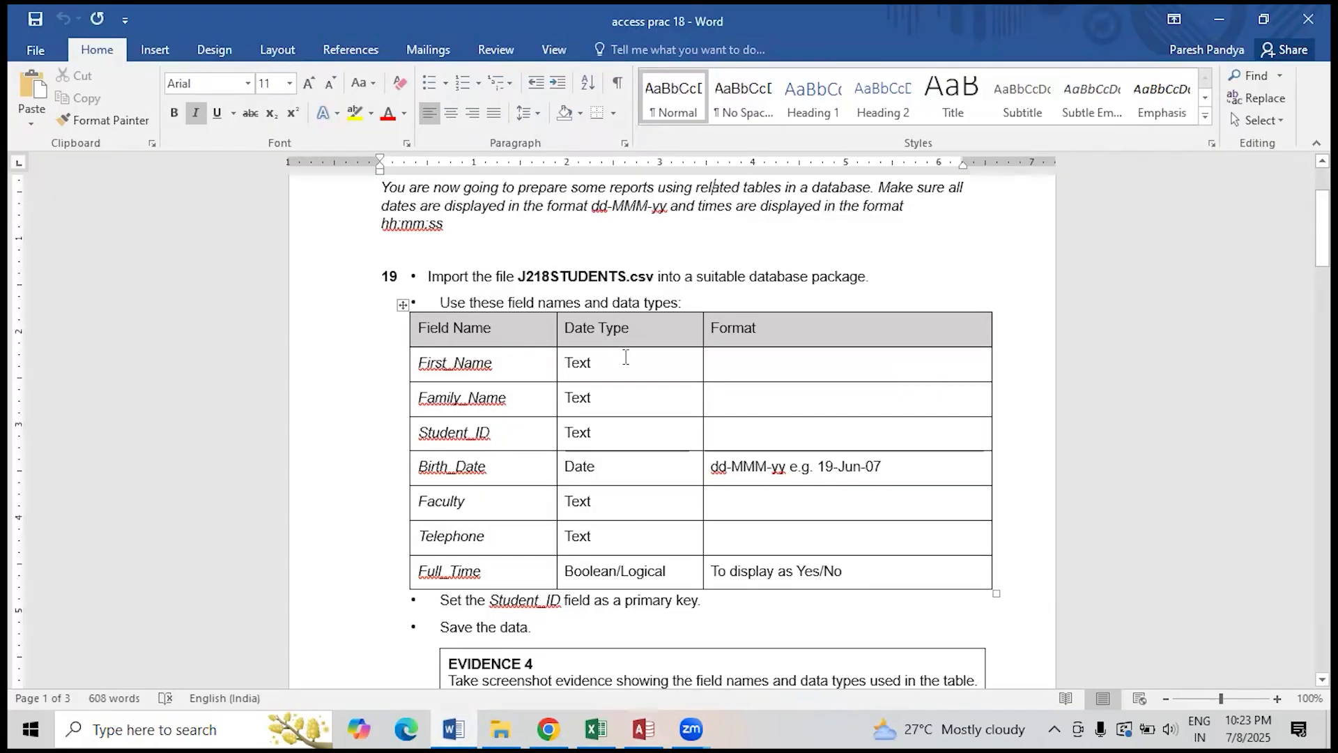
scroll(625, 354, down, 1)
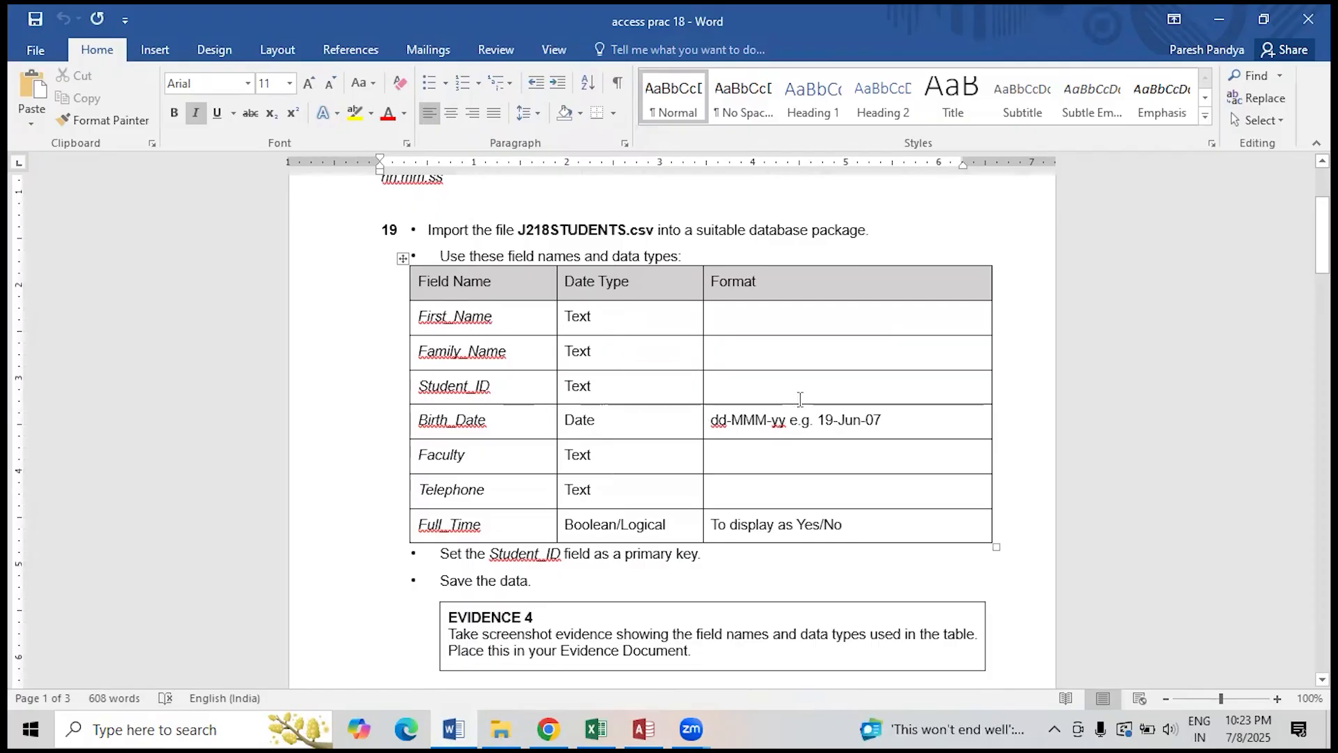
scroll(801, 399, up, 2)
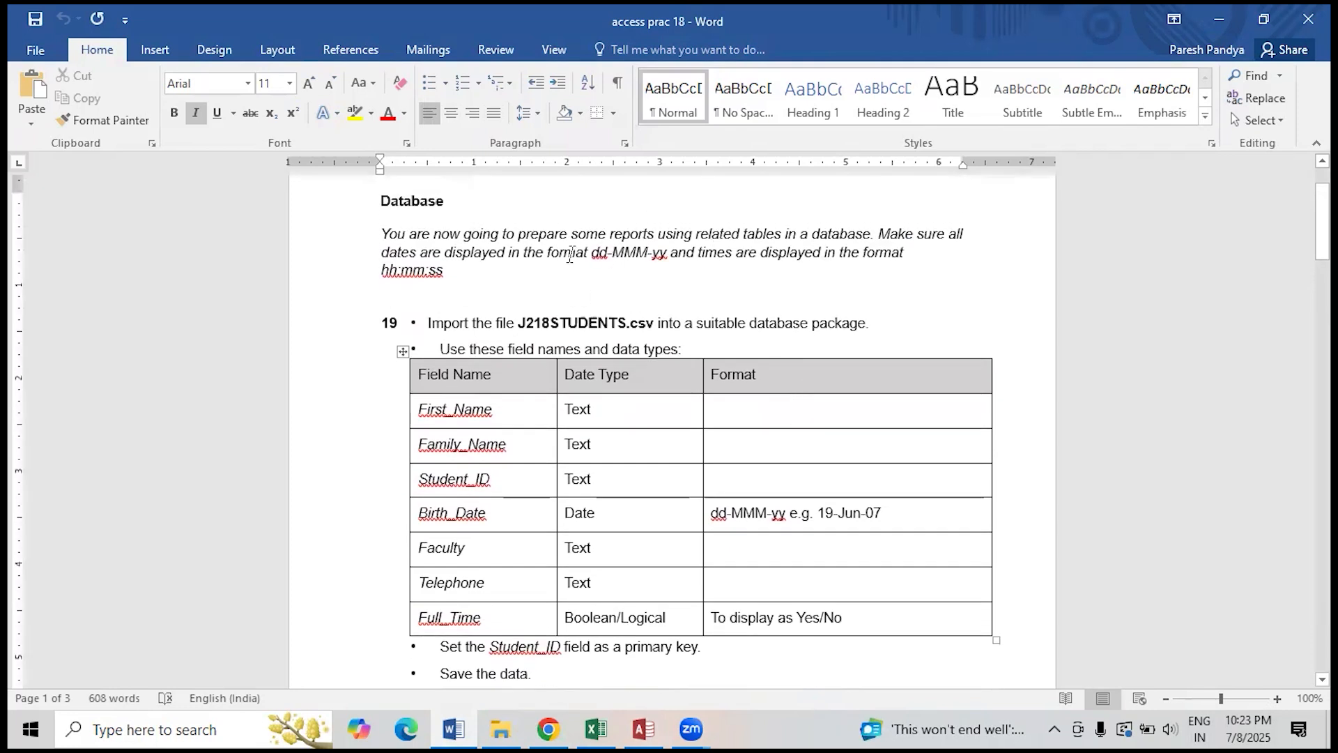
drag(592, 255, 661, 262)
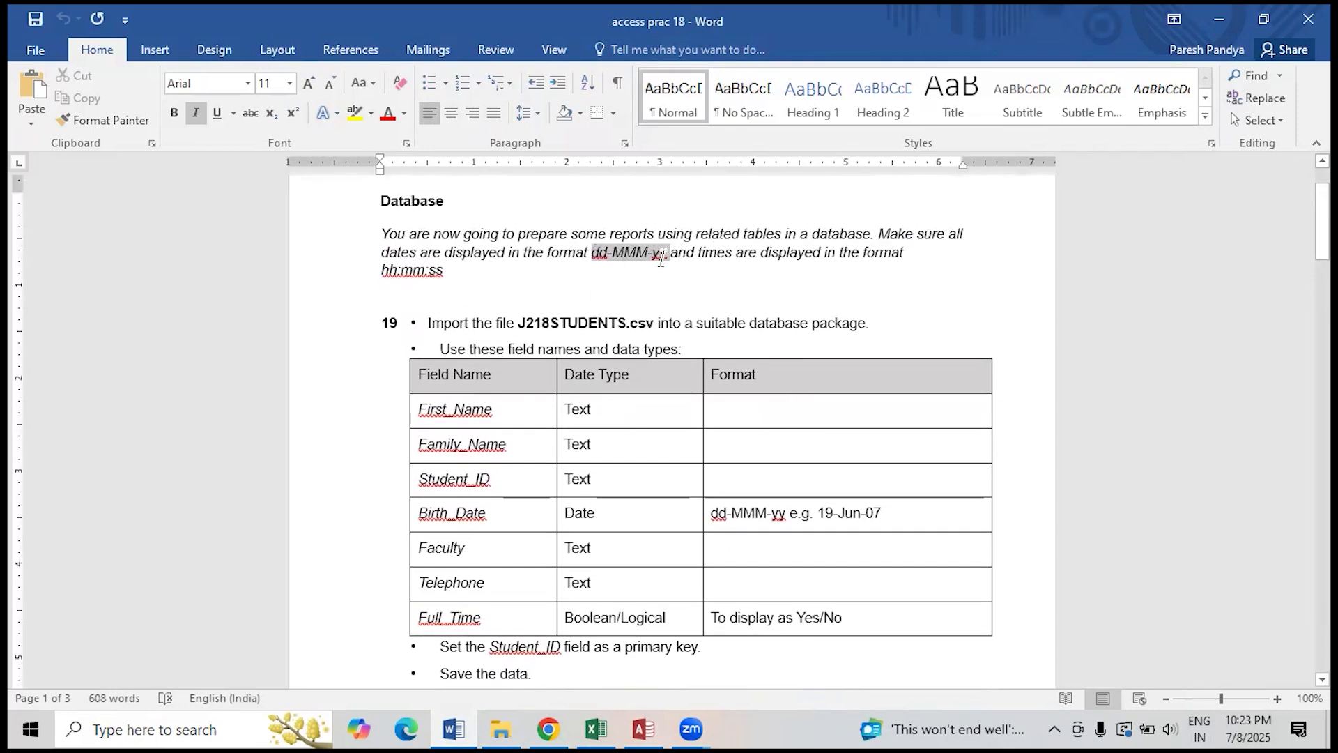
scroll(810, 448, down, 2)
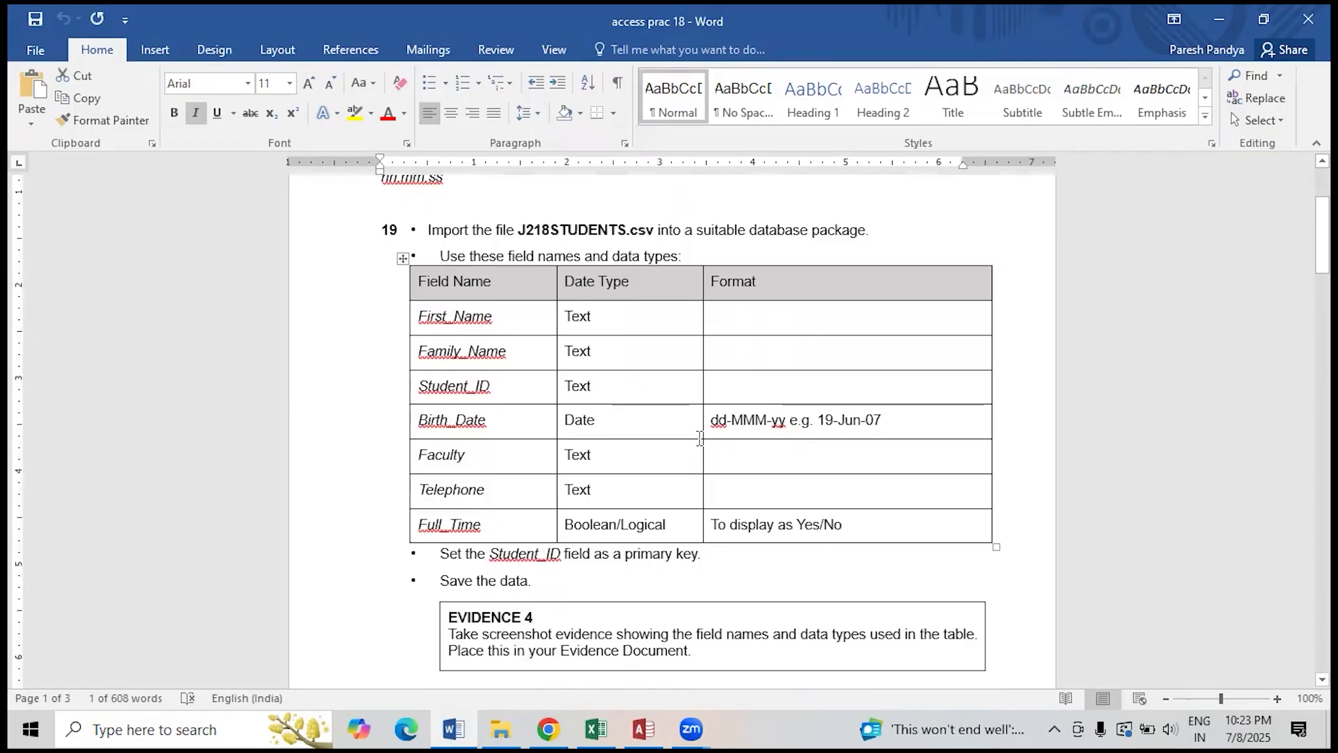
scroll(752, 499, up, 1)
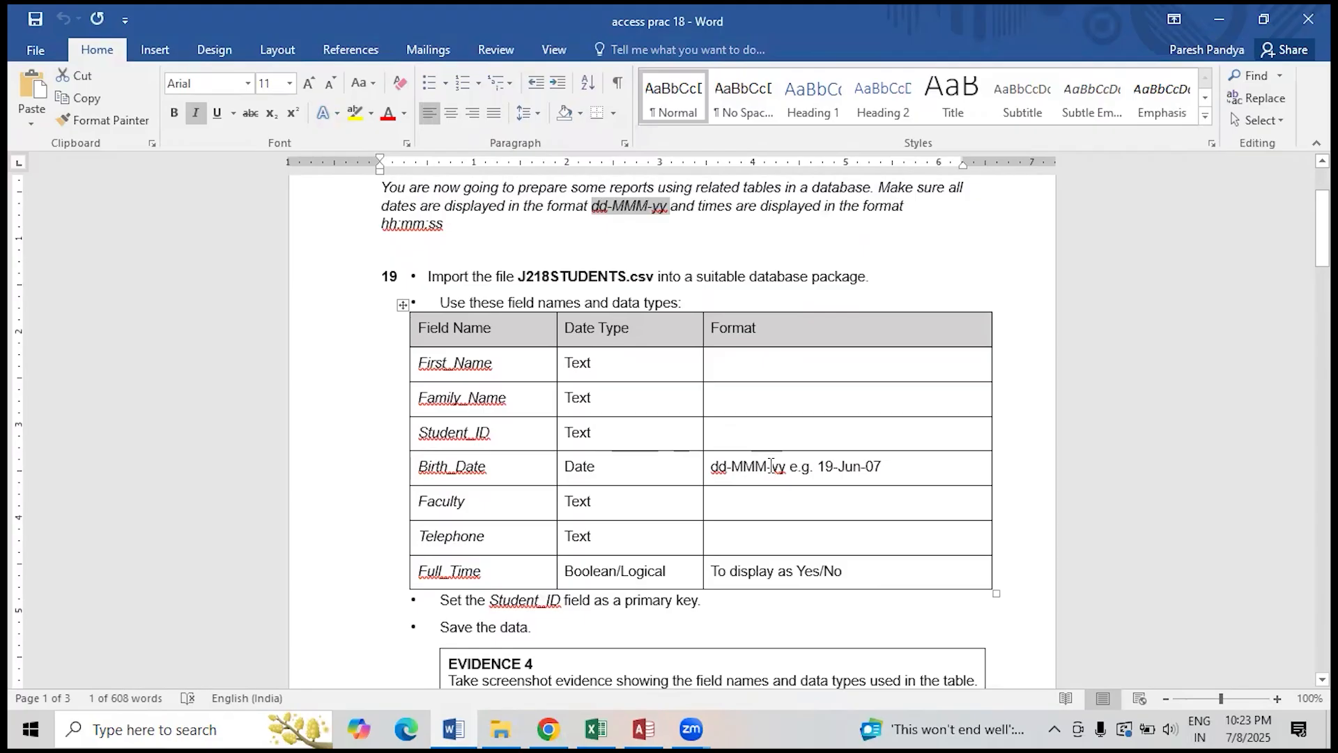
click(645, 728)
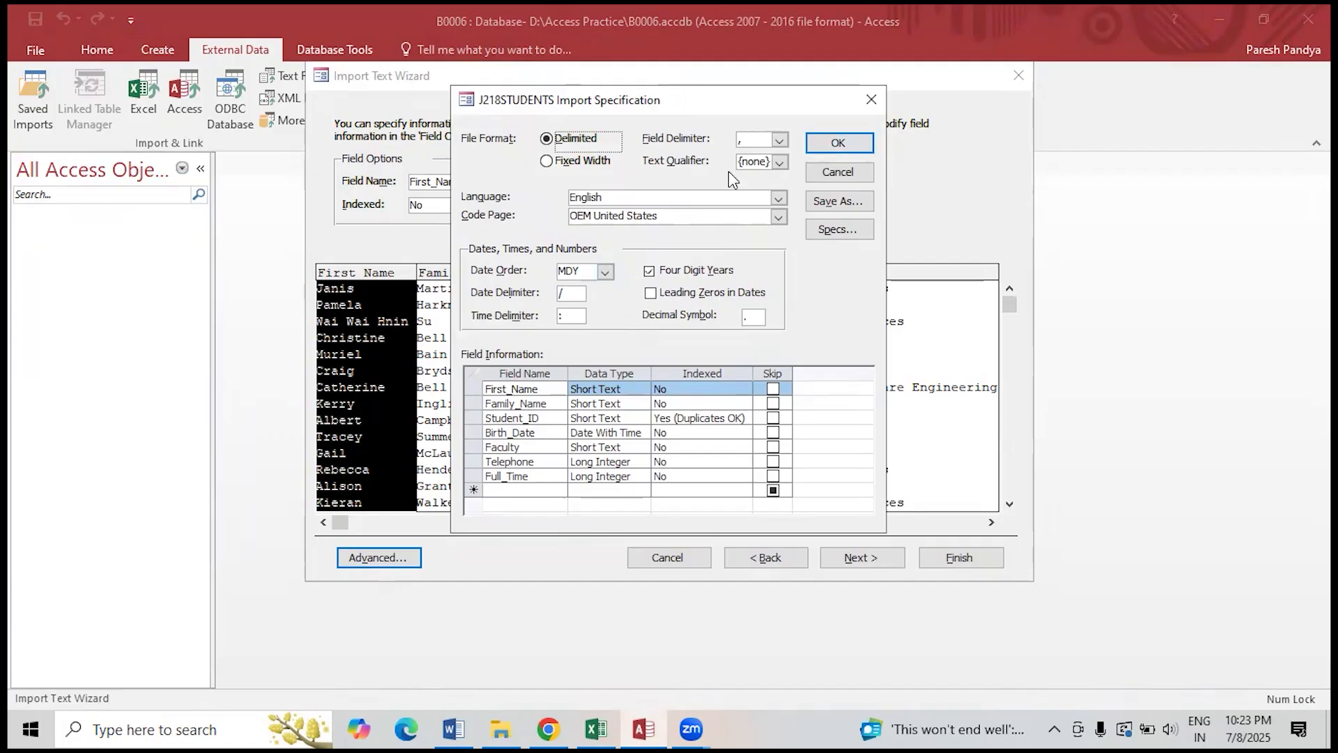
- Accept the import specification, choose Student_ID as the primary key, and finish the import without saving the import steps
click(844, 142)
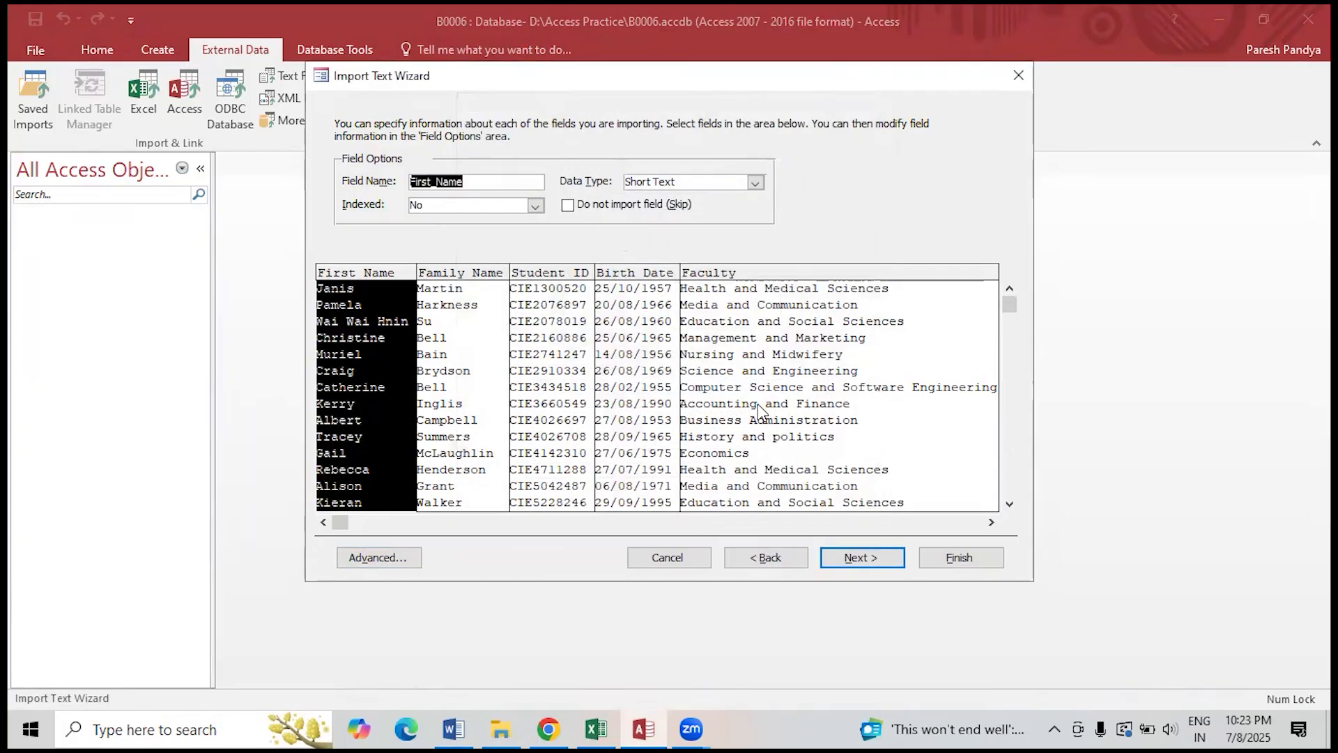
click(849, 561)
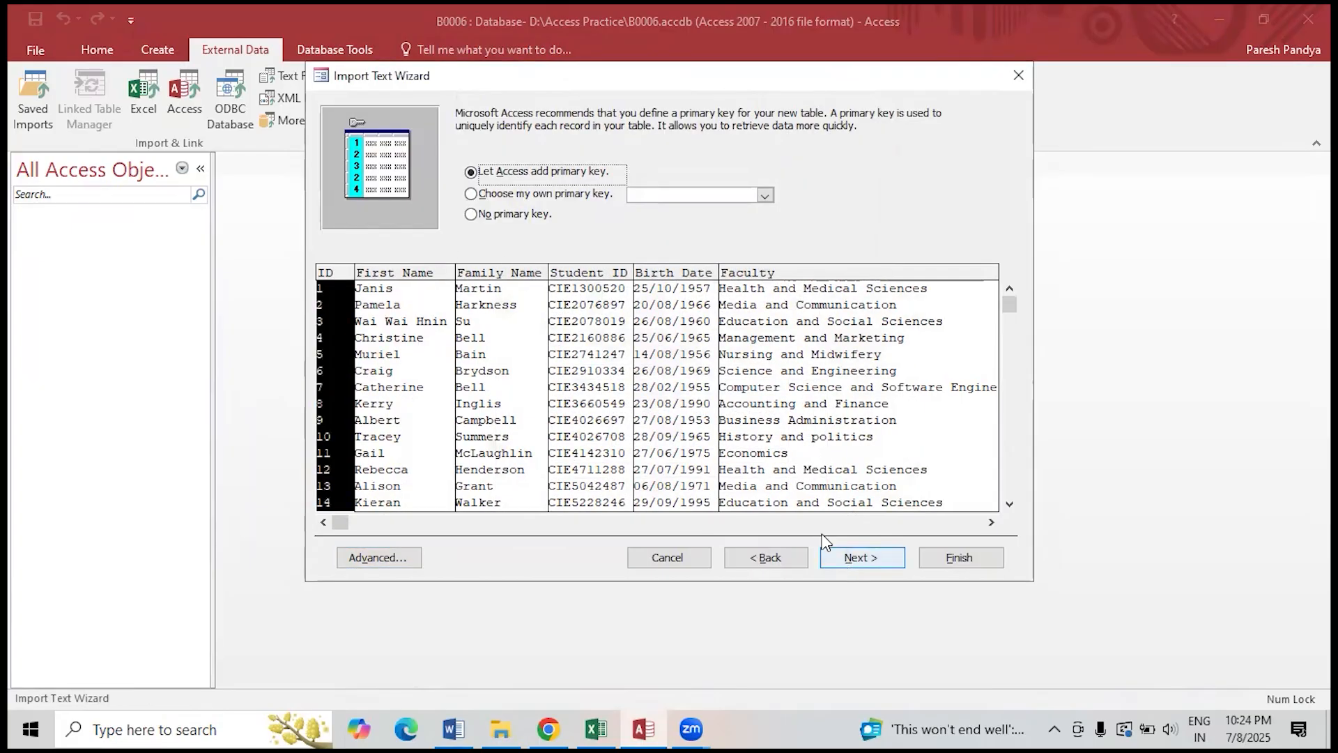
click(605, 198)
click(557, 349)
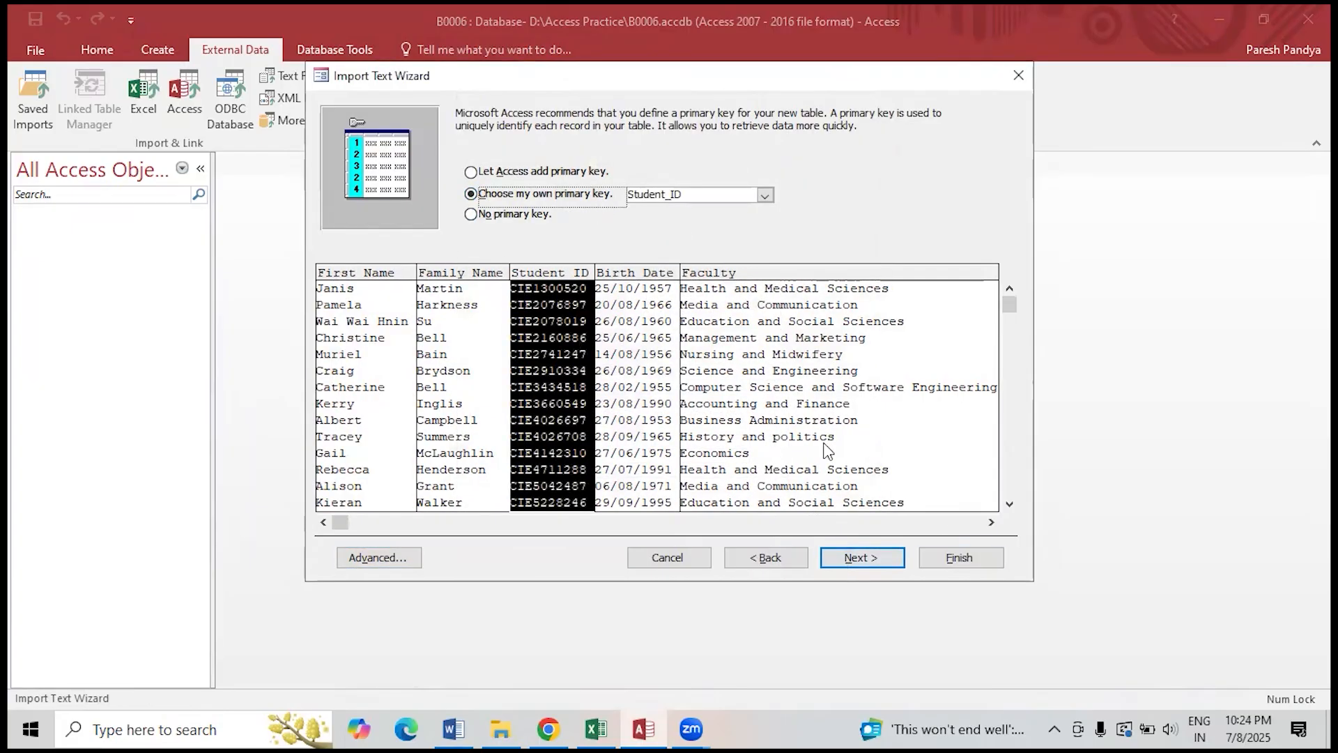
click(860, 562)
click(975, 558)
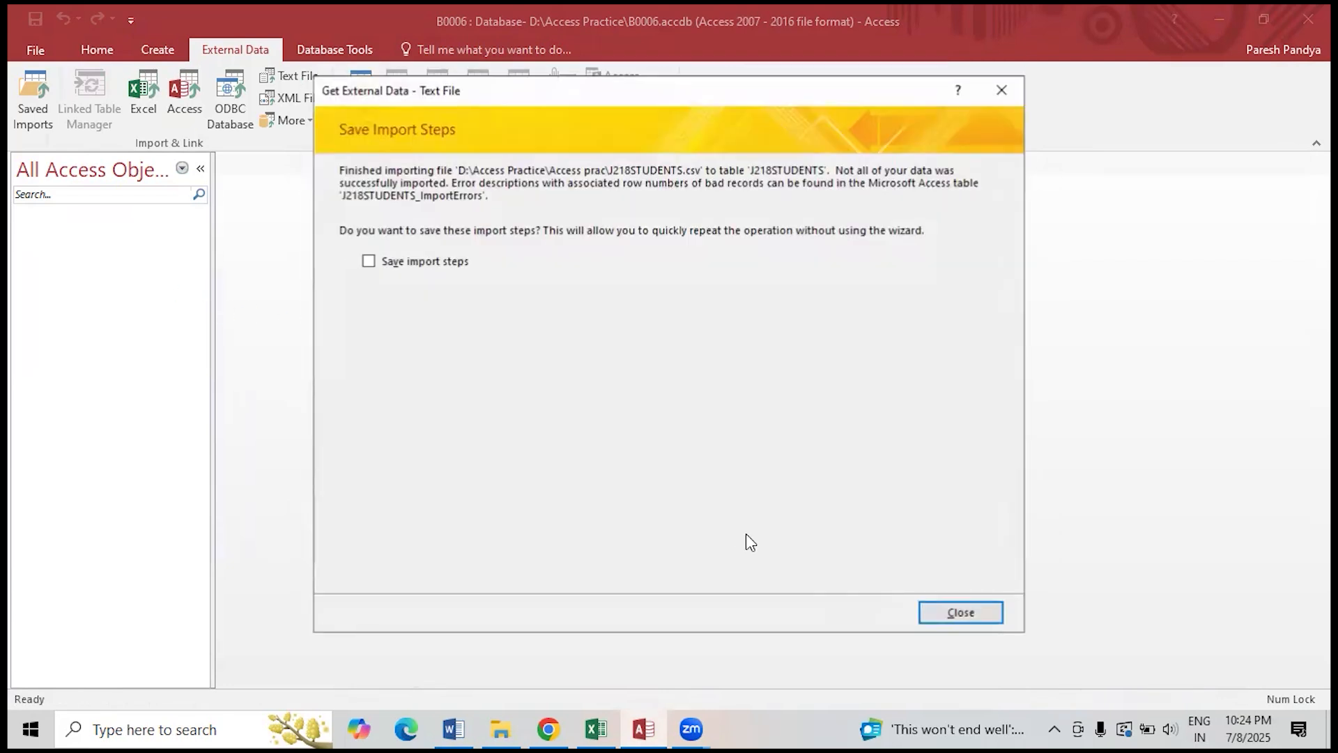
click(961, 612)
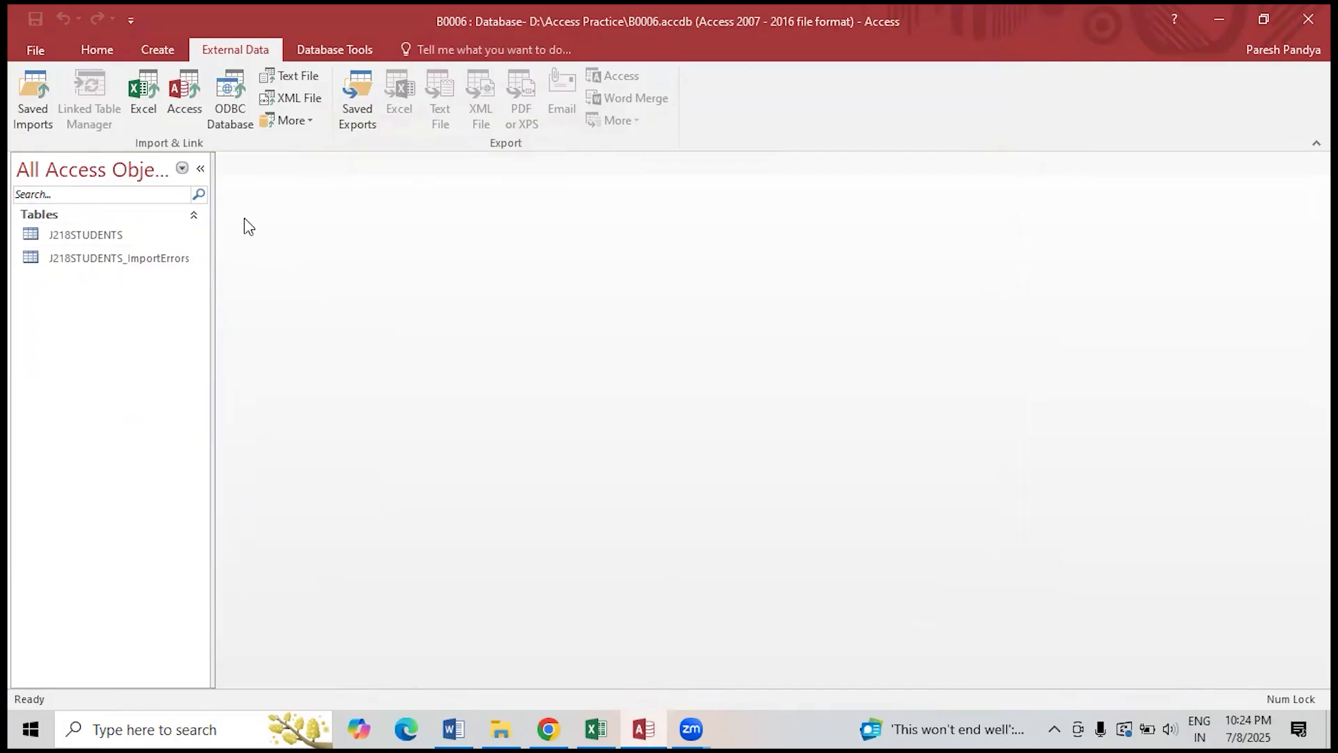
- Delete the J218STUDENTS_ImportErrors and J218STUDENTS tables from the database
click(129, 262)
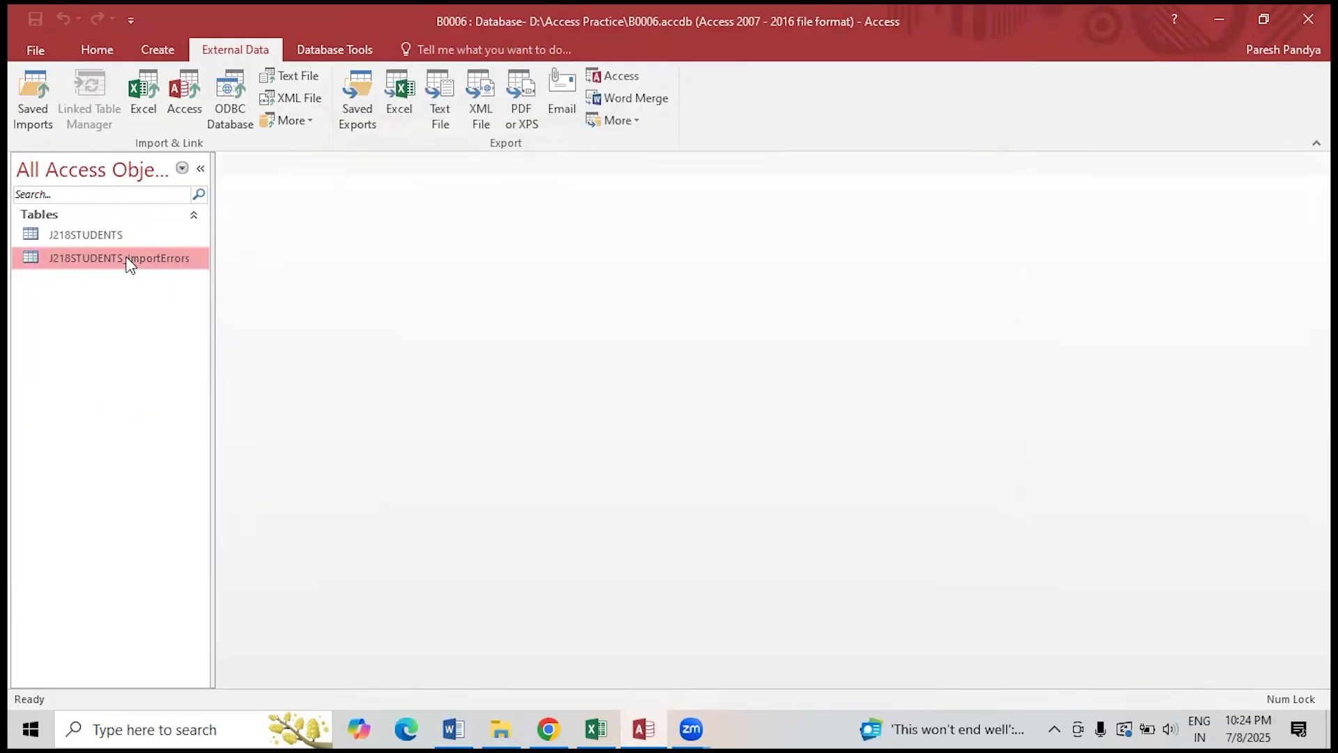
key(Delete)
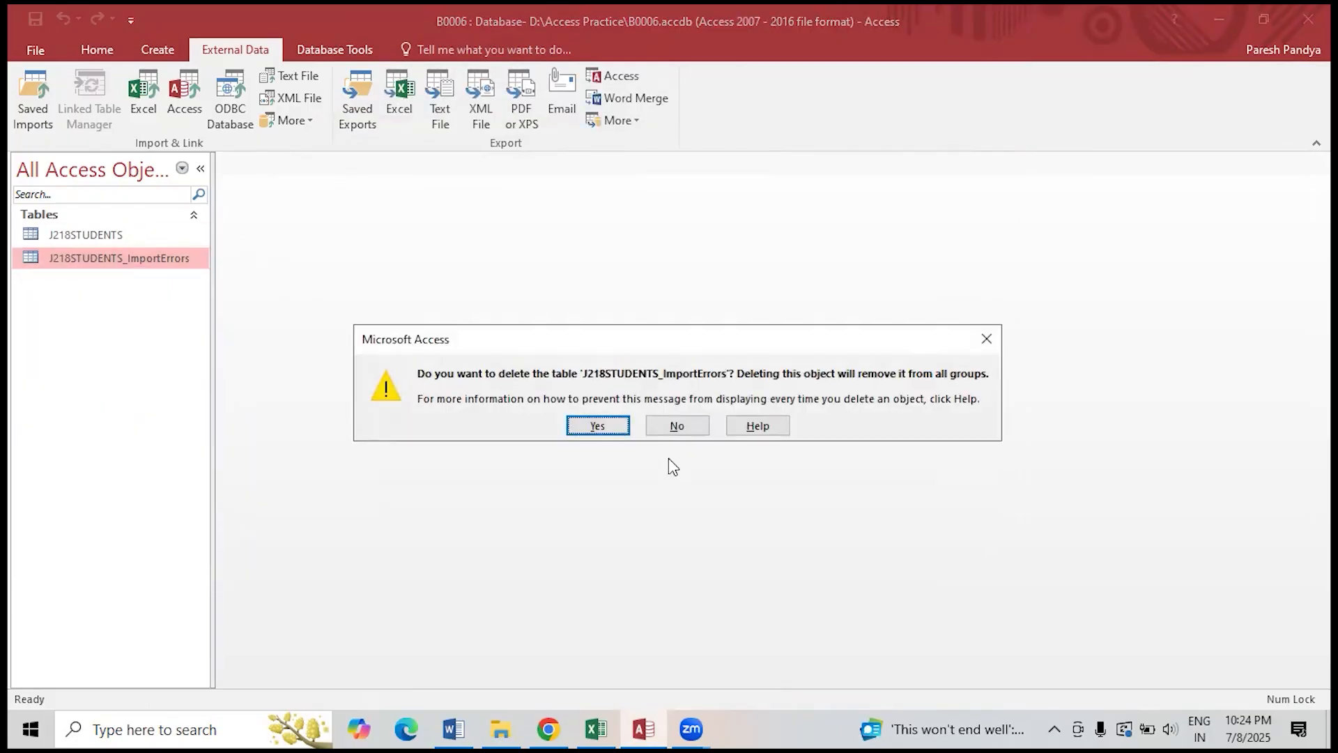
click(598, 425)
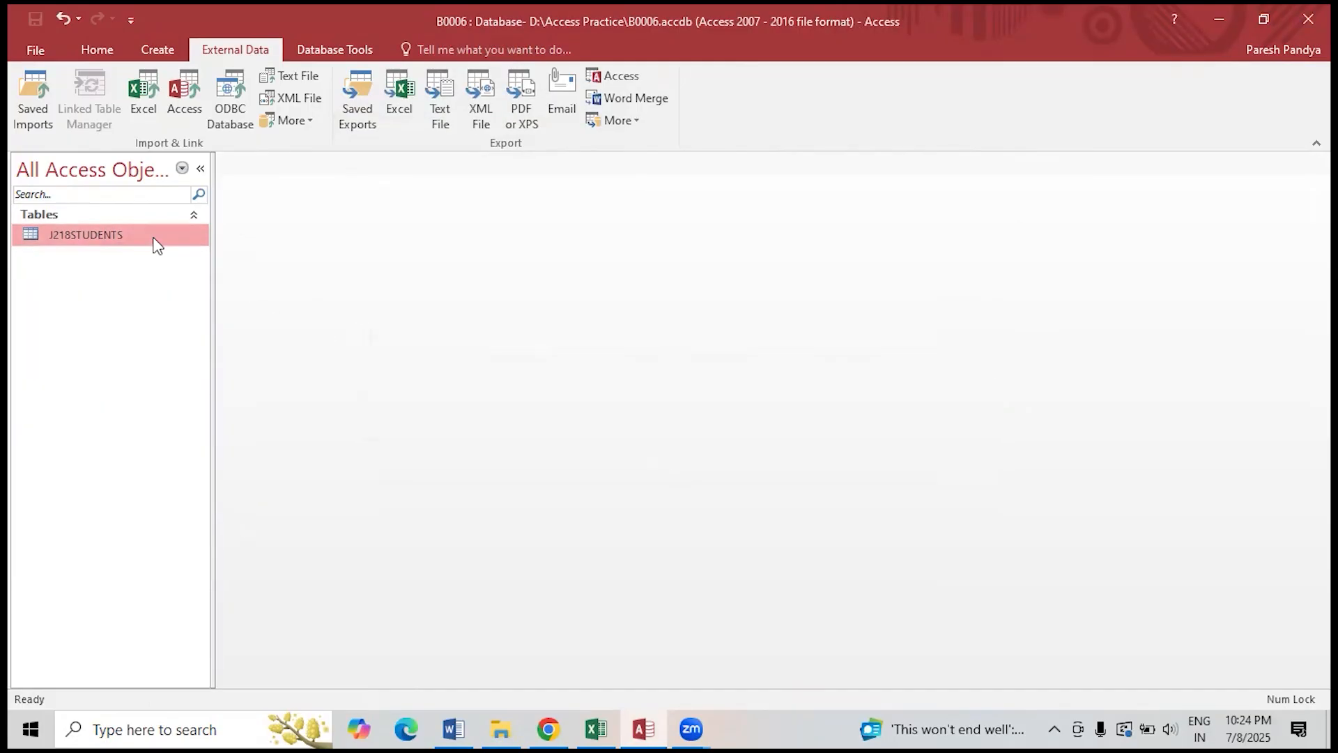
right_click(157, 243)
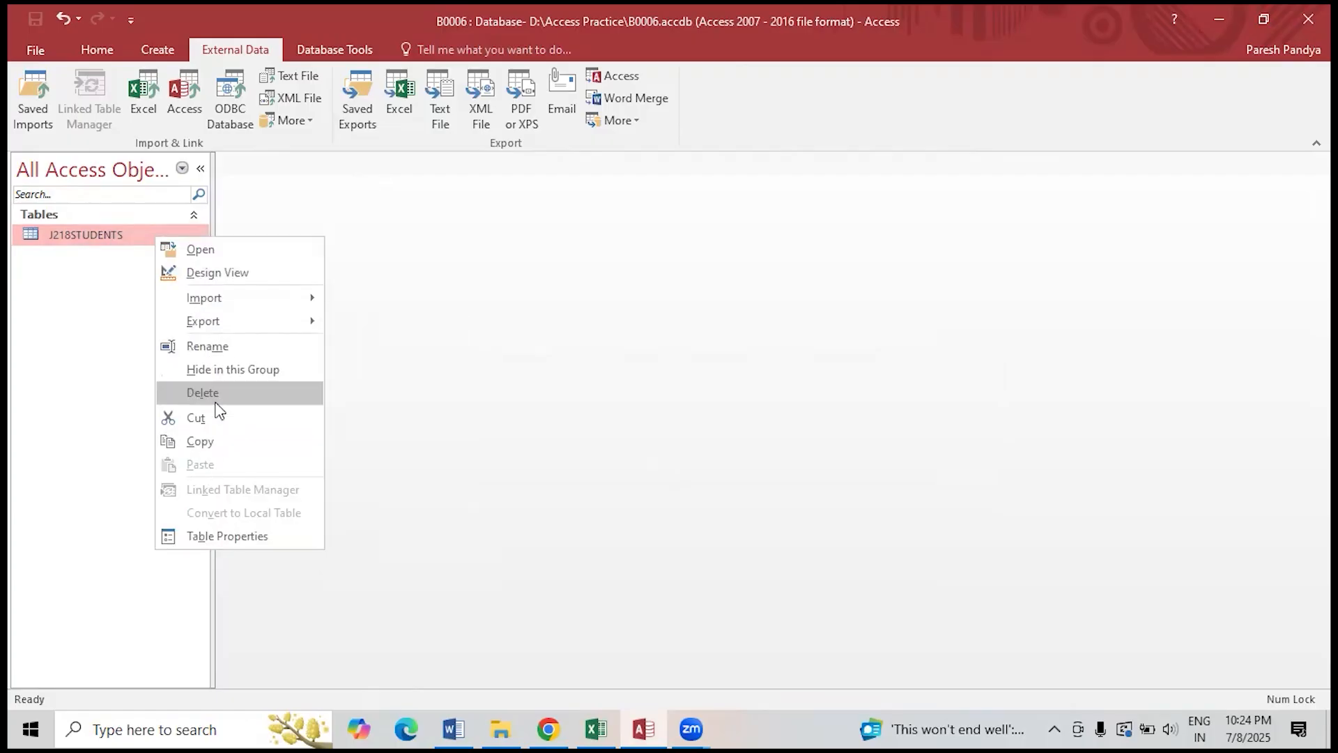
click(447, 258)
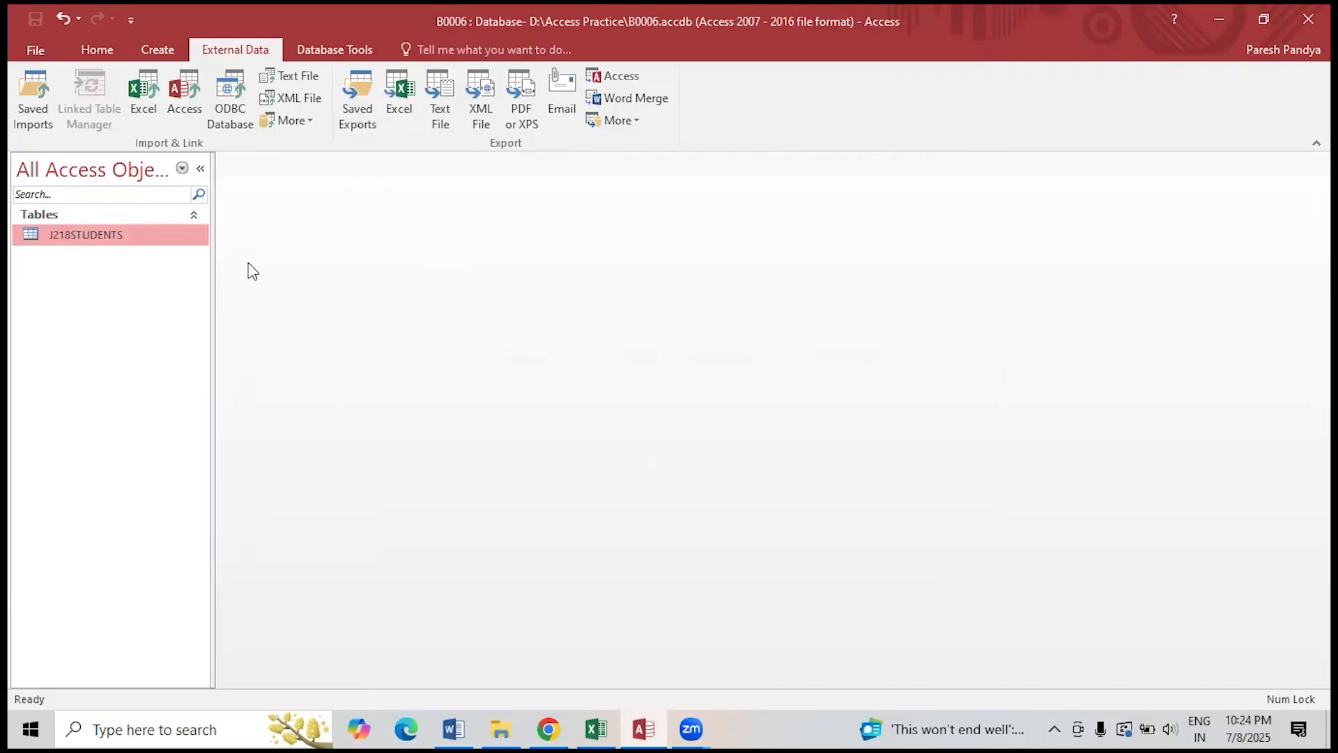
right_click(145, 245)
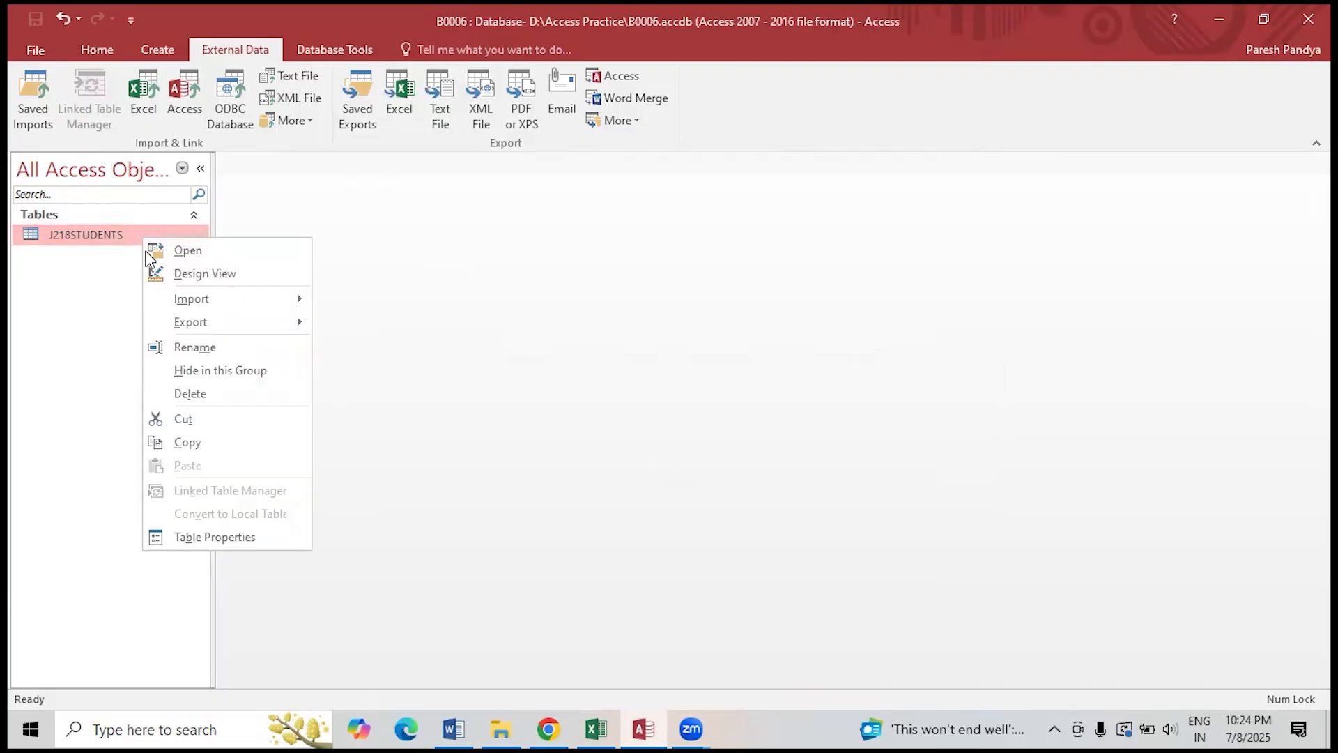
click(286, 392)
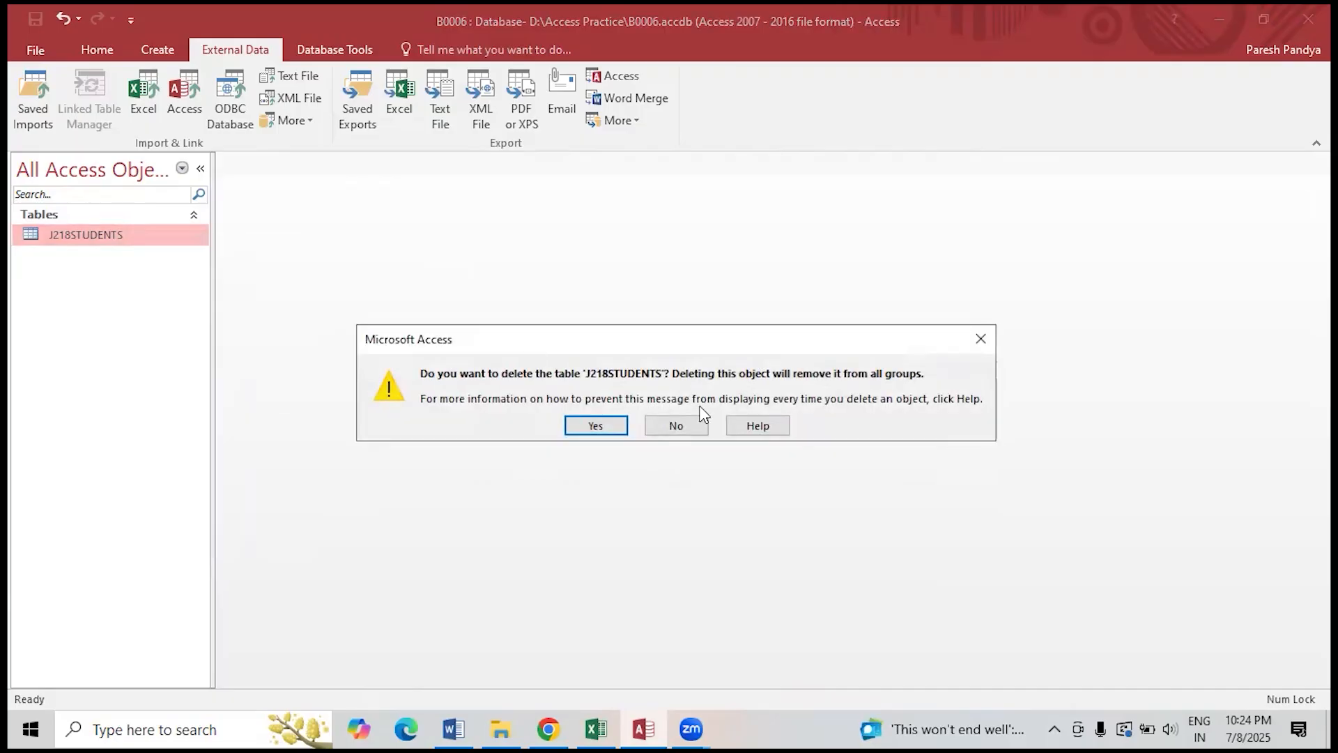
click(596, 425)
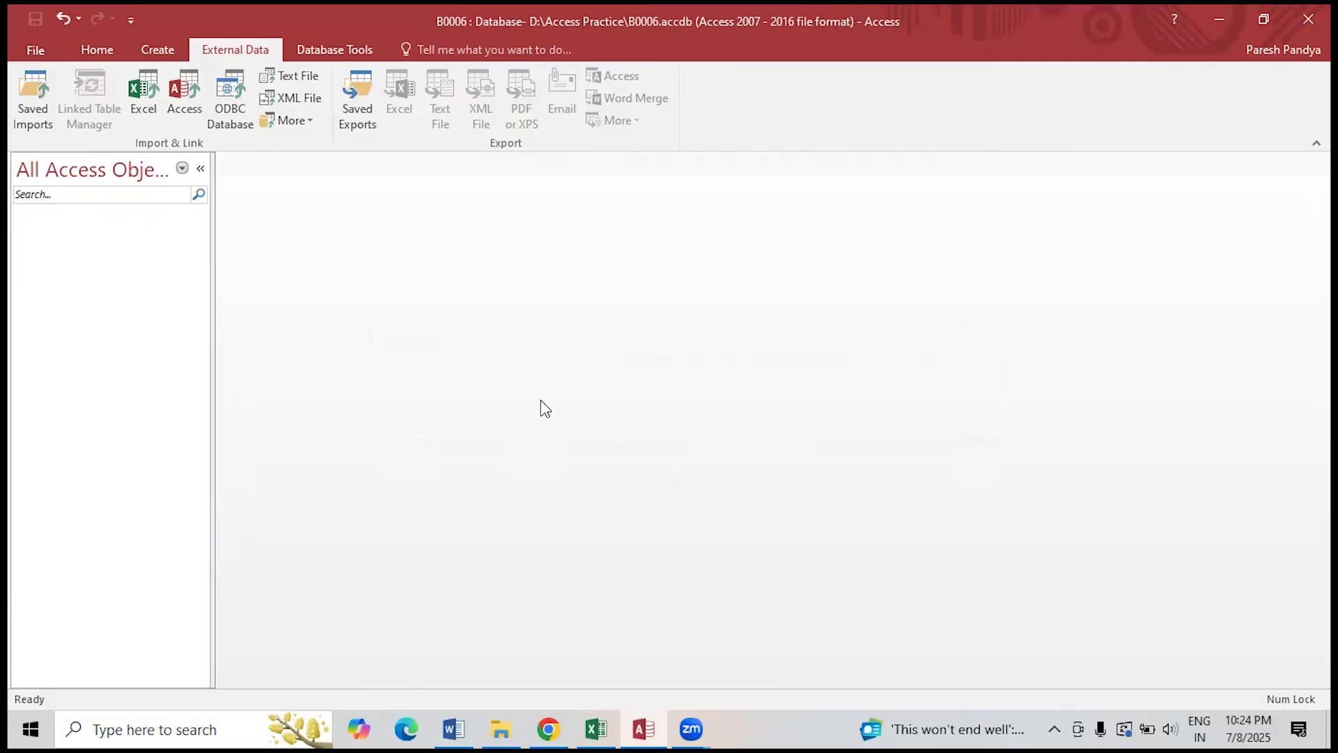
- Start a new text file import of J218STUDENTS from D:\Access Practice\Access prac into a new table in the current database
click(287, 73)
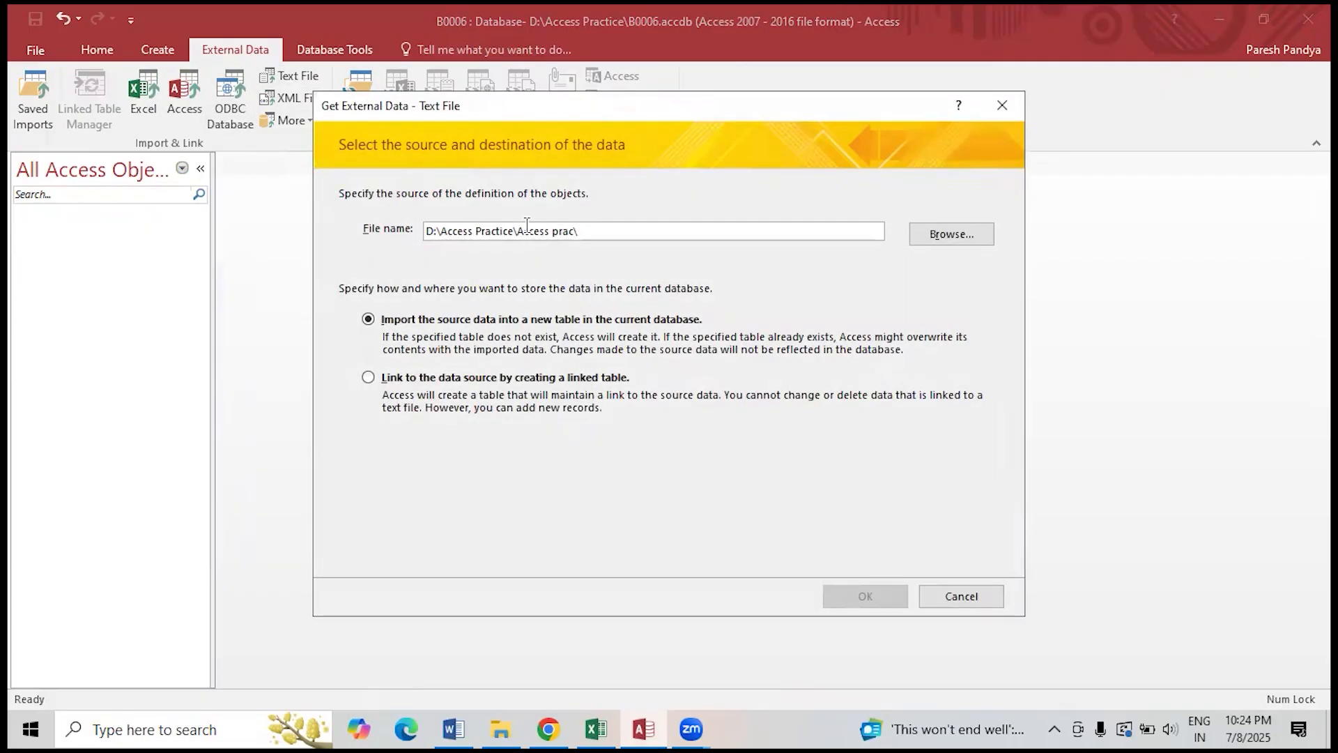
click(950, 235)
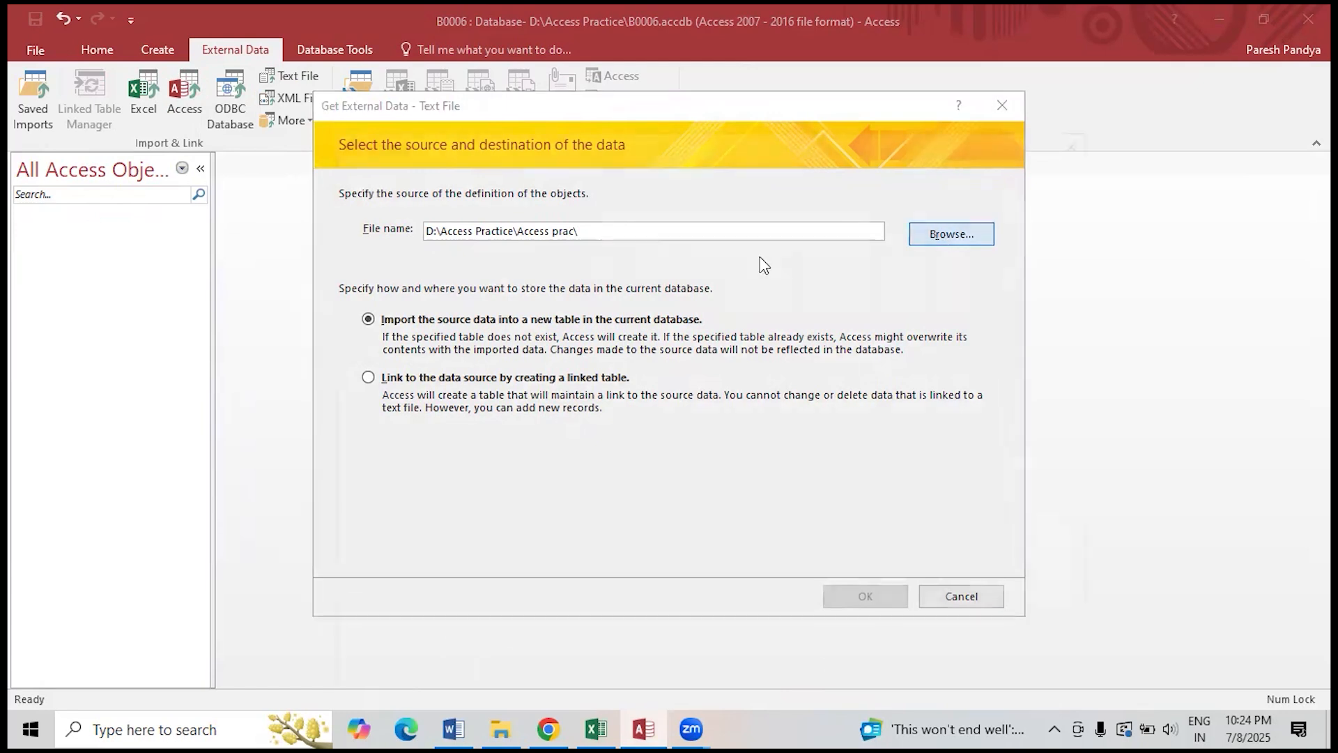
click(552, 276)
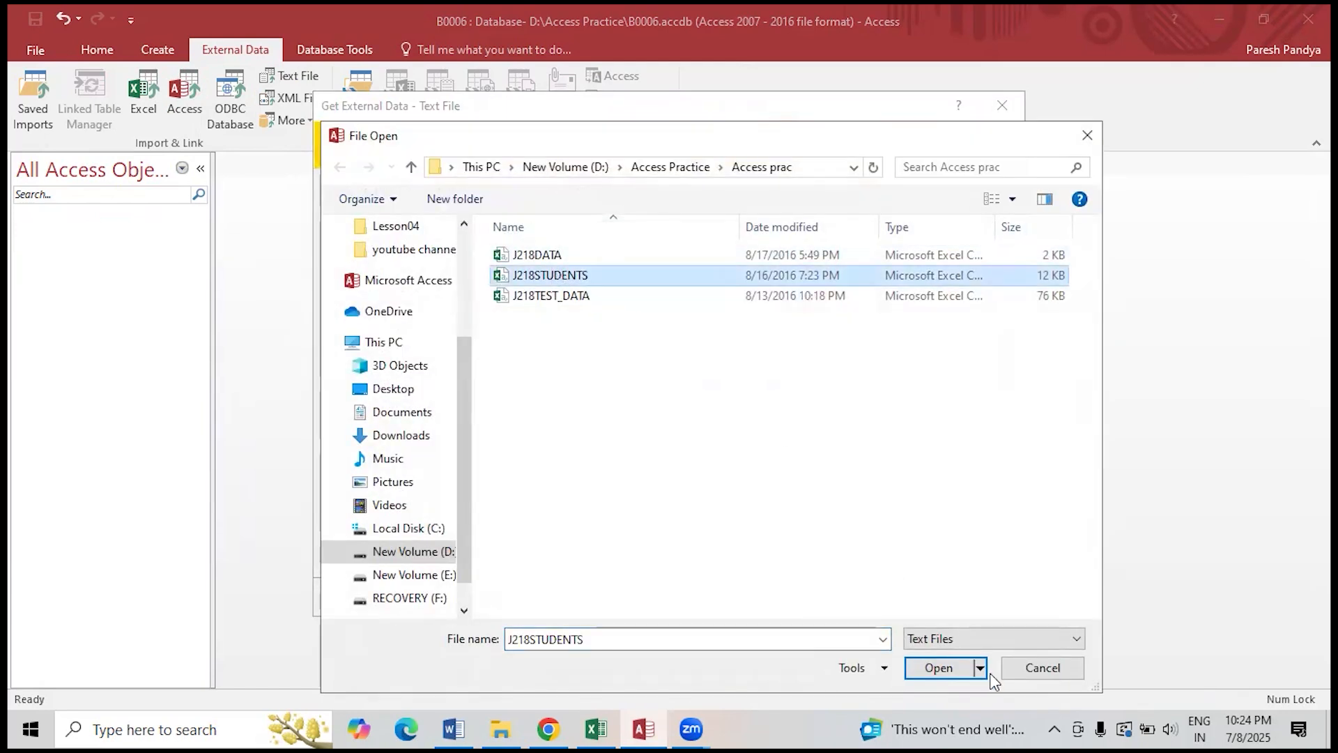
click(934, 670)
click(872, 598)
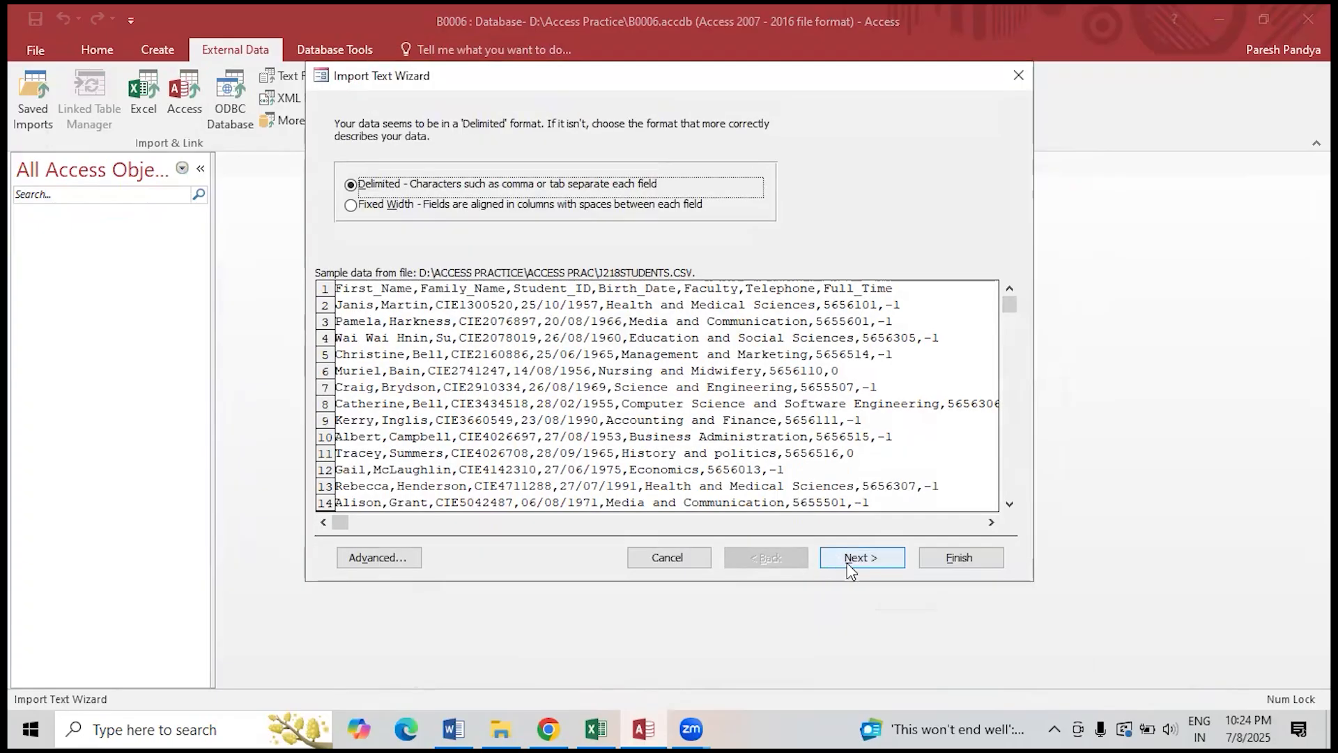
- Keep the comma-delimited format, mark the first row as field names, and set the advanced import specification's date order to DMY
click(852, 557)
click(377, 222)
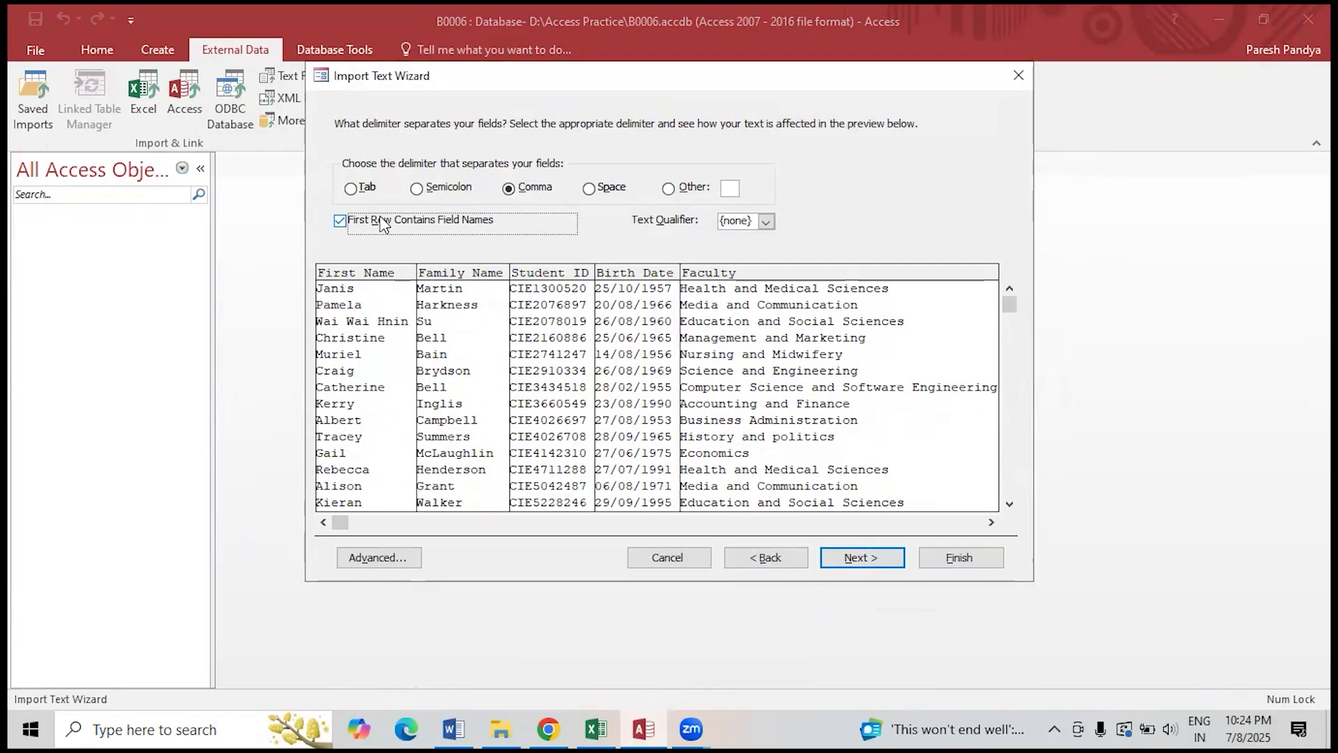
click(394, 556)
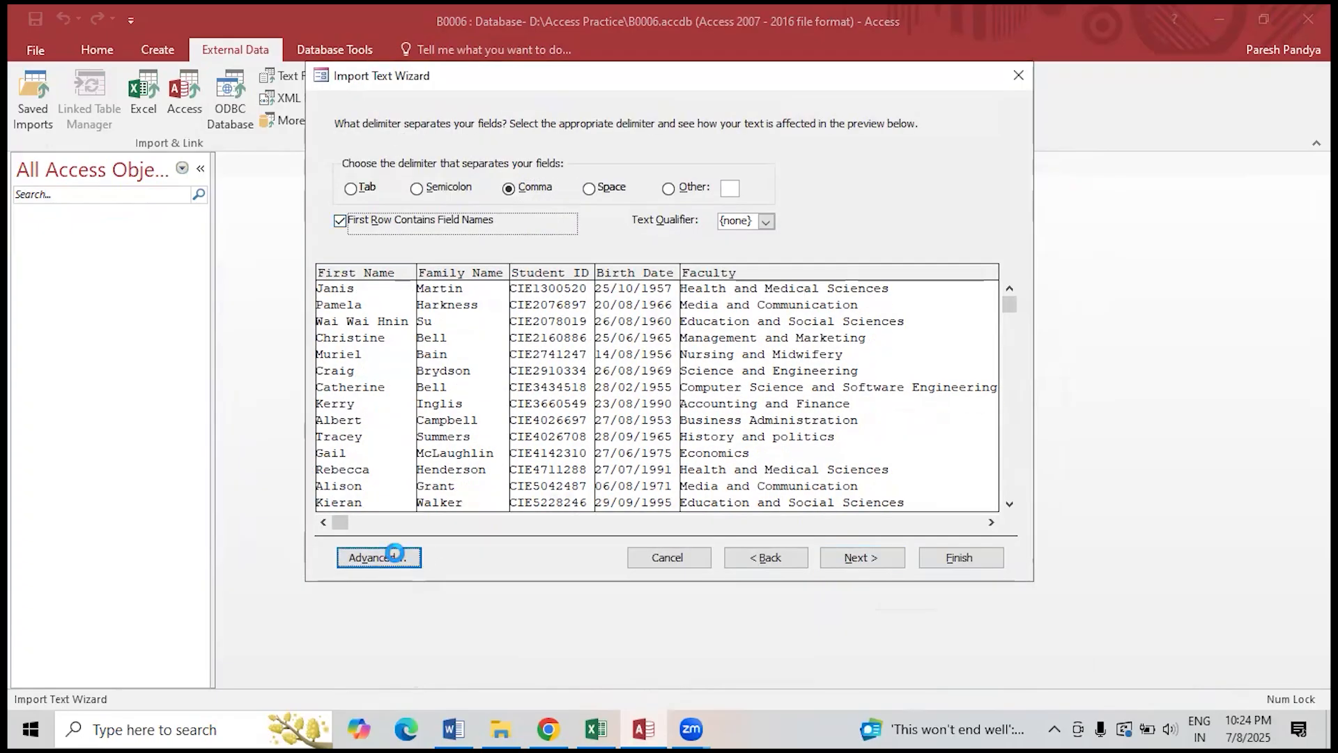
click(605, 272)
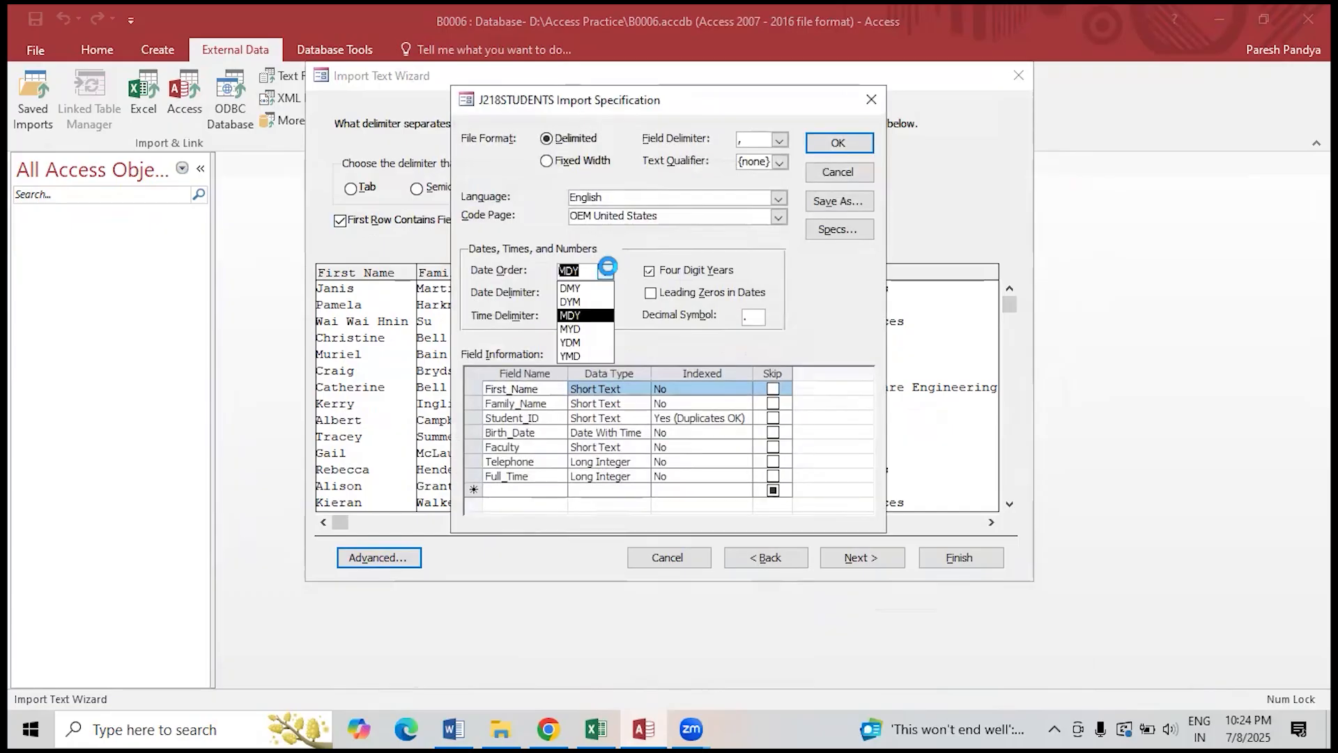
click(583, 289)
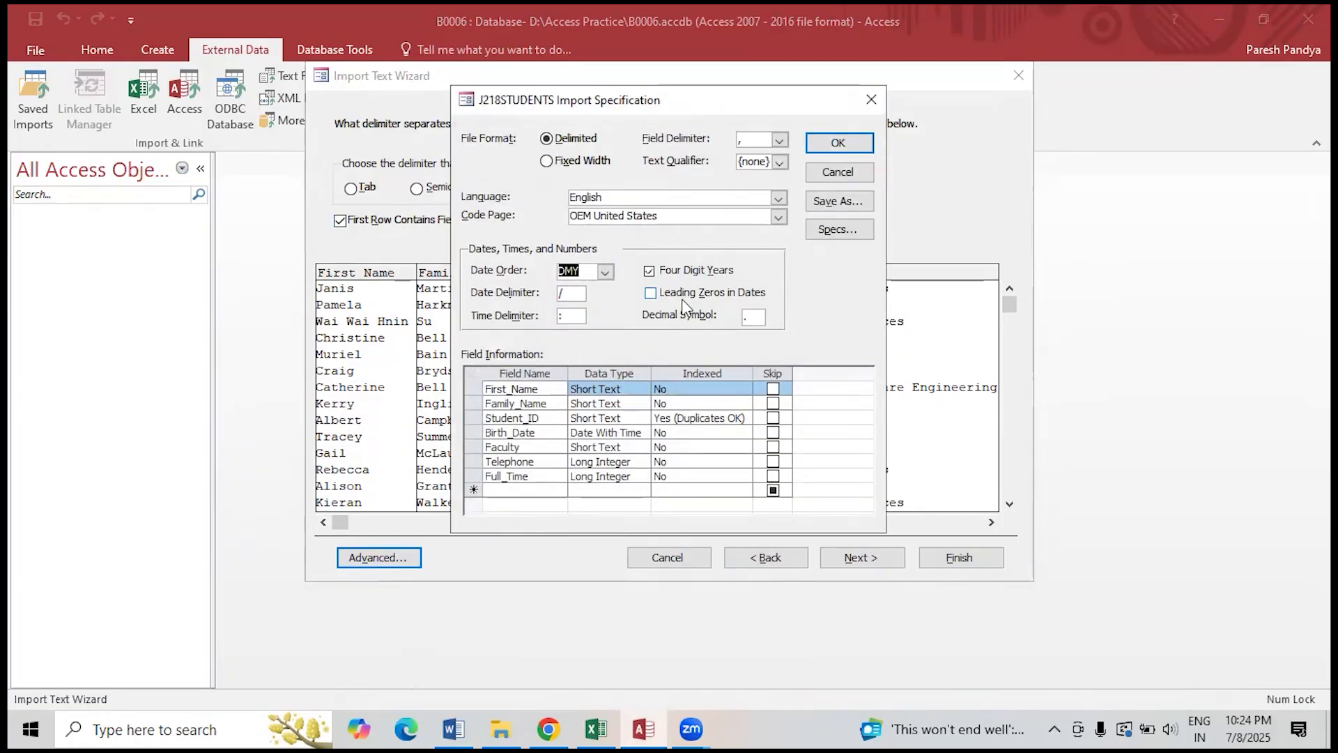
- Check in the Word task document which data types the Telephone and Full_Time fields require, and return to the import specification in Access
click(624, 461)
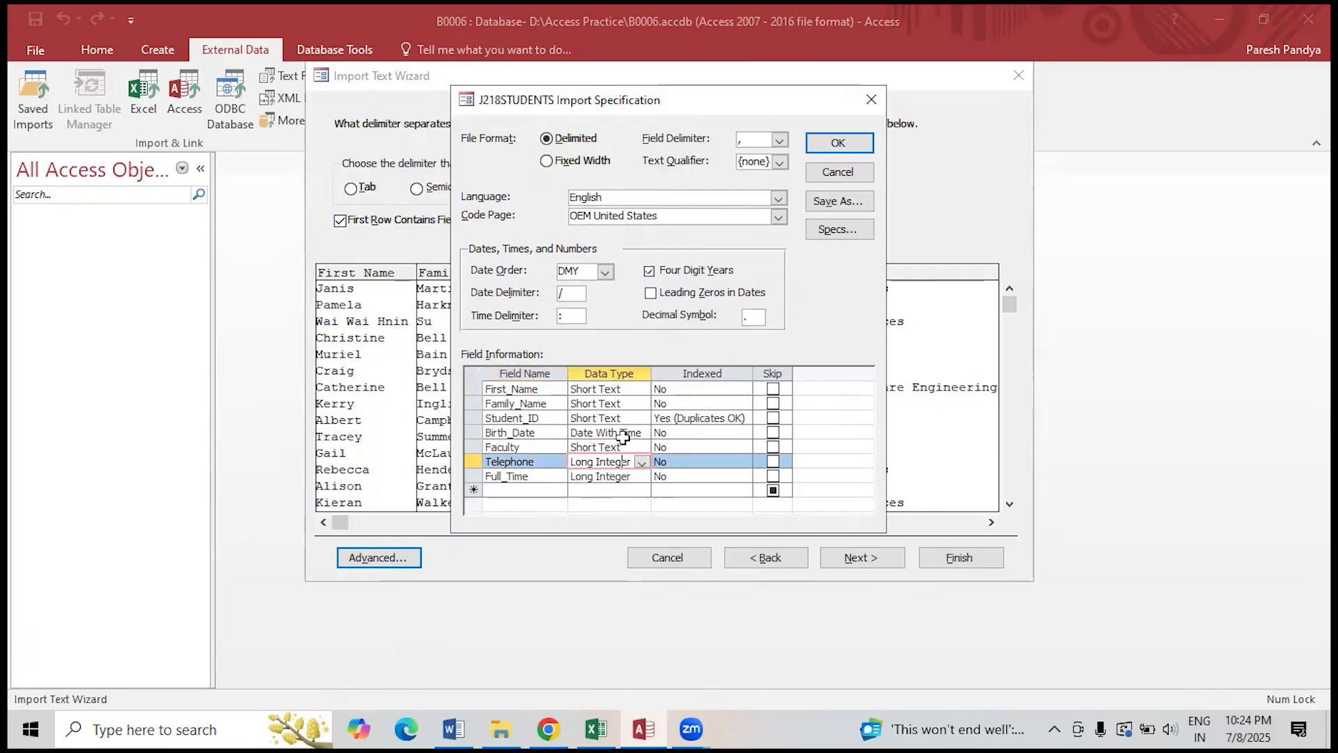
click(600, 476)
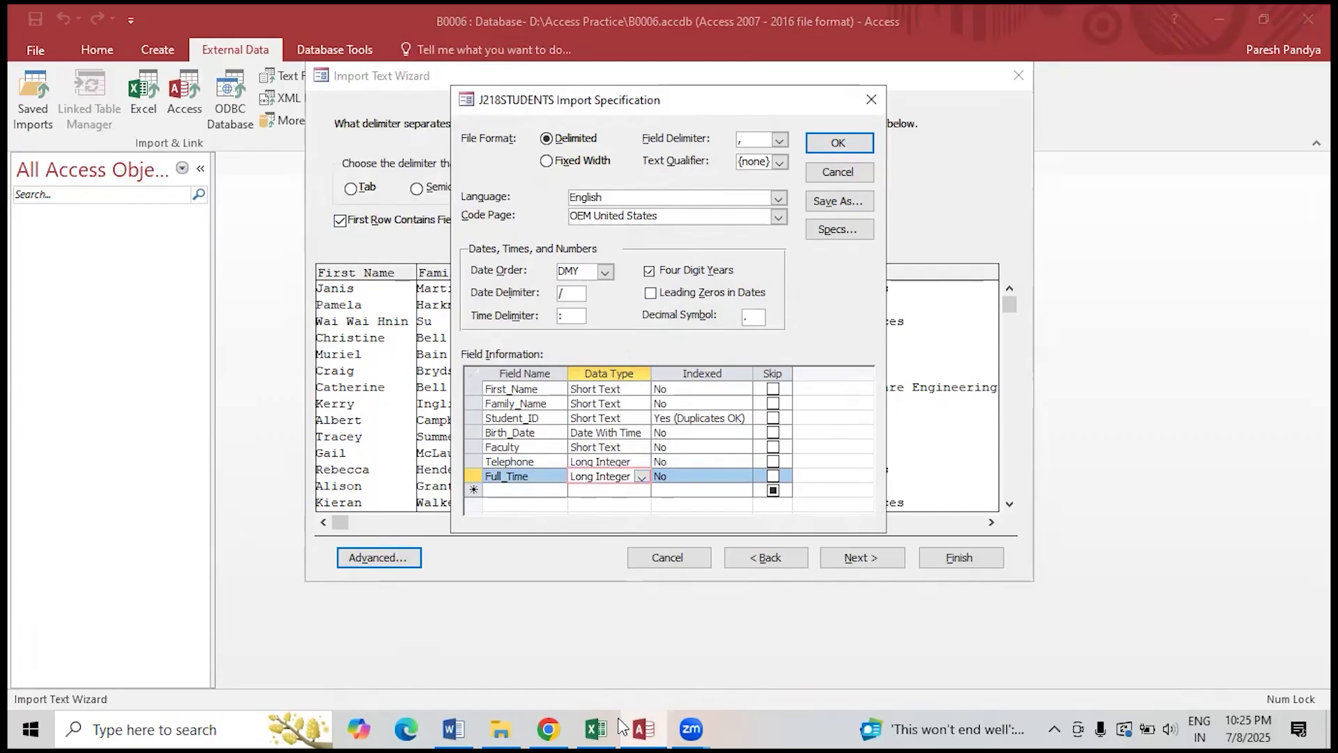
click(466, 713)
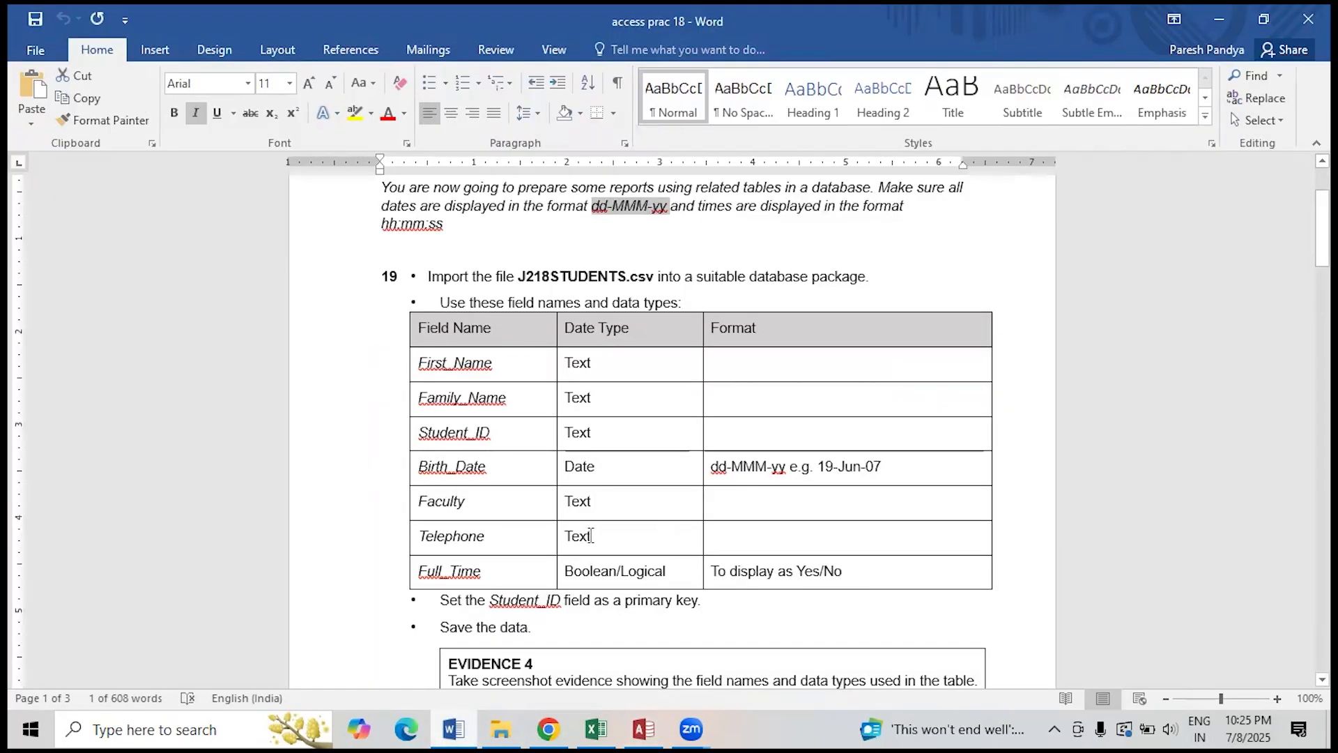
scroll(575, 418, down, 1)
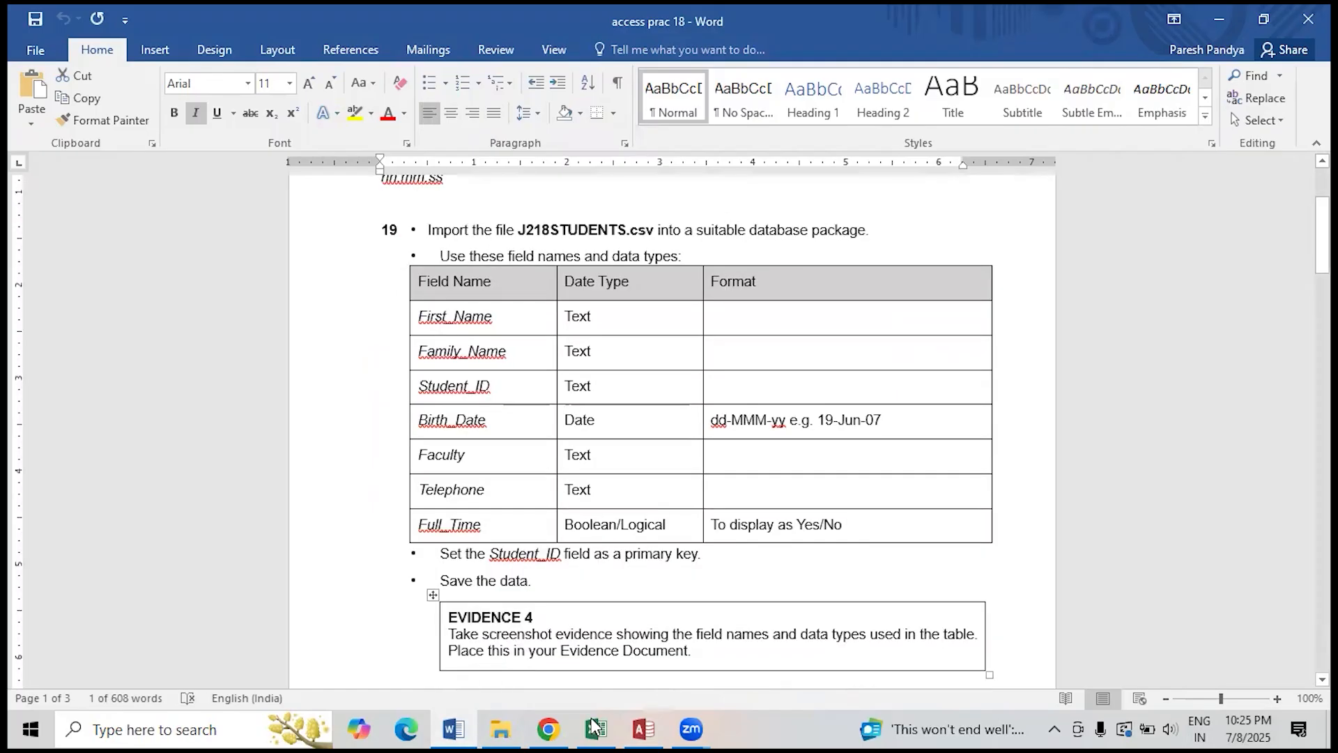
click(641, 725)
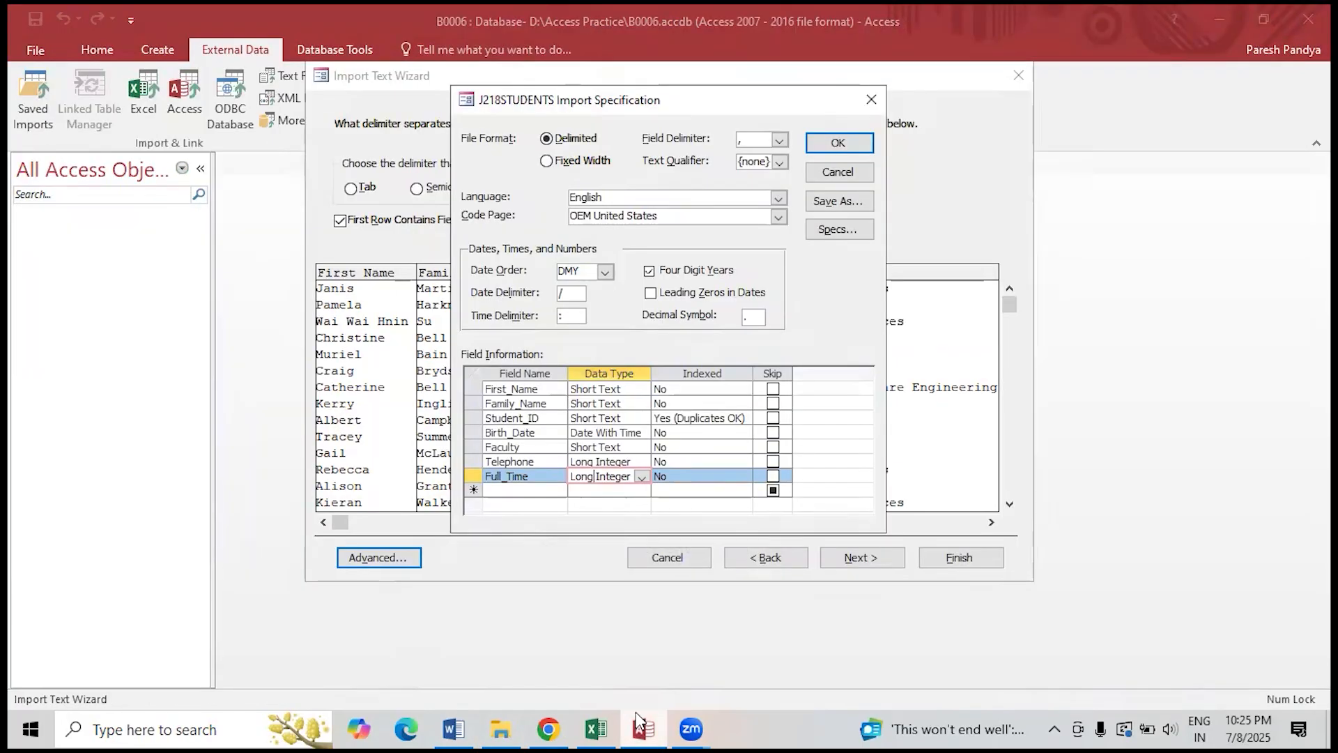
- In the import specification, set the Telephone field's data type to Short Text and Full_Time's to Yes/No, and accept the specification
click(627, 462)
click(641, 462)
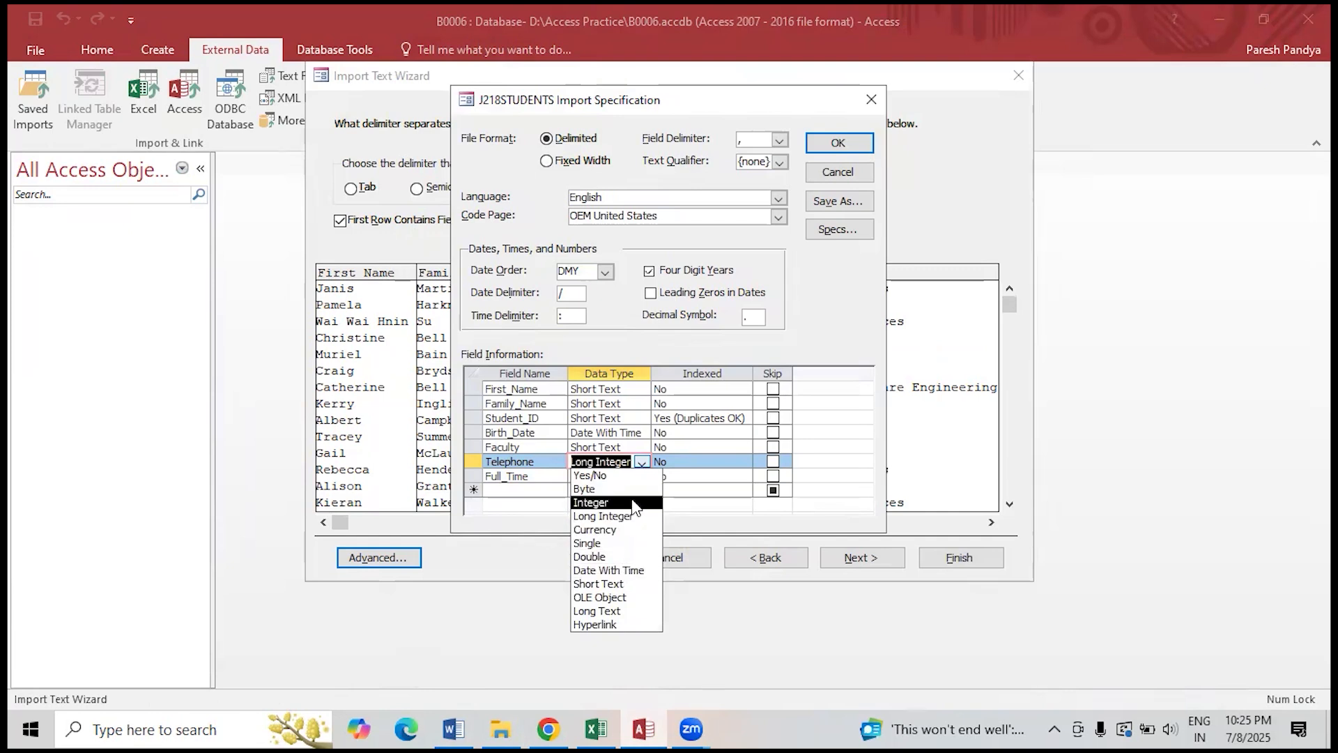
click(634, 585)
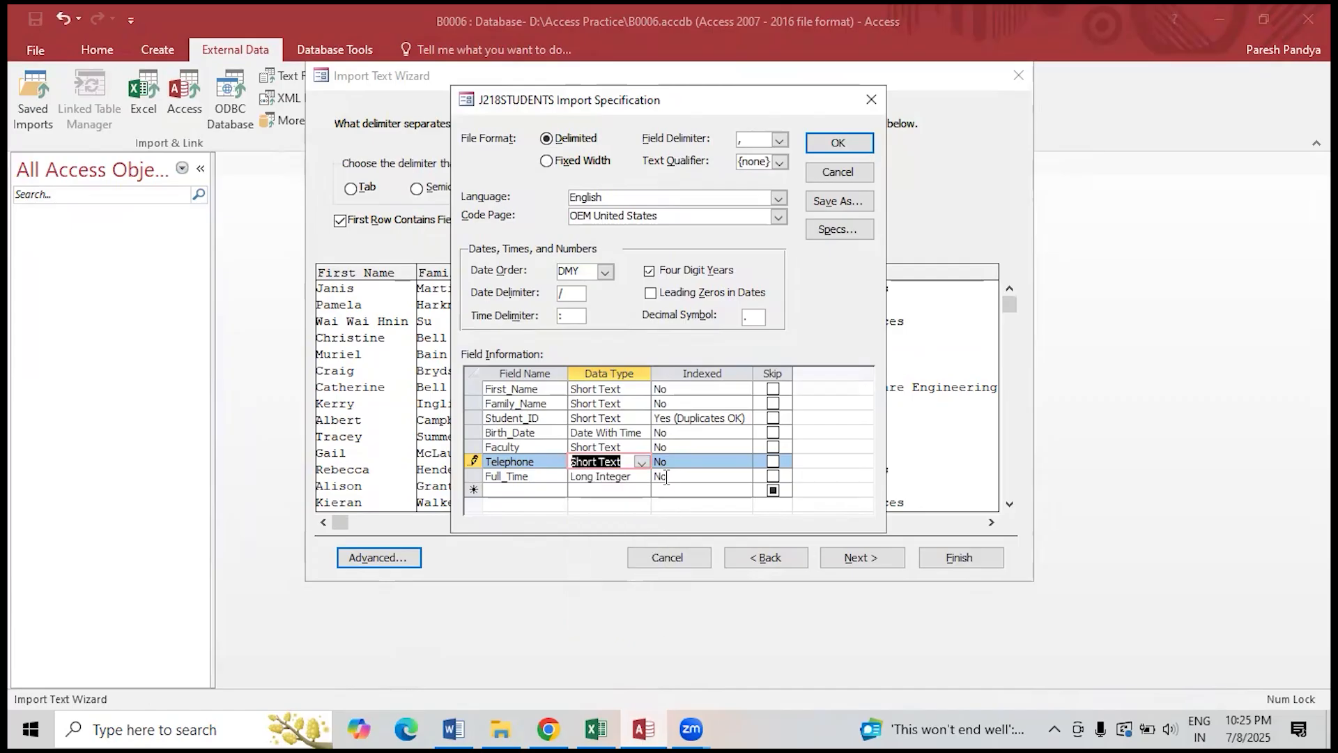
click(614, 476)
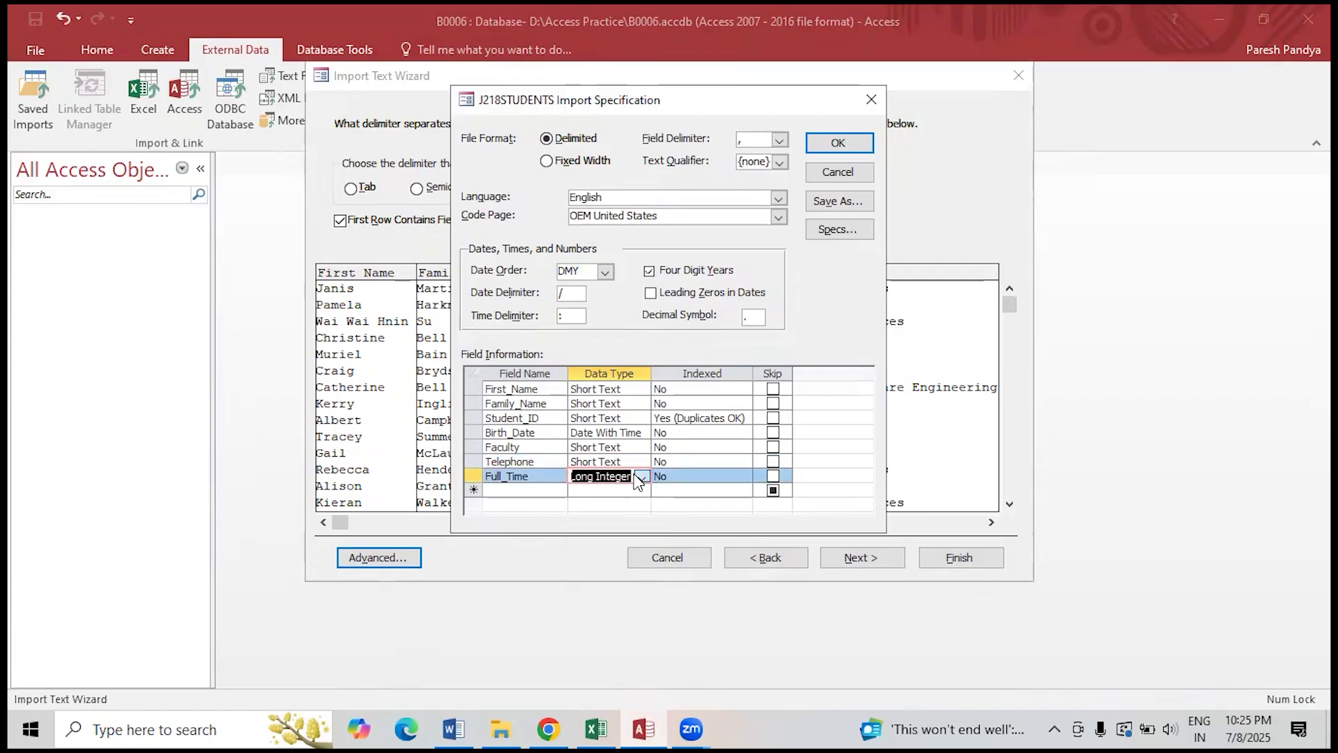
click(640, 477)
click(617, 490)
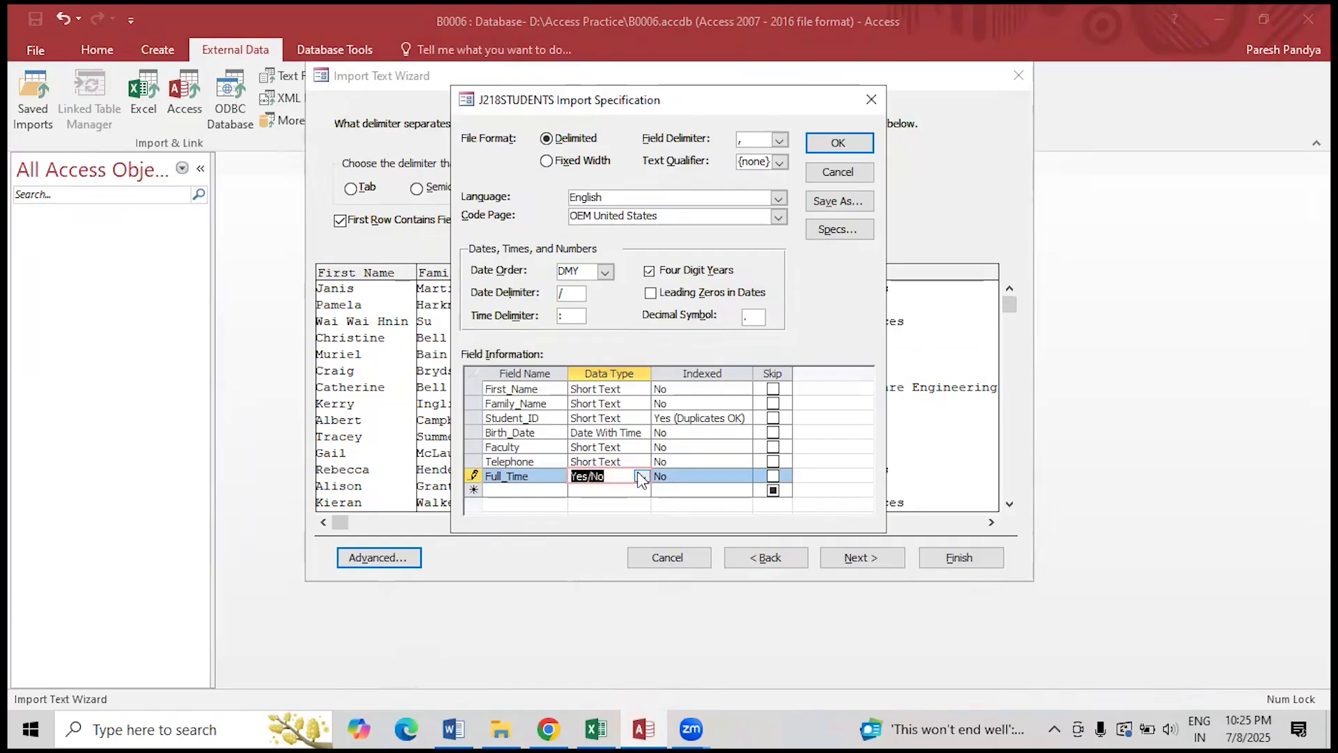
click(840, 143)
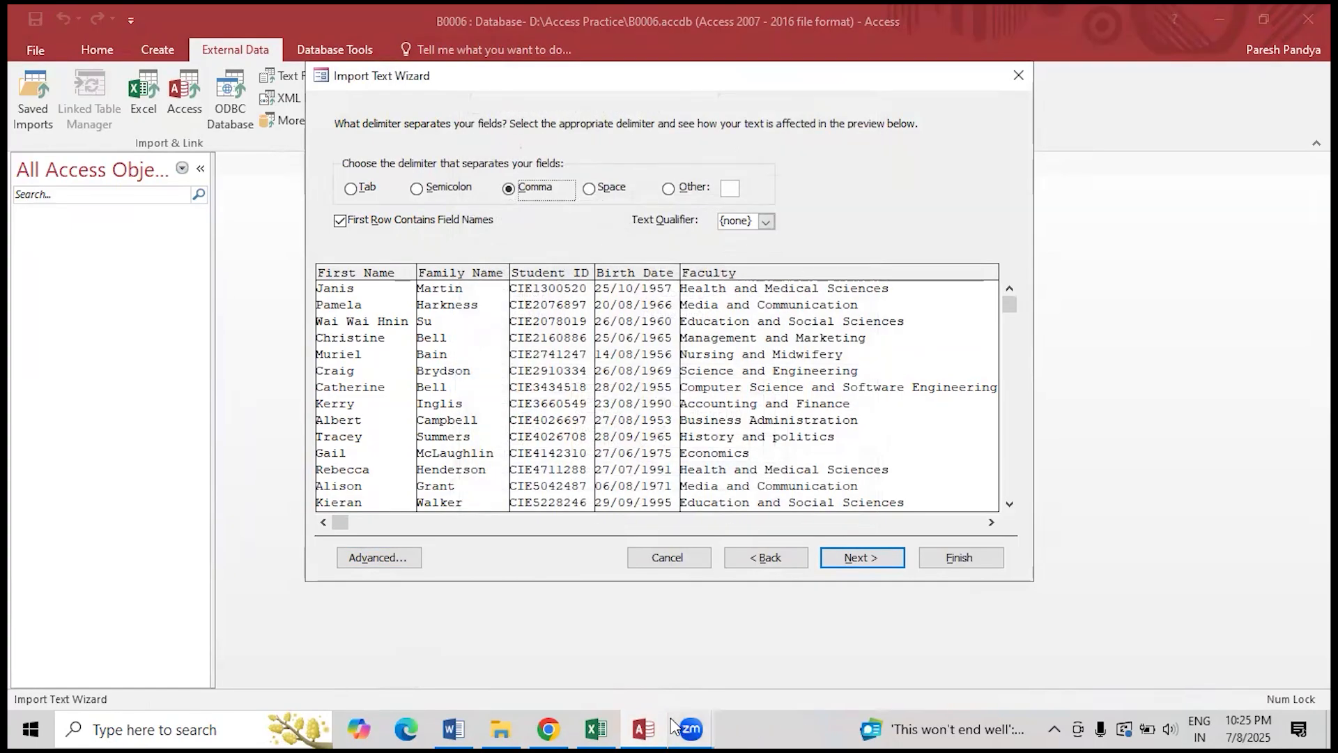
- Check the Word task document for the required field types and primary key, and return to the Access import wizard
click(467, 721)
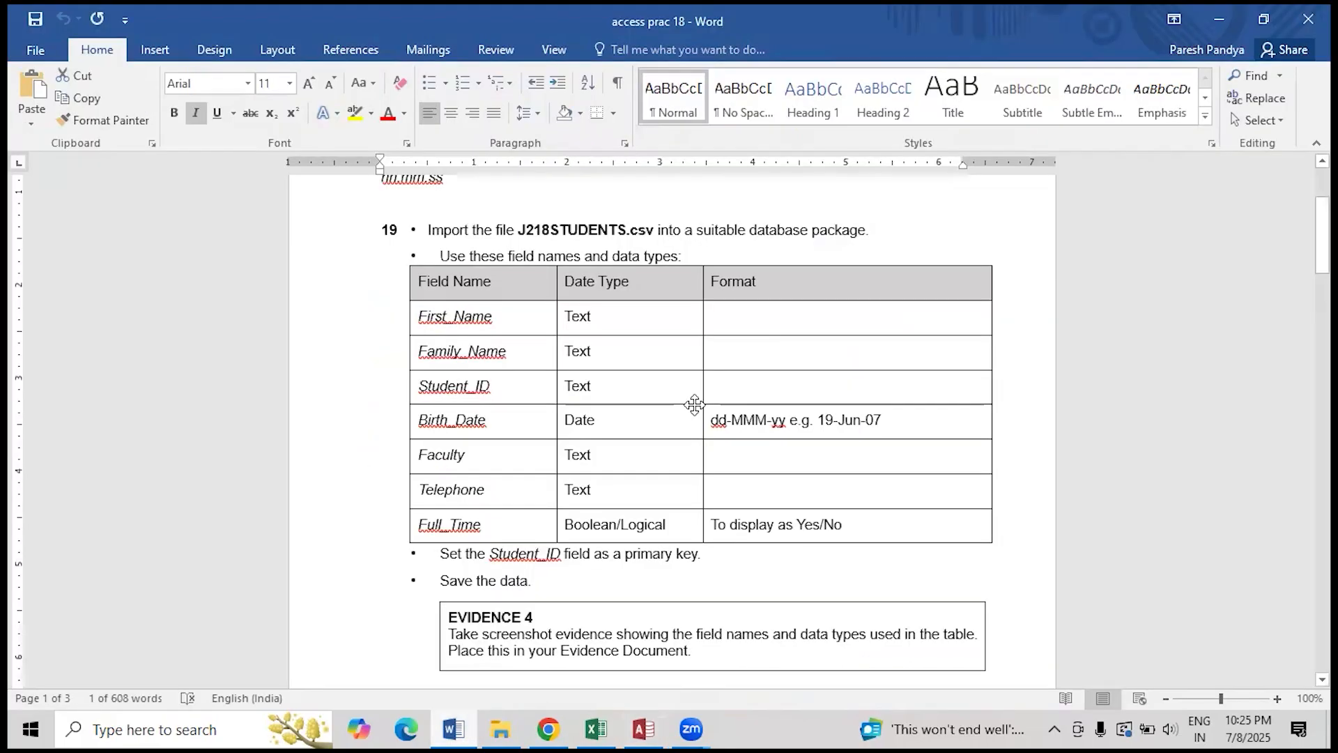
scroll(694, 404, down, 2)
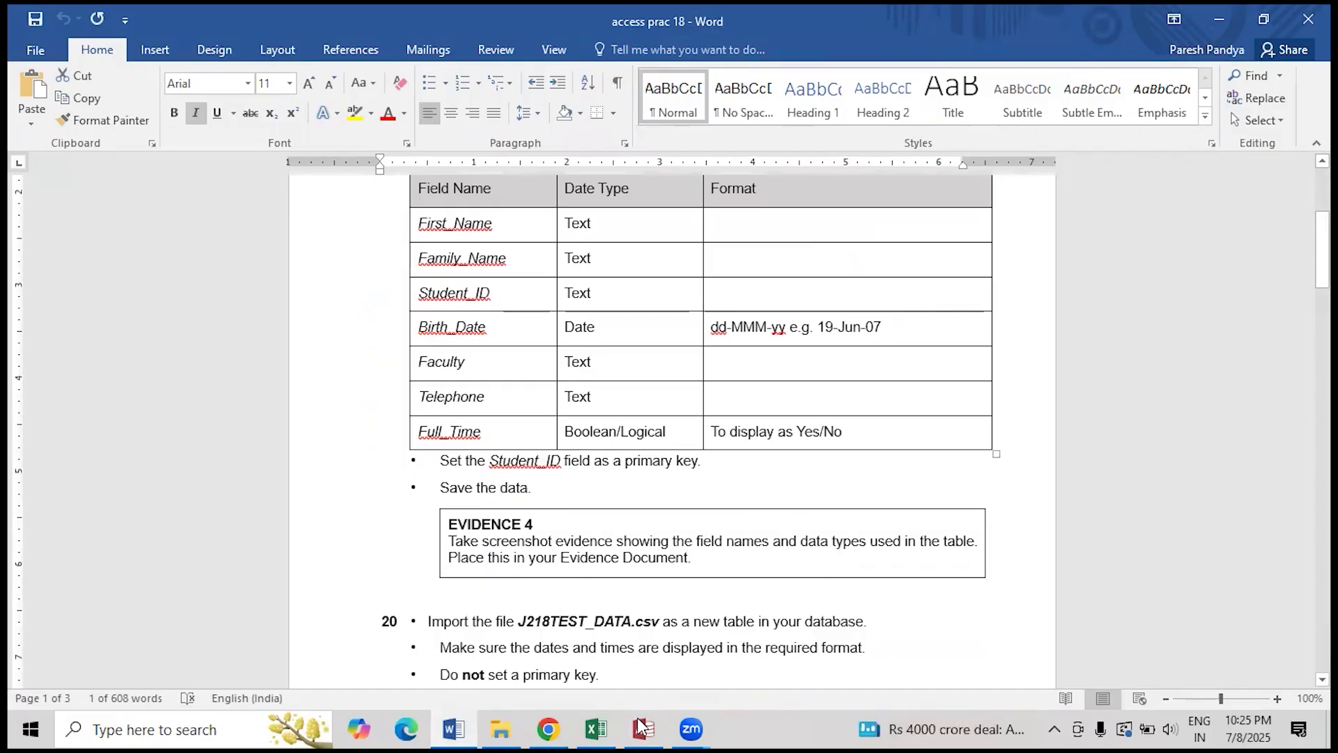
mouse_move(554, 728)
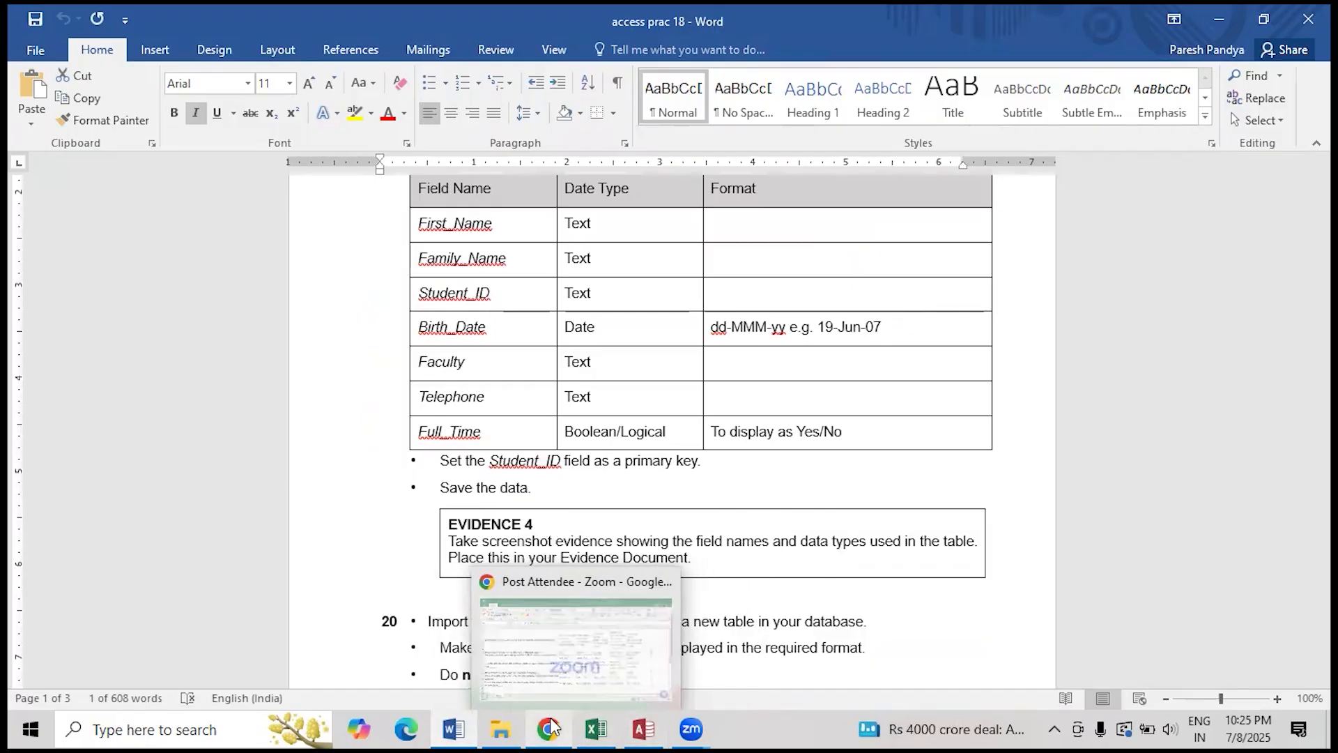
mouse_move(640, 727)
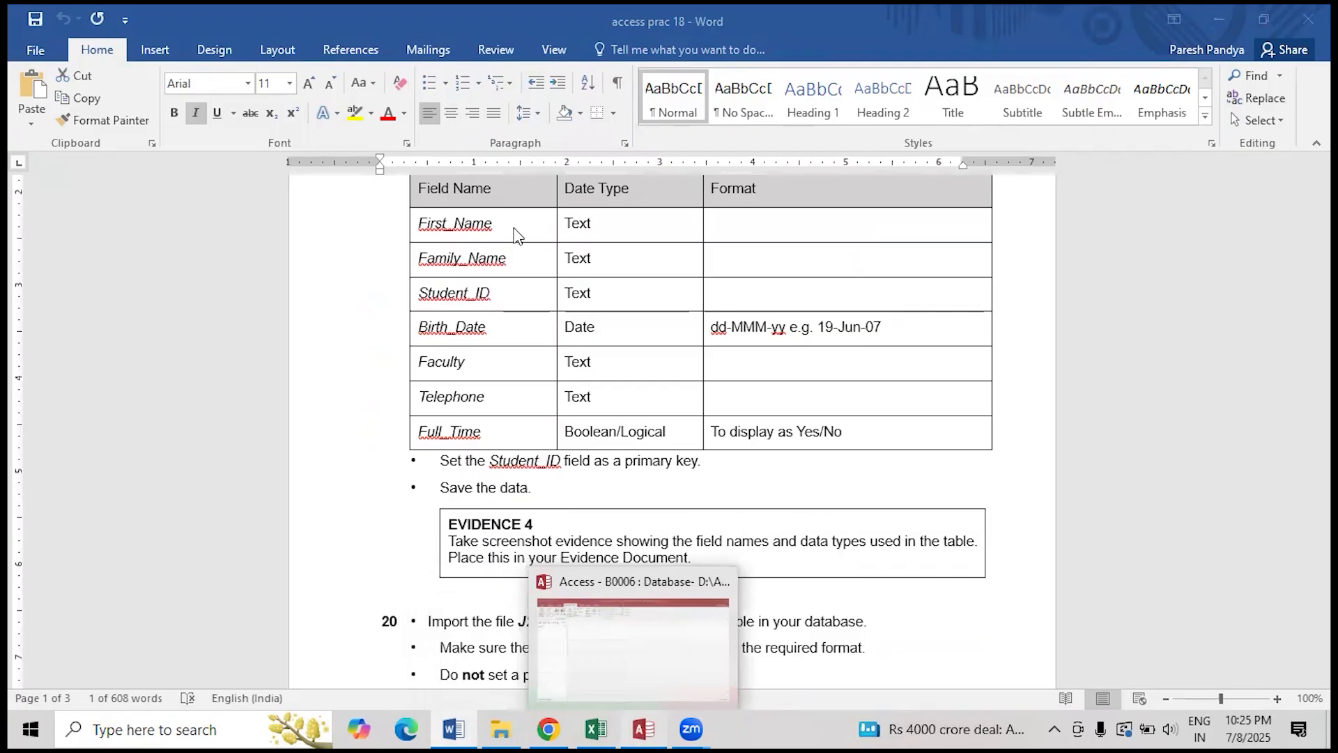
key(alt+Tab)
- Choose Student_ID as the primary key and finish the import into the table J218STUDENTS without saving the import steps
click(877, 562)
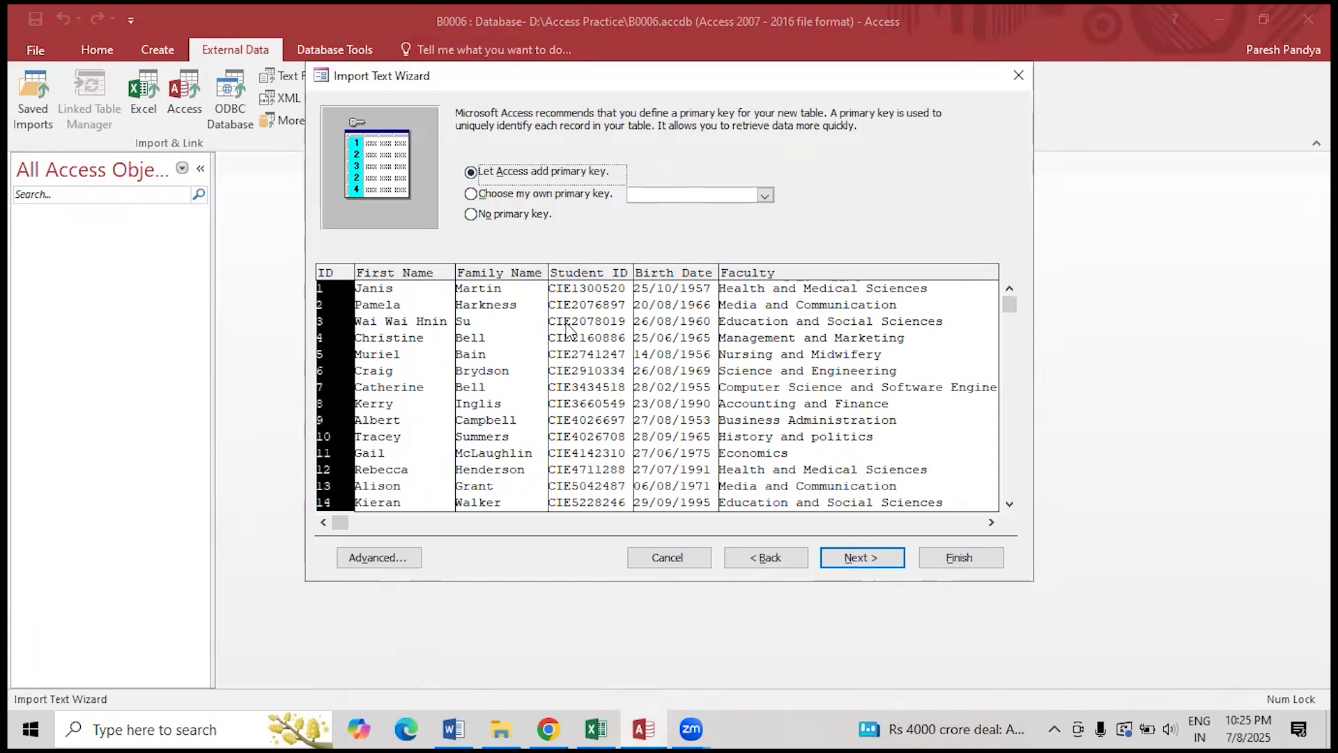
click(552, 195)
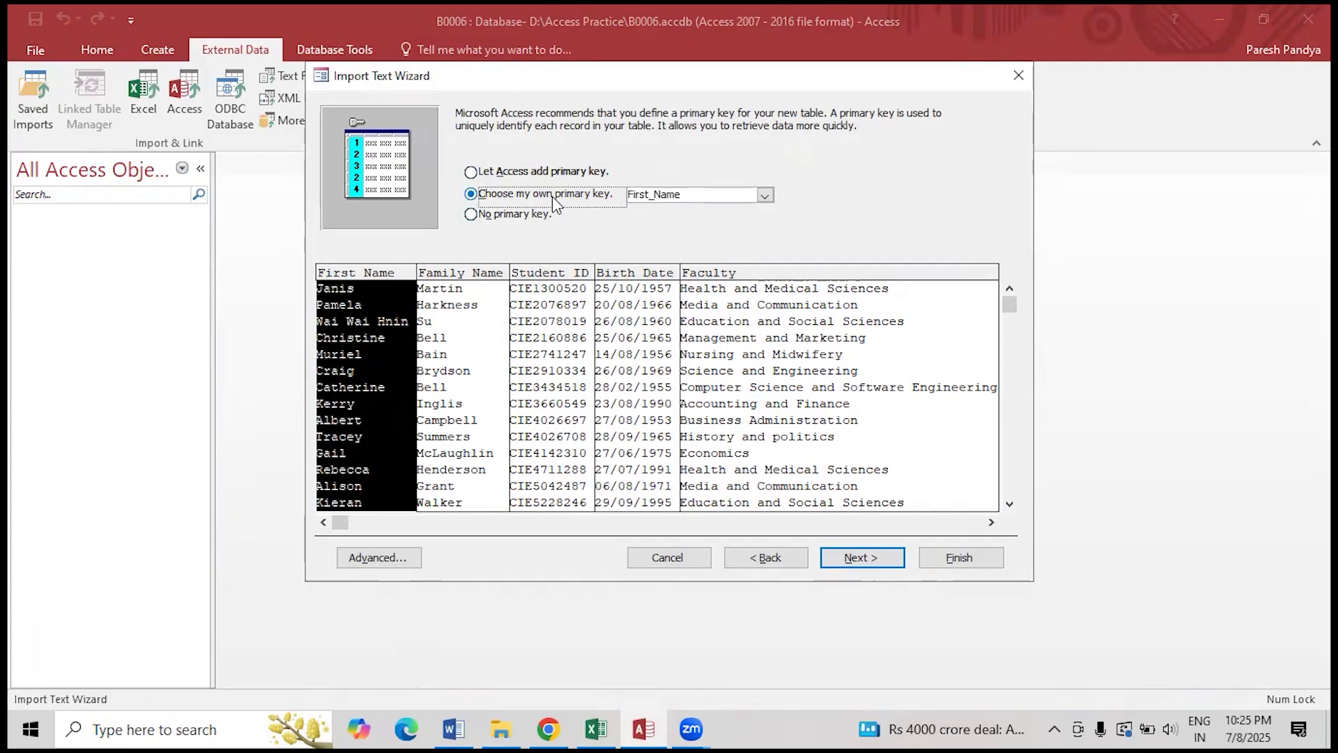
click(763, 195)
click(699, 240)
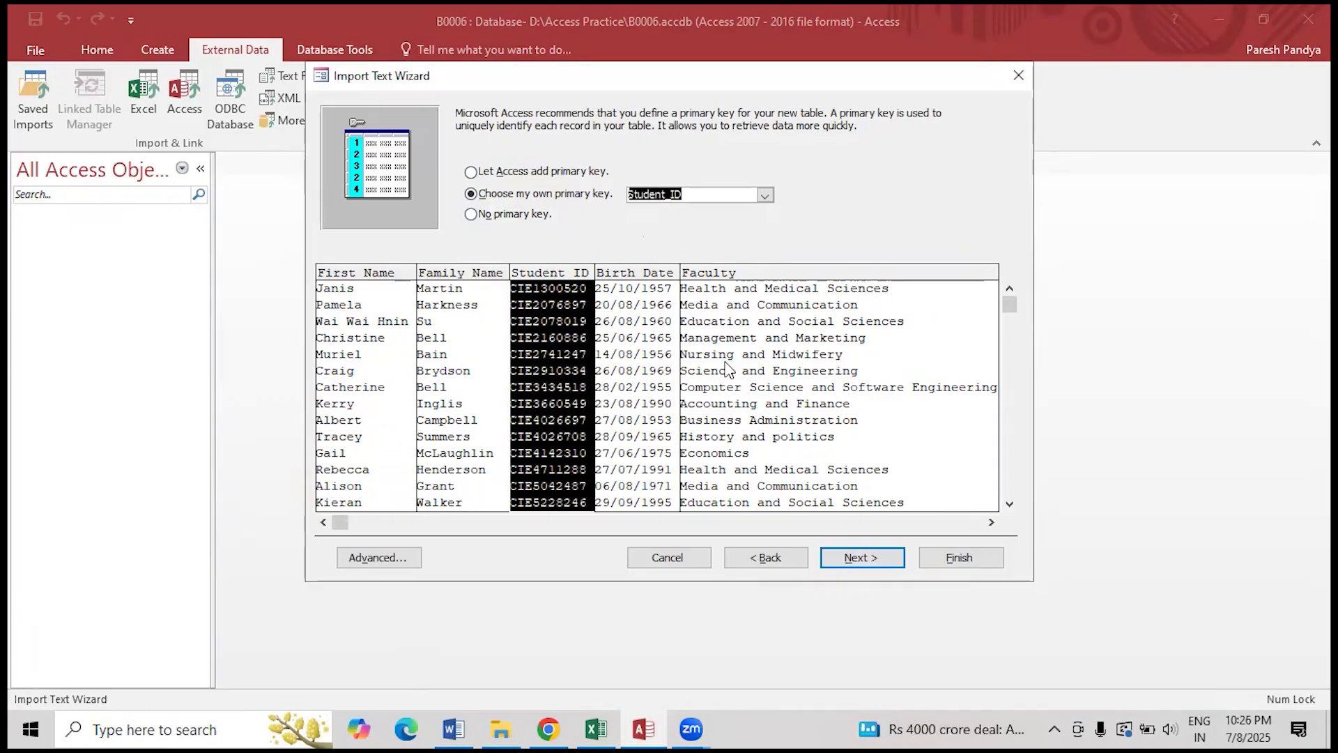
click(876, 551)
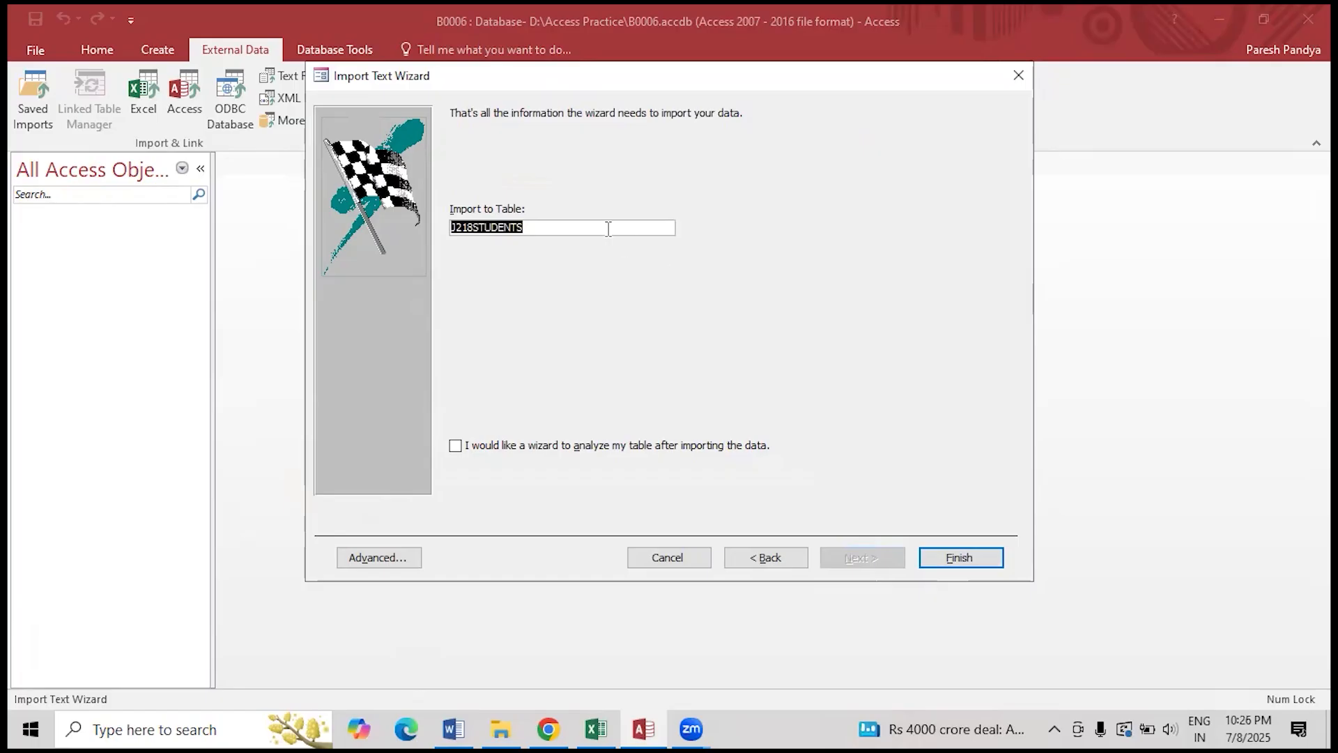
click(946, 557)
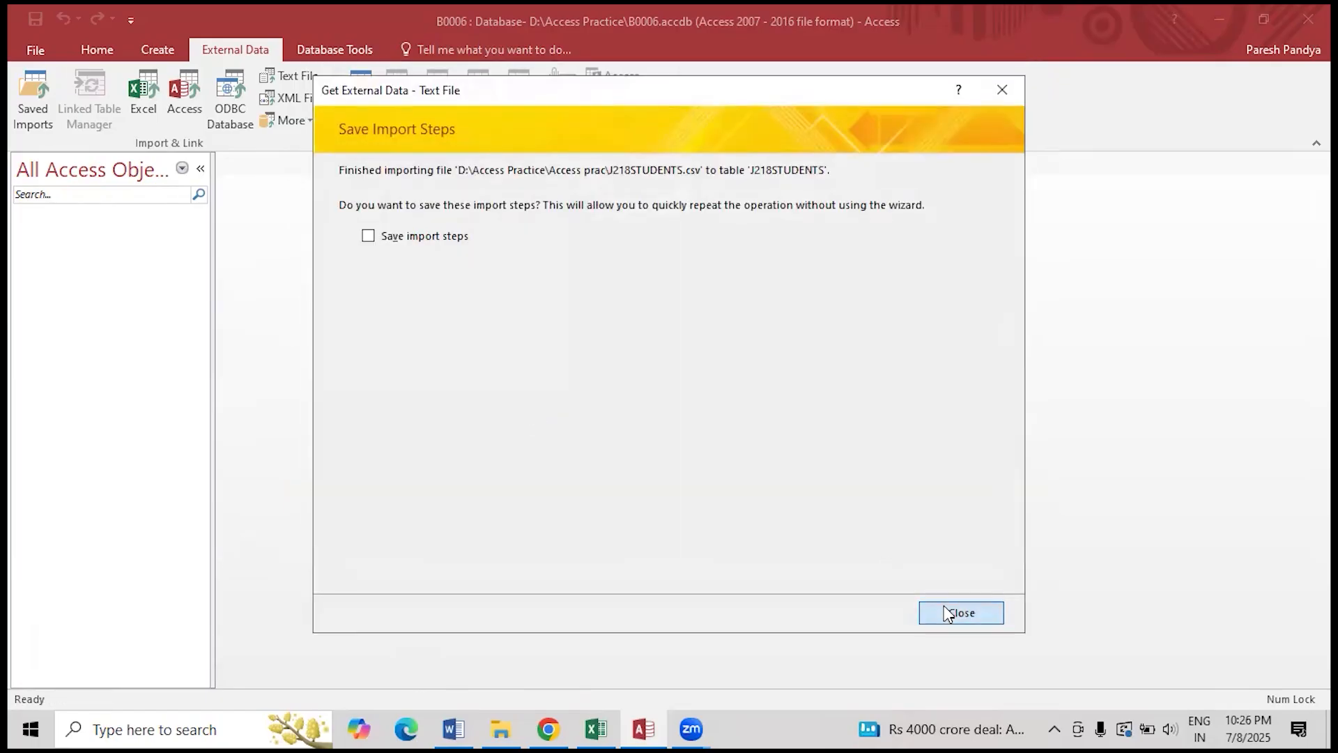
click(946, 611)
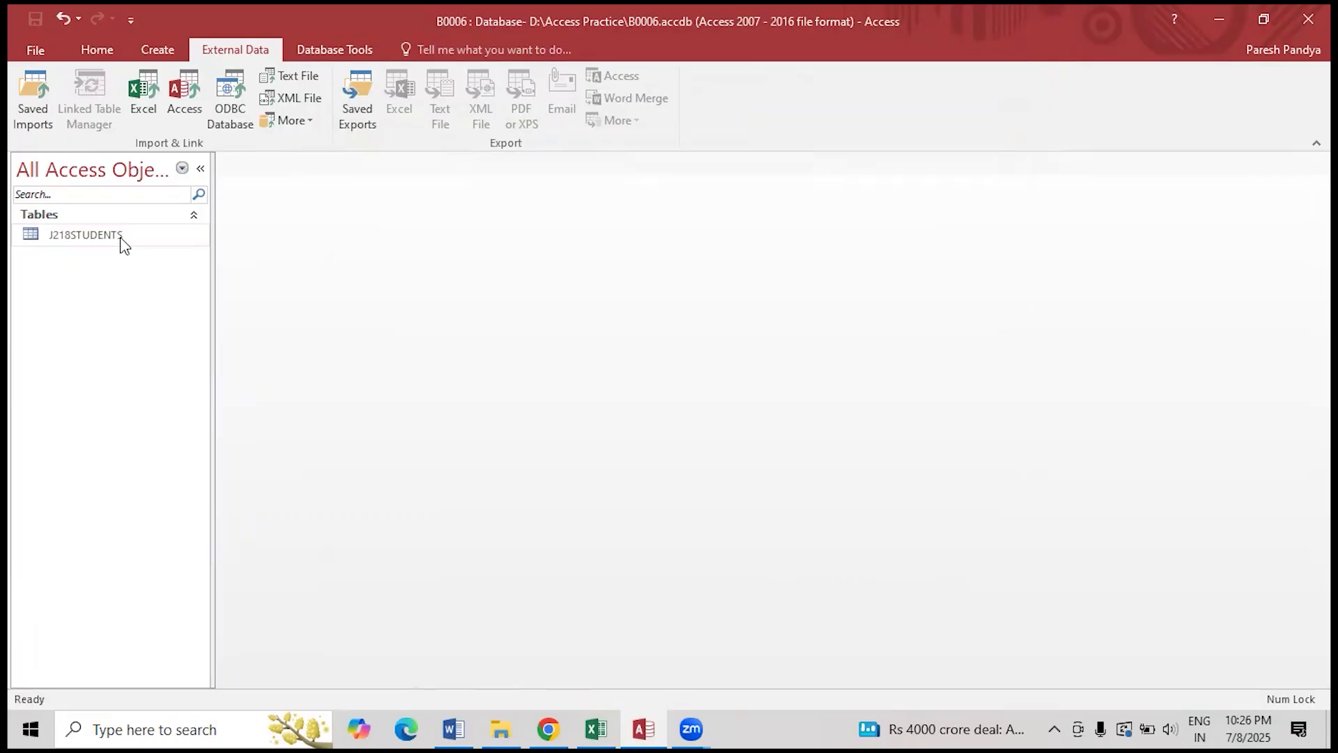
- Open the J218STUDENTS table in Design View and select the Birth_Date field
right_click(77, 237)
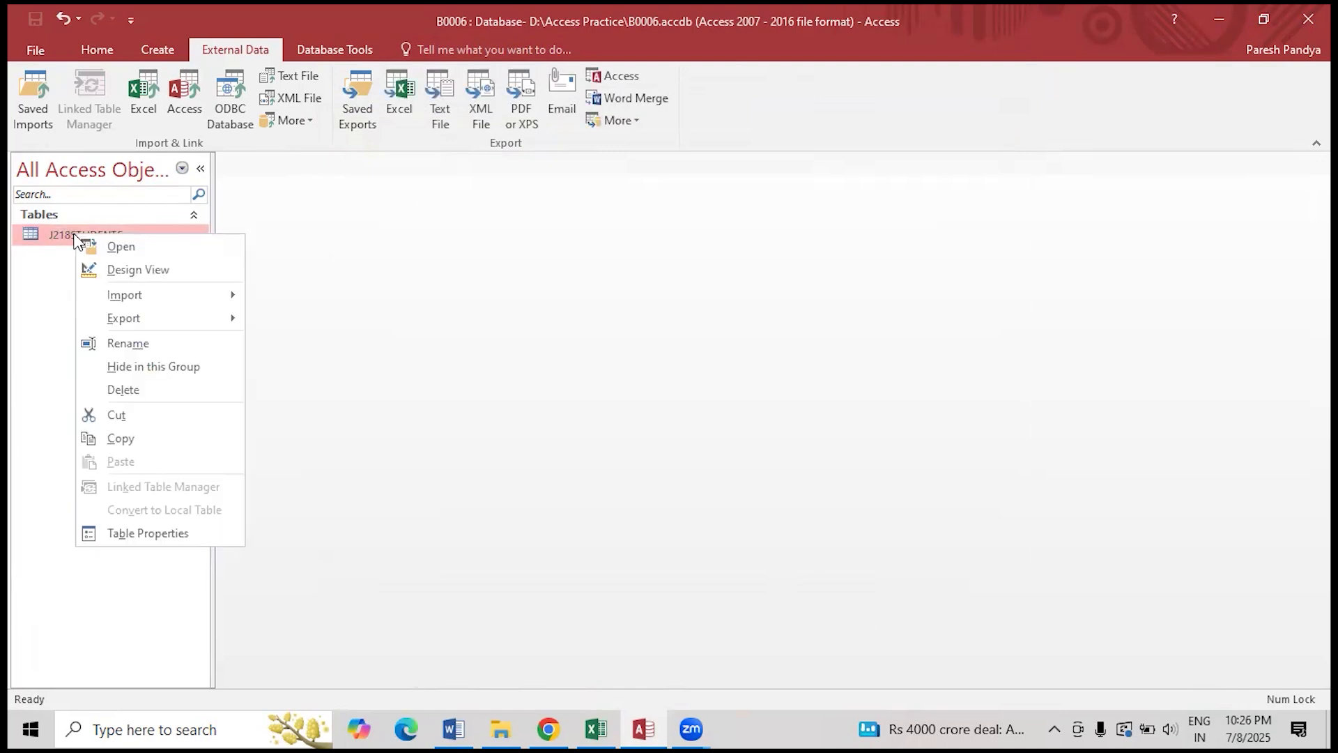
click(145, 269)
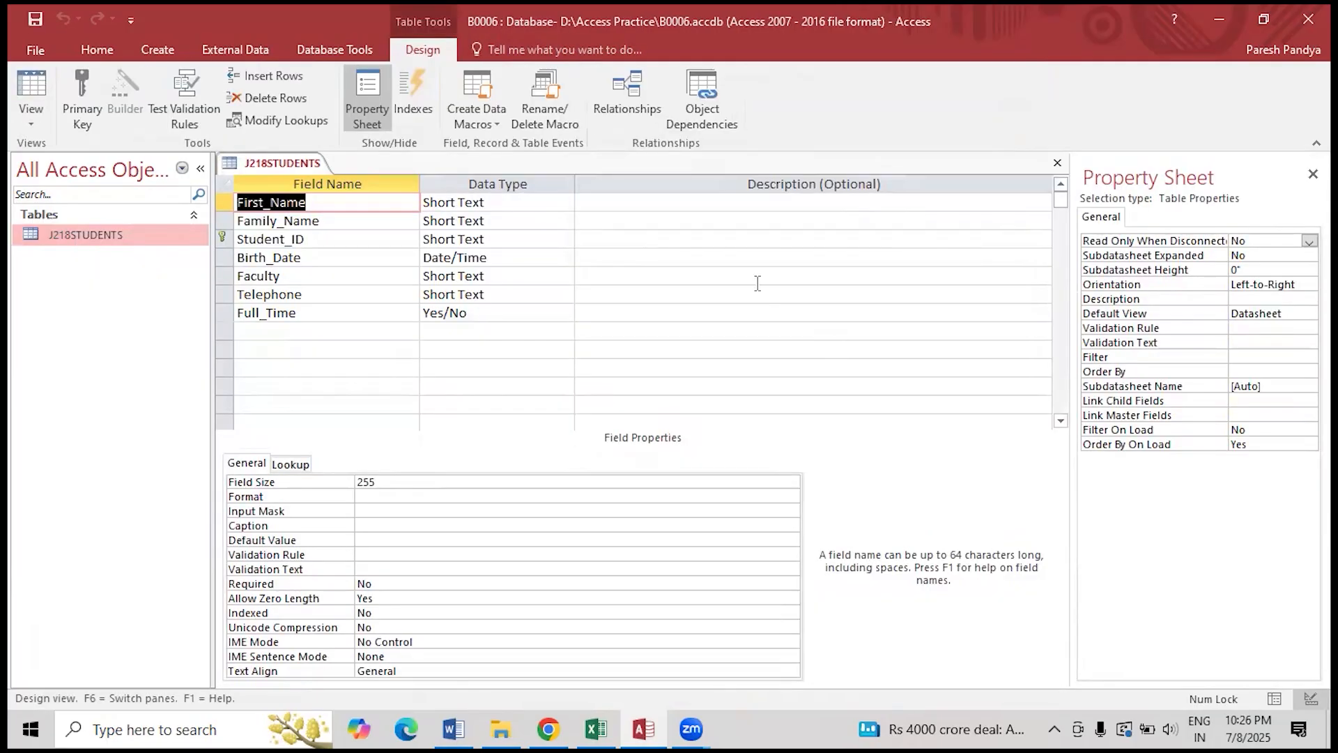
click(498, 261)
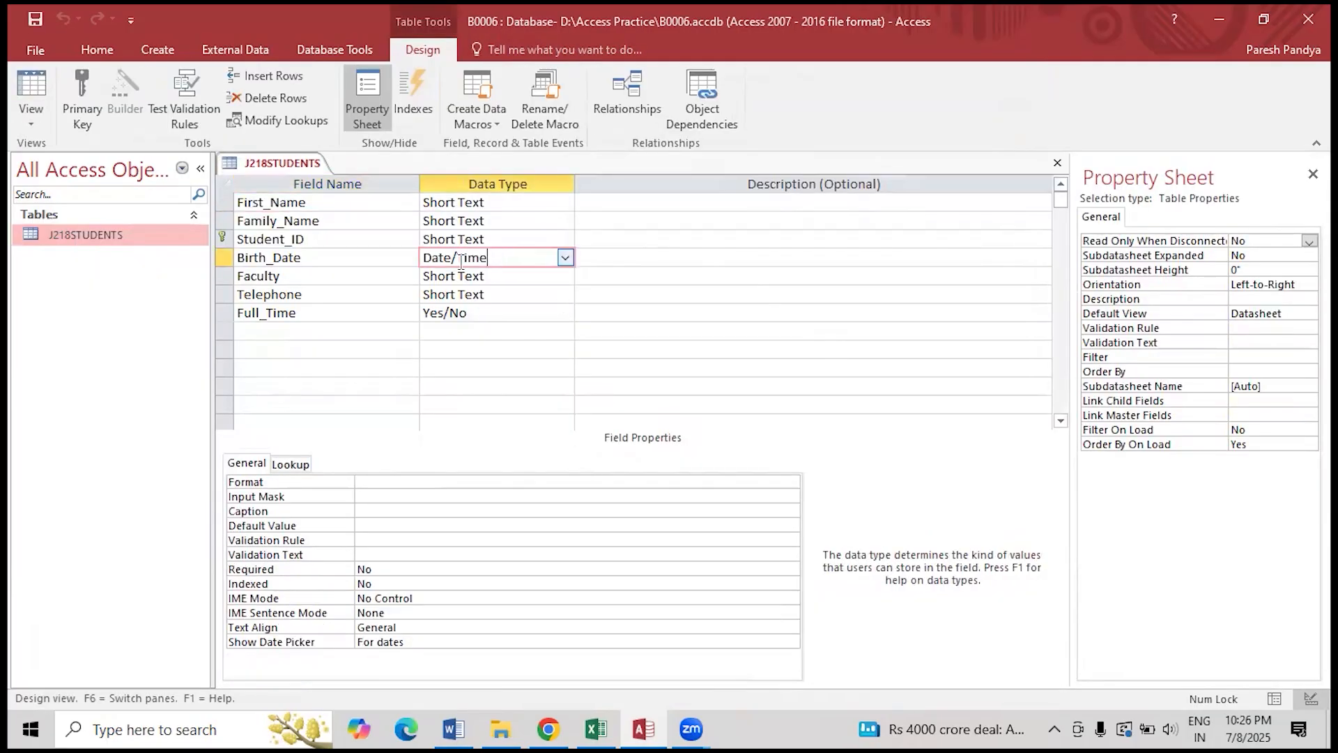
- Check in the Word task document which date format Birth_Date requires, and return to the table design in Access
click(456, 728)
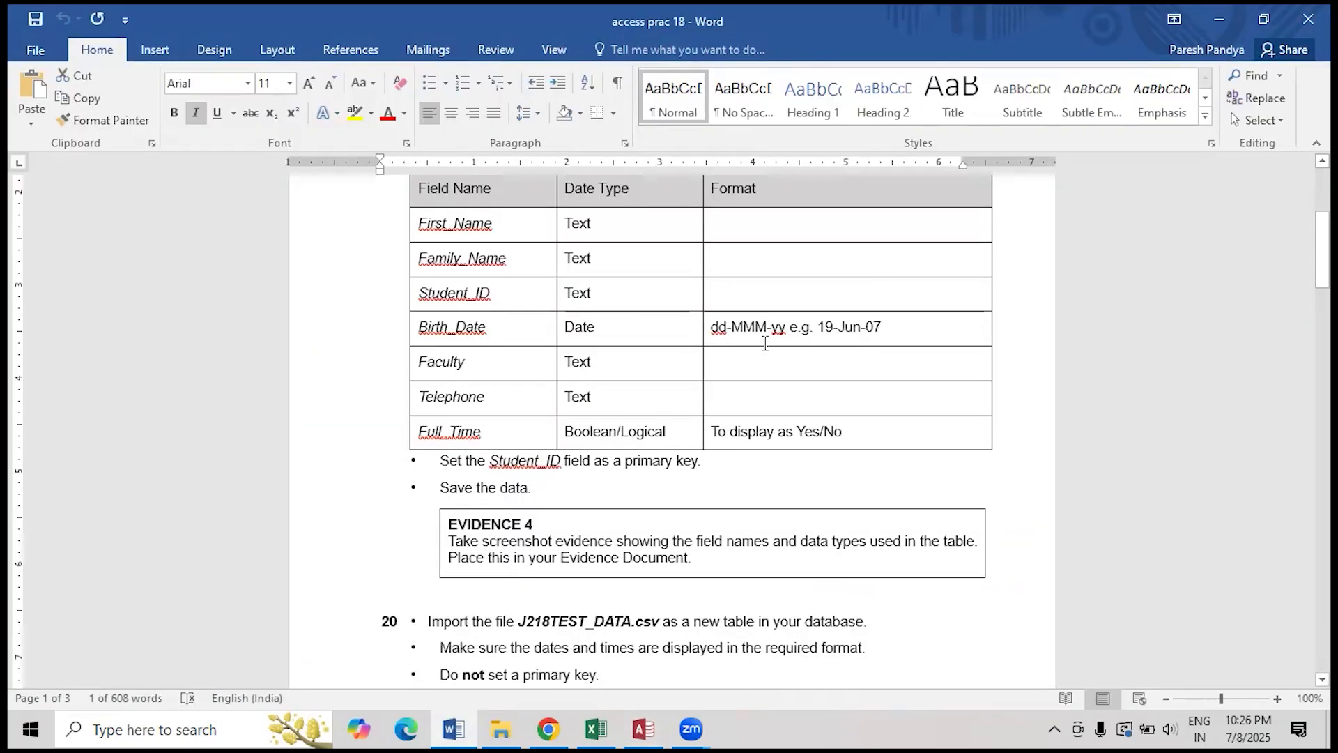
drag(815, 326, 890, 324)
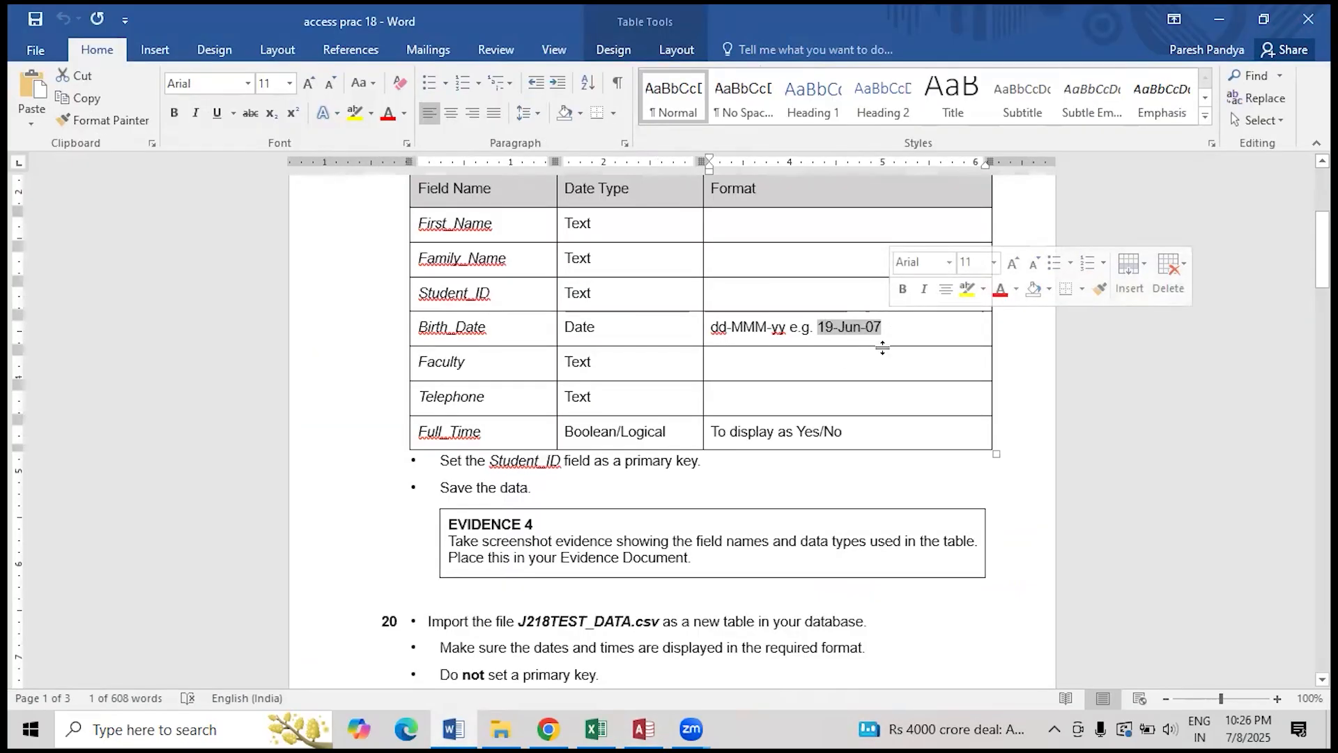
click(644, 728)
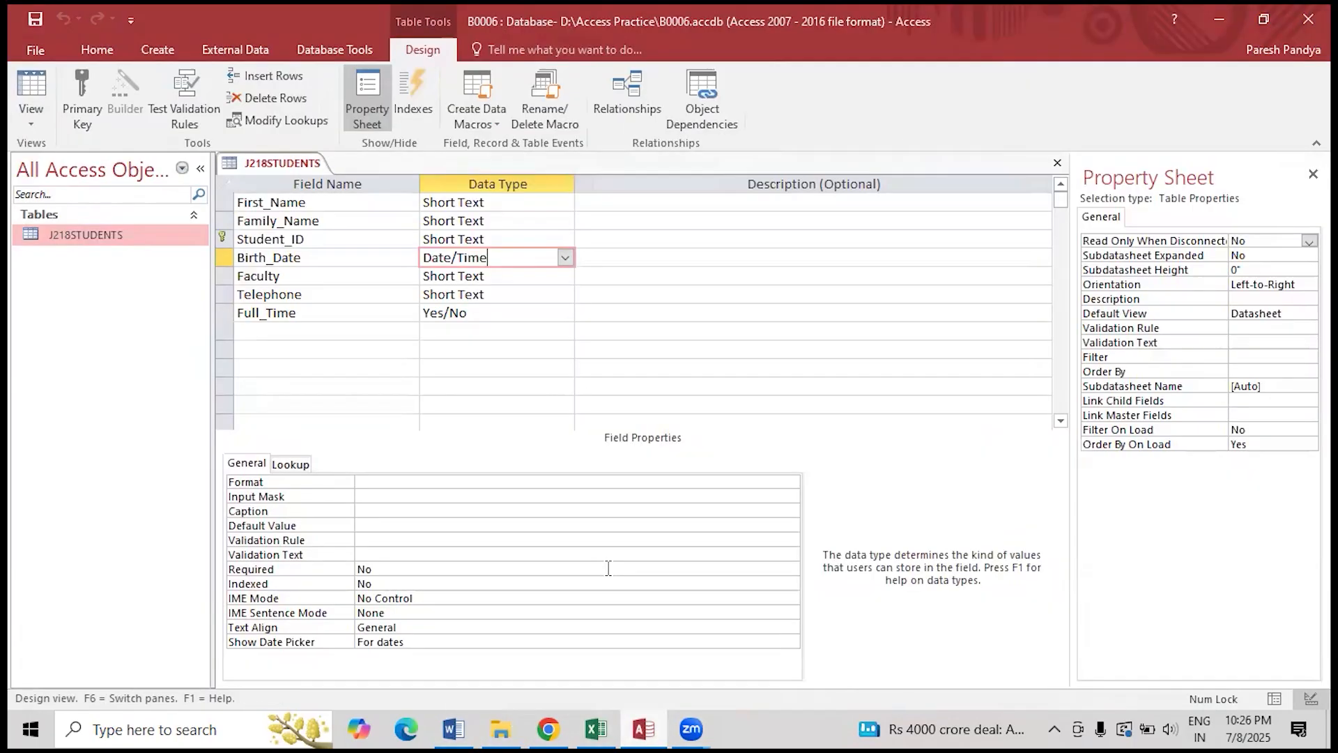
- Set the Birth_Date field's format to Medium Date
click(405, 492)
click(488, 482)
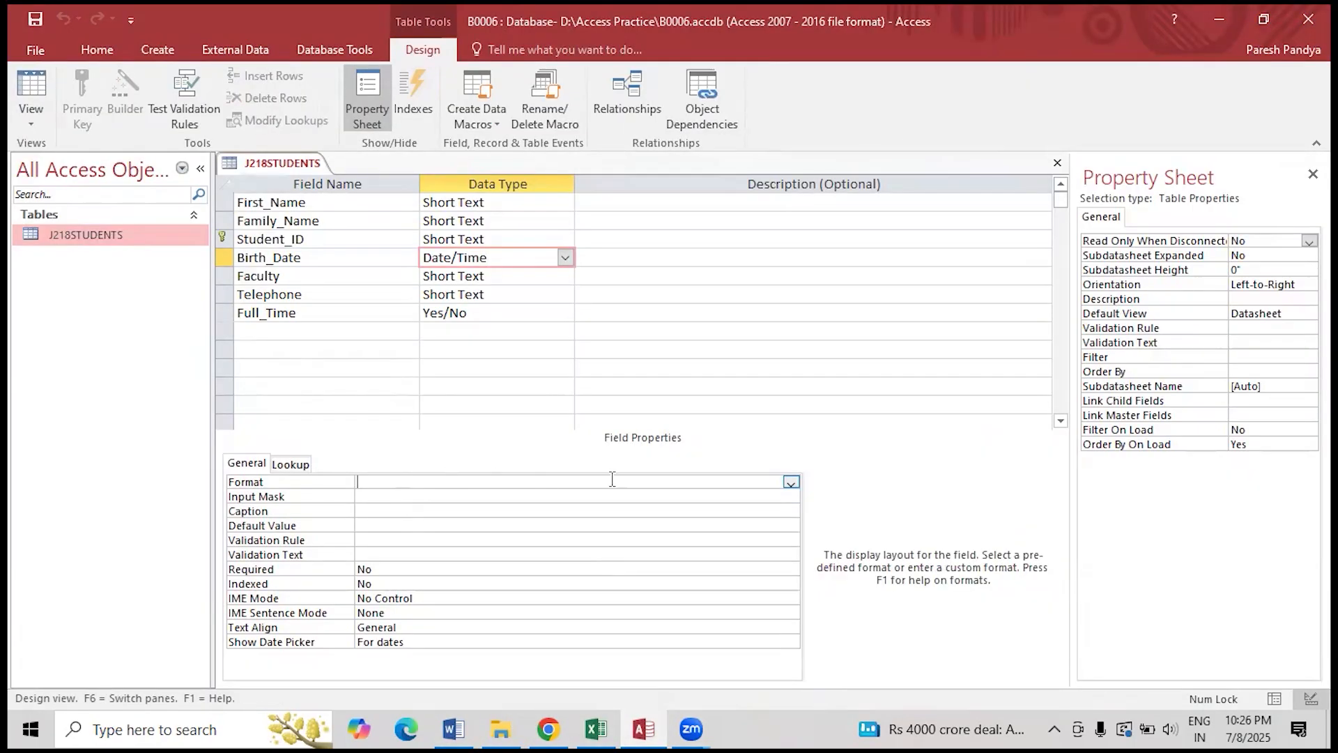
click(791, 483)
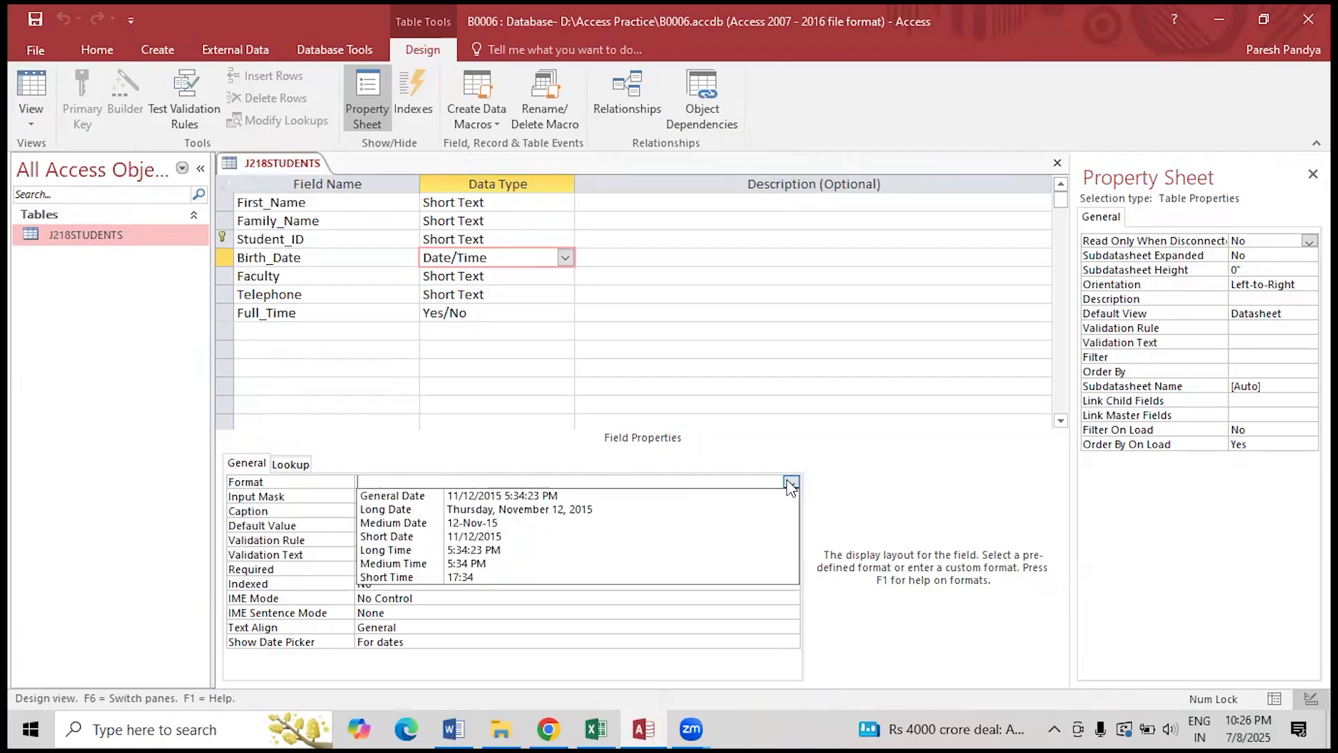
click(495, 531)
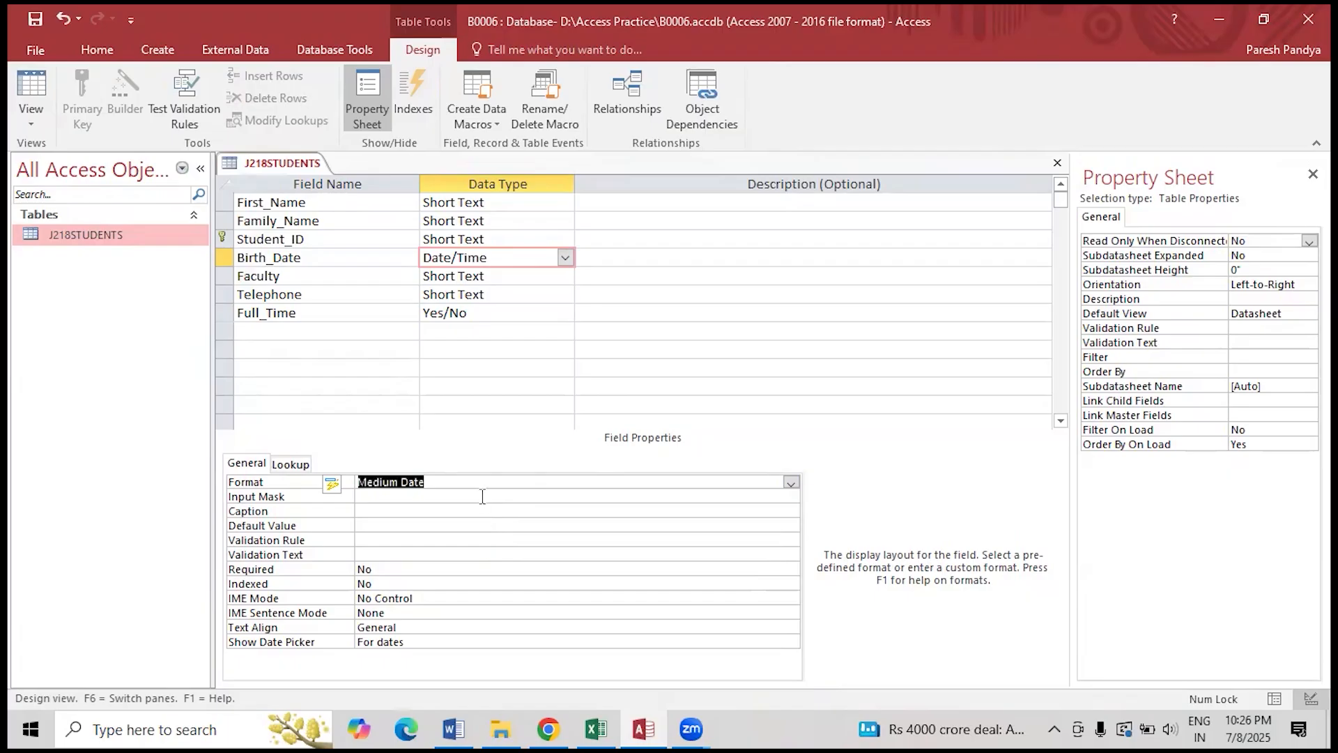
- Set the Full_Time field's format to Yes/No, save the table design and display the records in Datasheet View
click(460, 311)
click(357, 481)
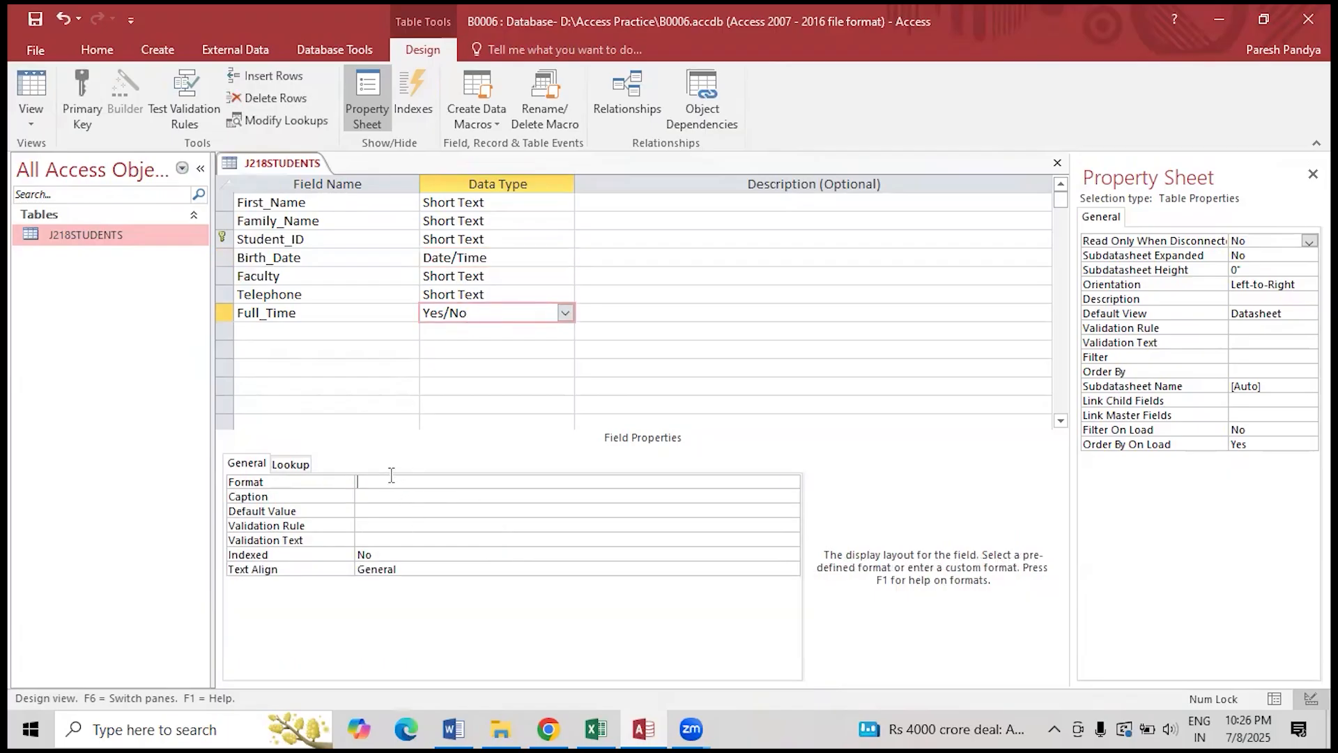
click(791, 482)
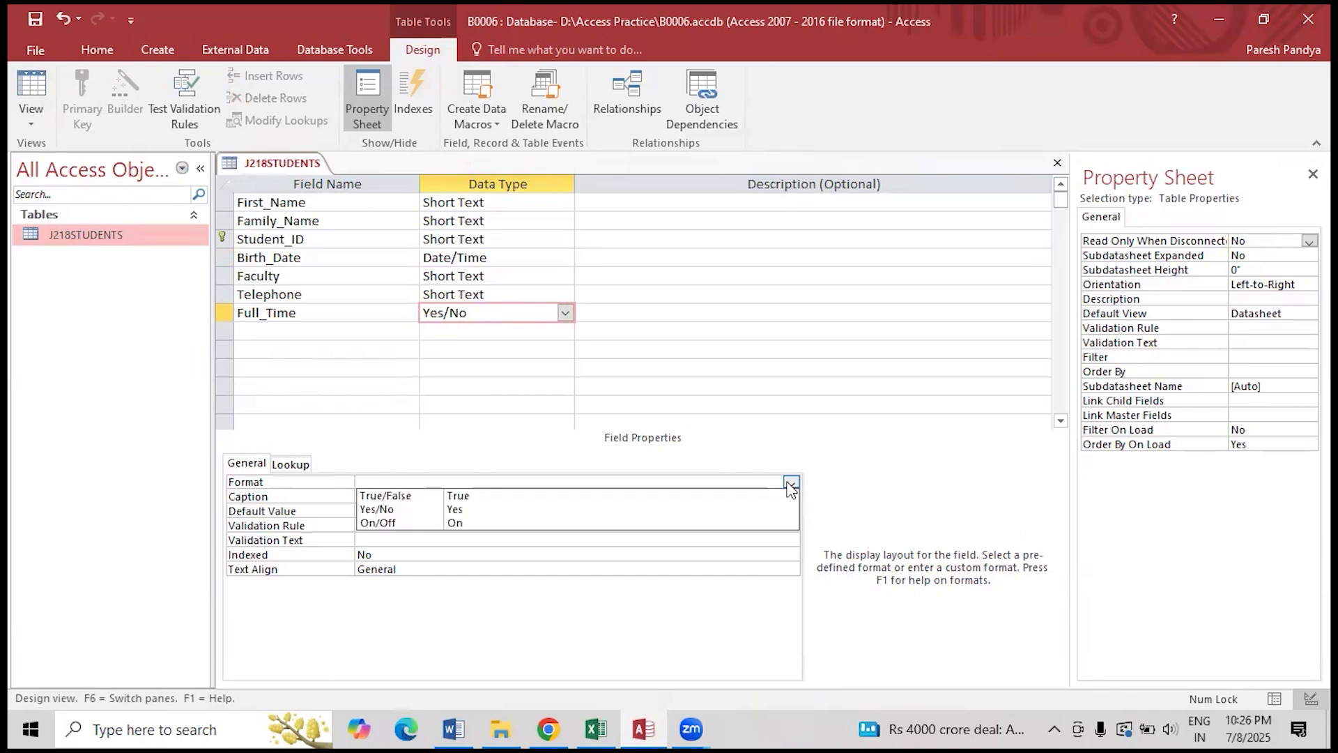
click(499, 512)
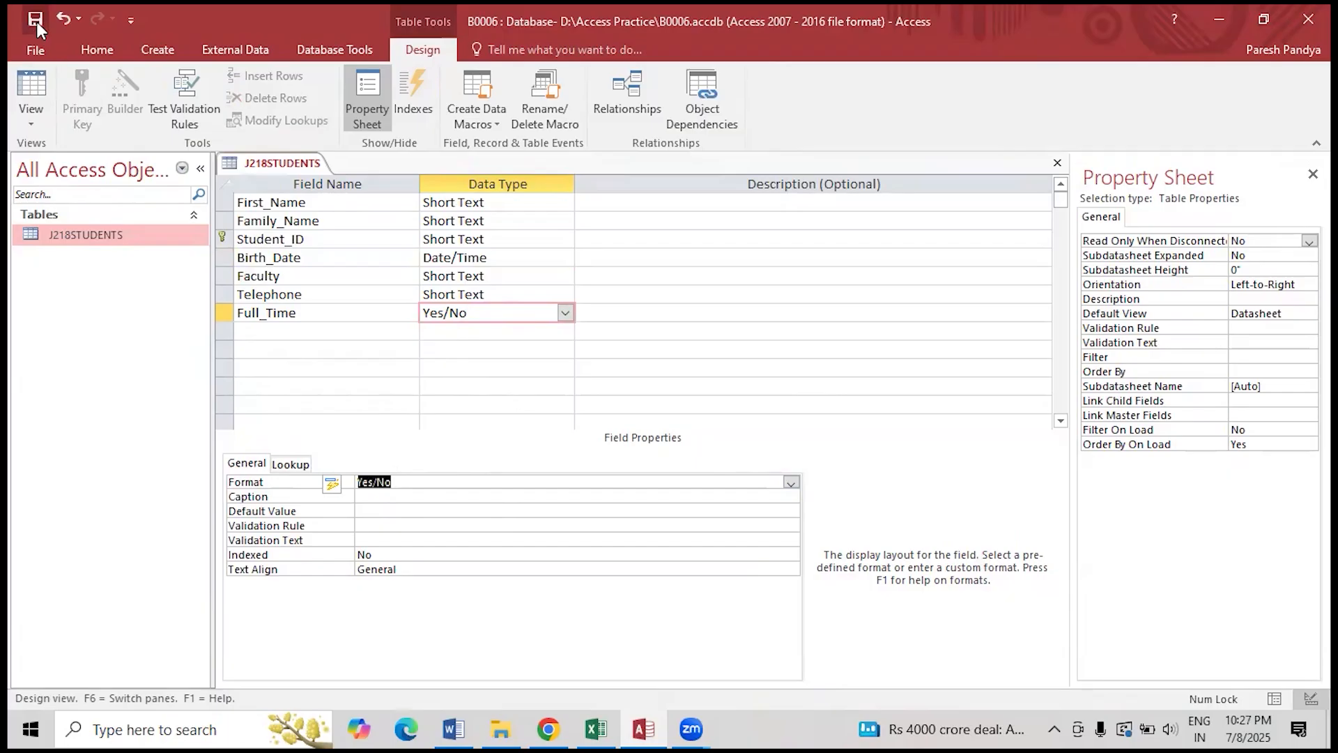
click(25, 82)
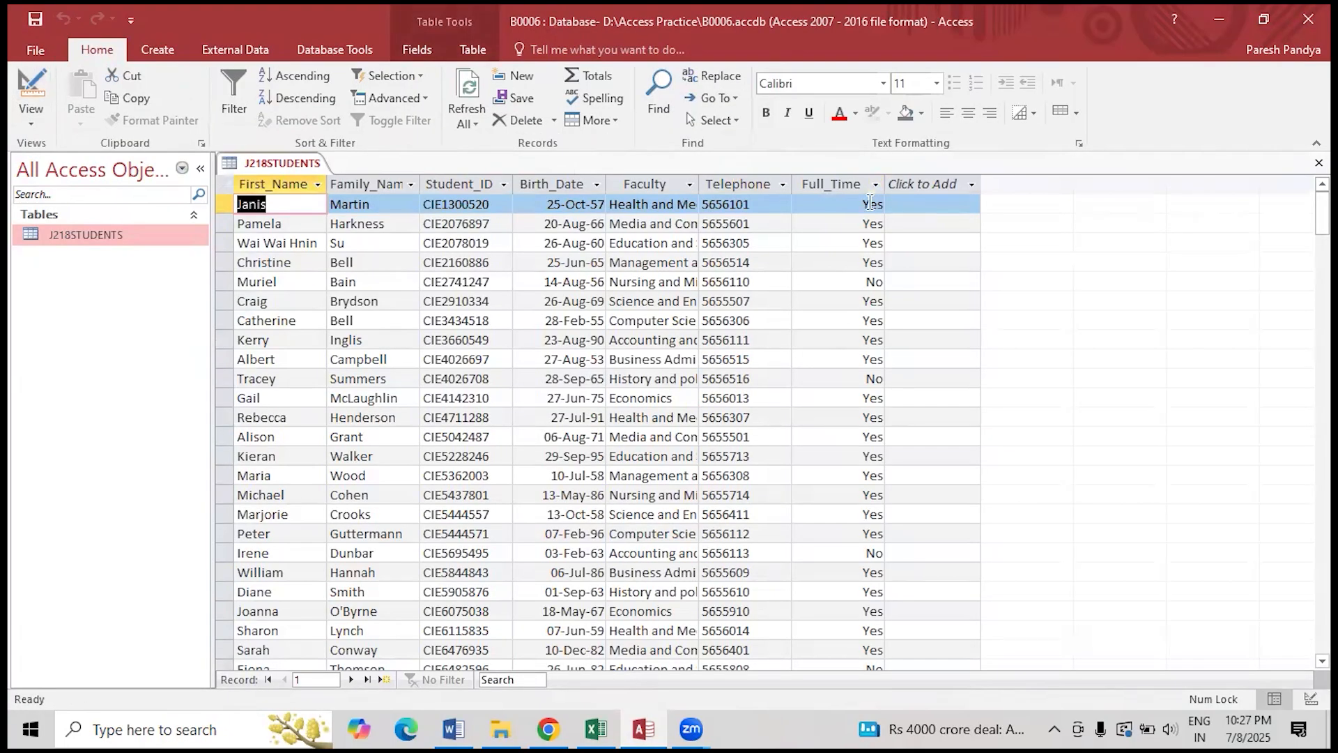
- Return to Design View, change the Full_Time format to True/False, save the table and display its records in Datasheet View
click(30, 87)
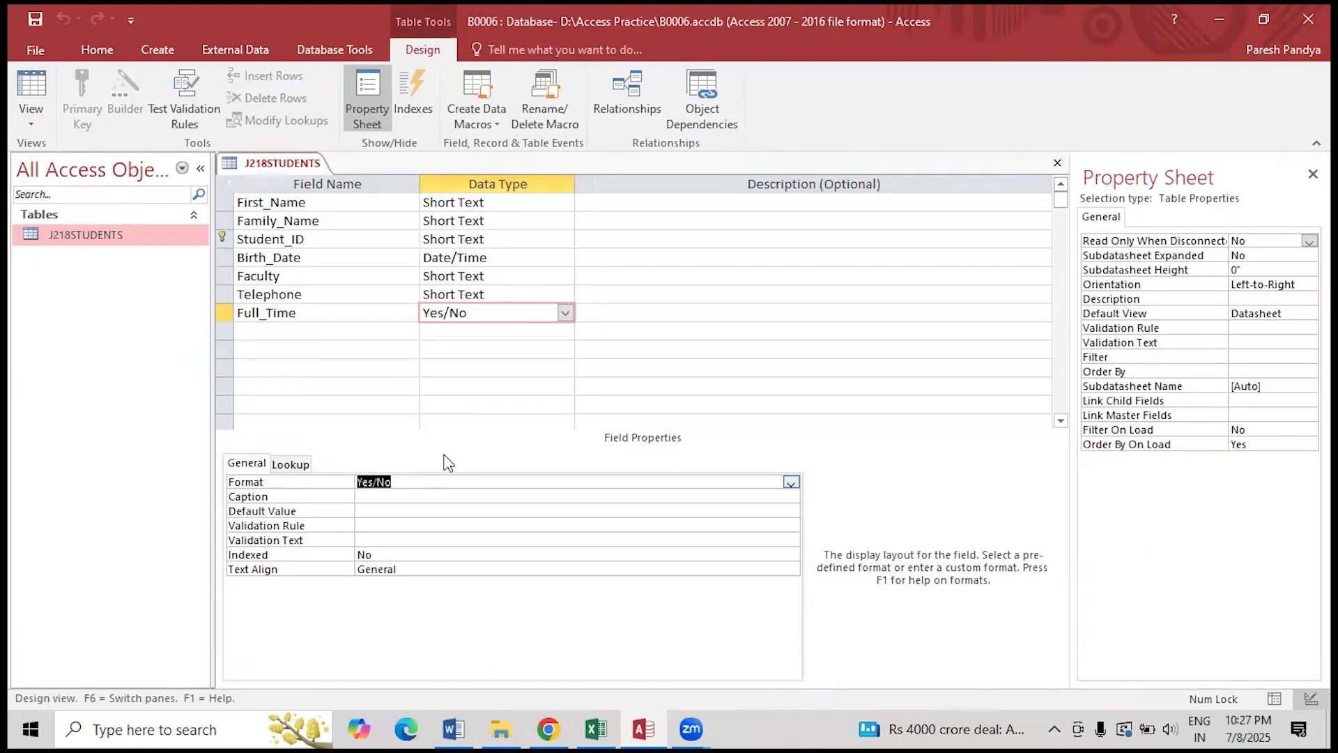
click(792, 483)
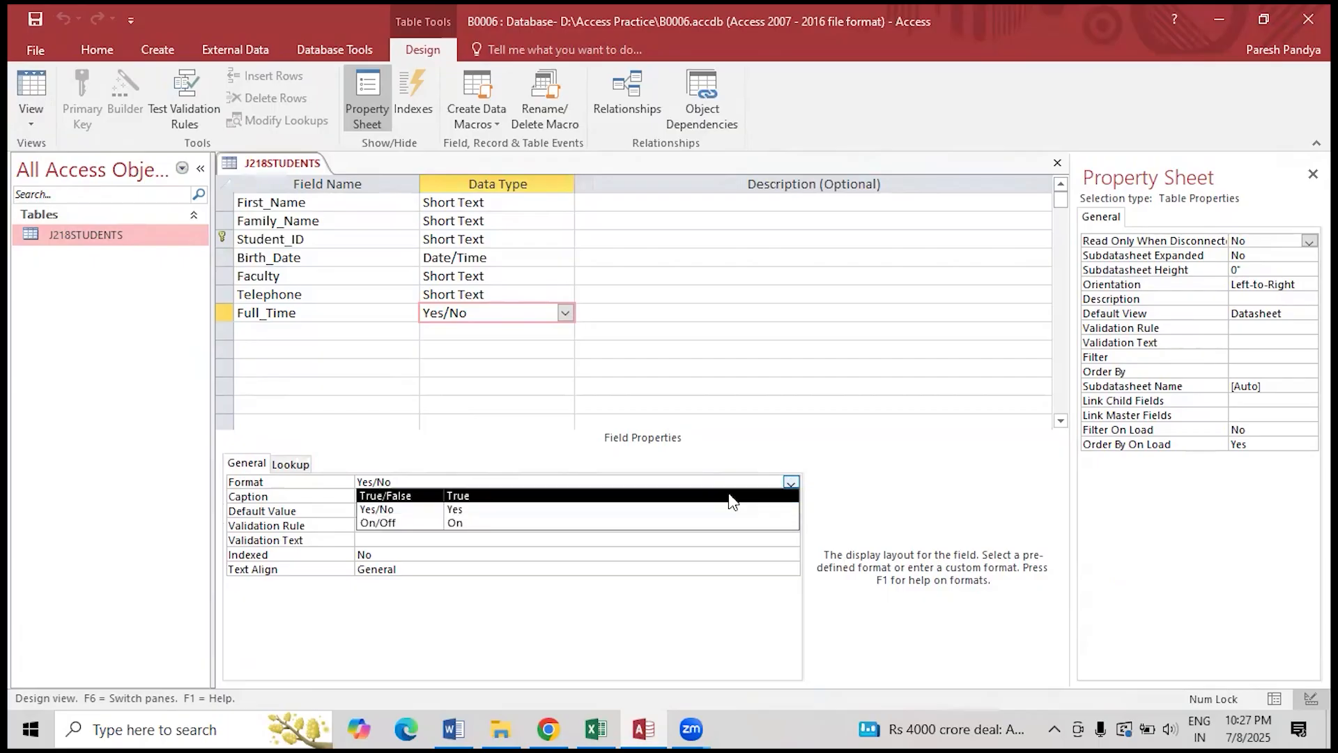
click(481, 496)
click(33, 23)
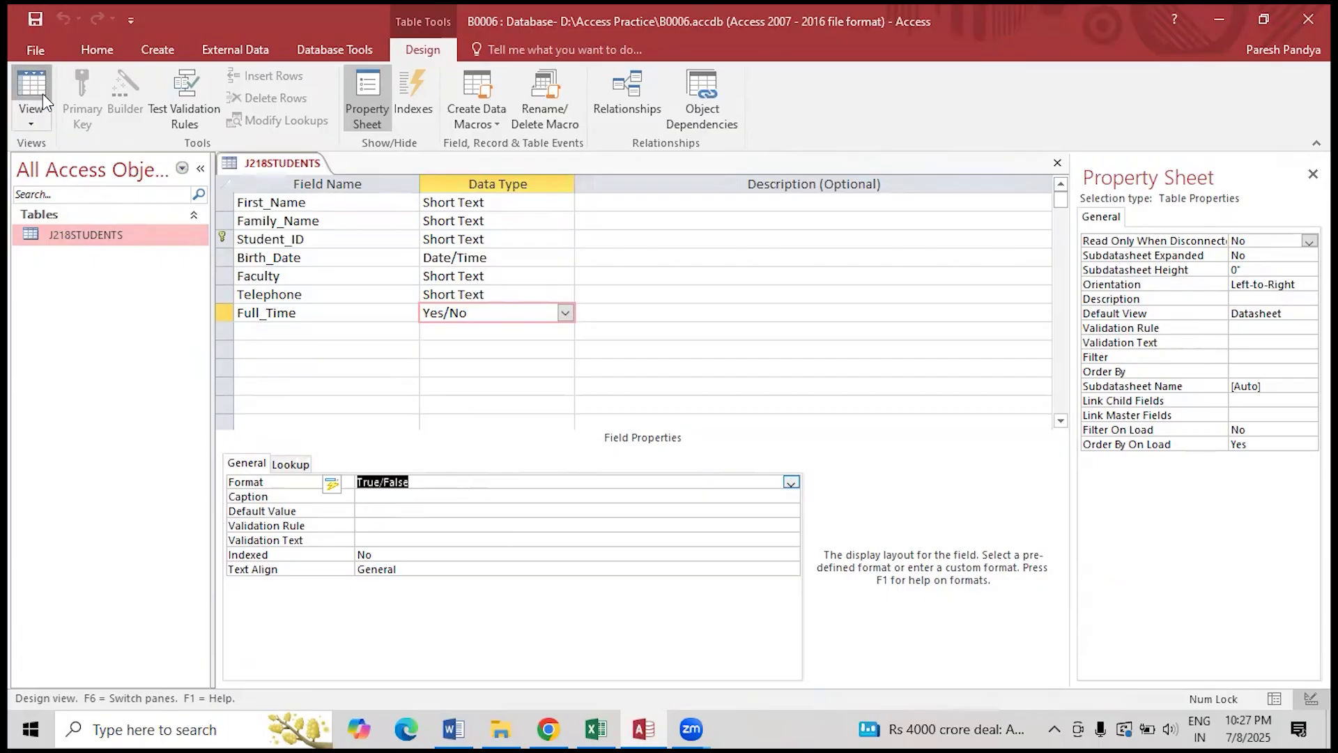
click(43, 93)
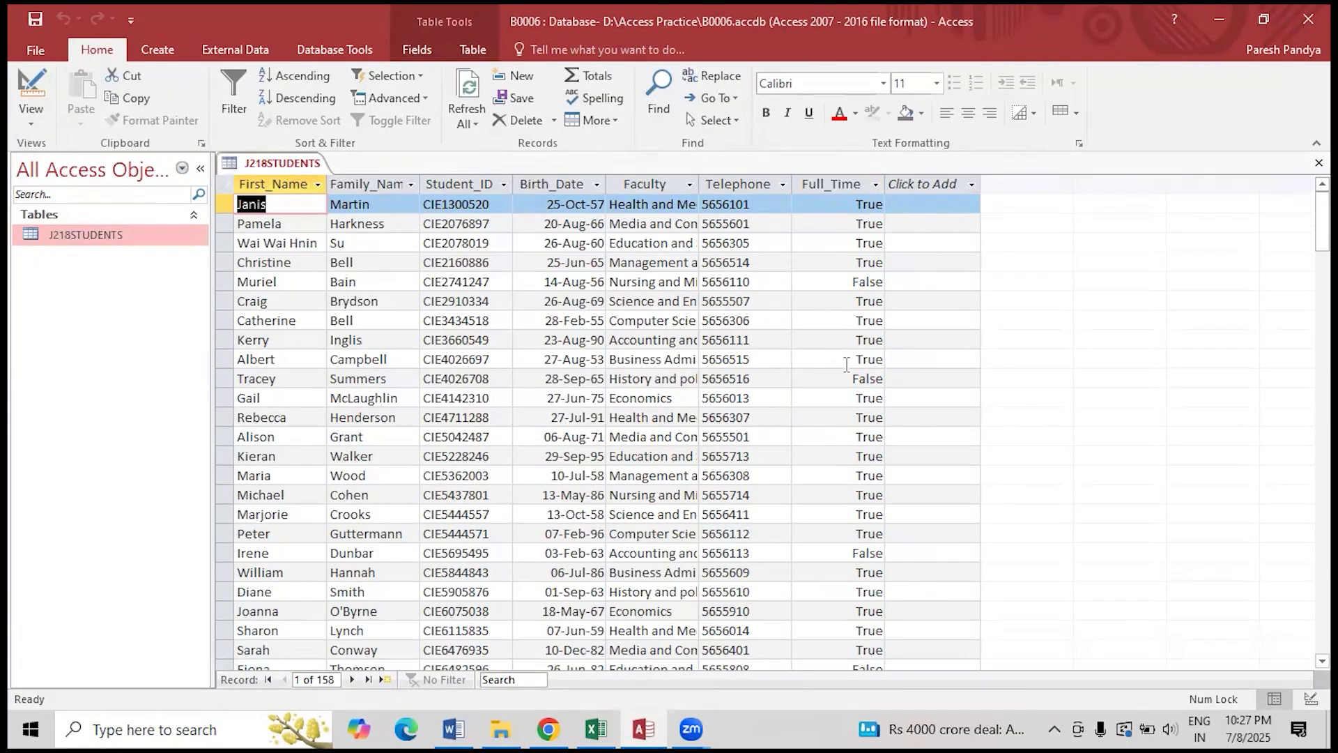
- In Design View, set the Full_Time field's lookup display control to Combo Box, and show the Birth_Date field's general properties
click(28, 82)
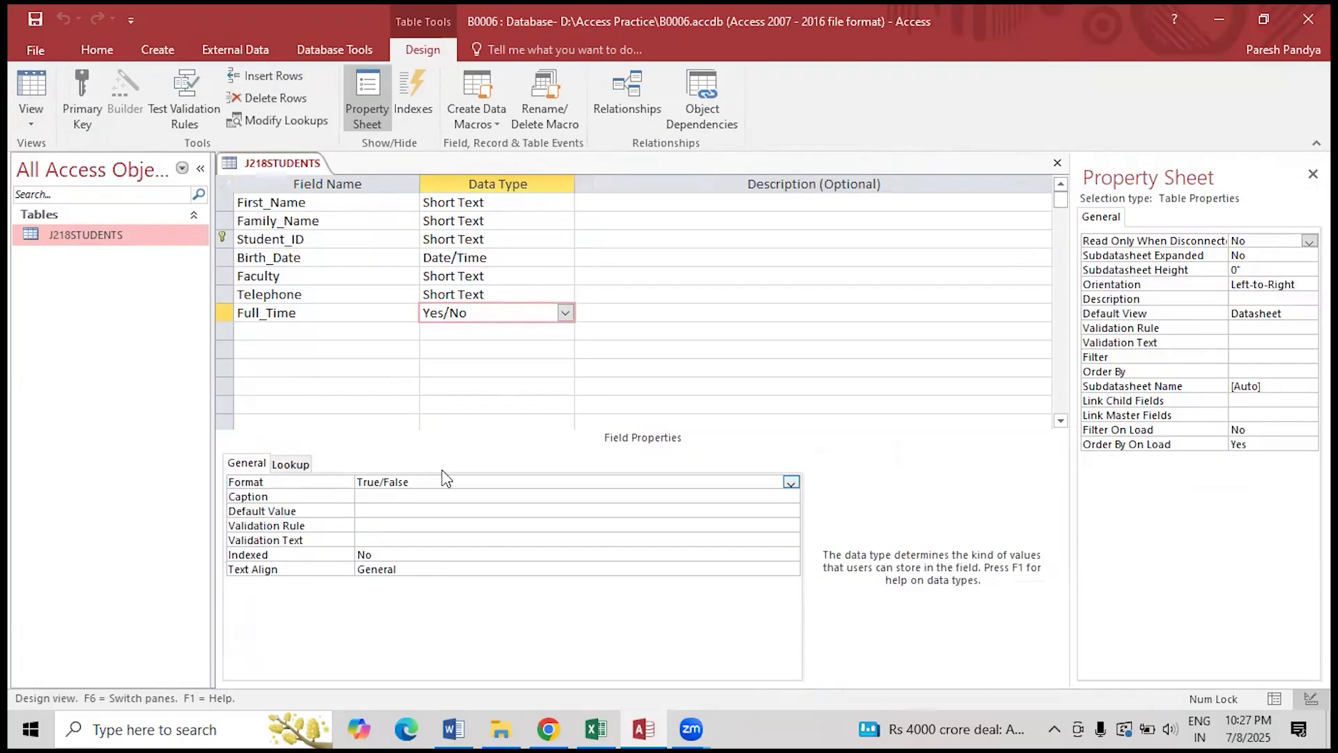
click(399, 482)
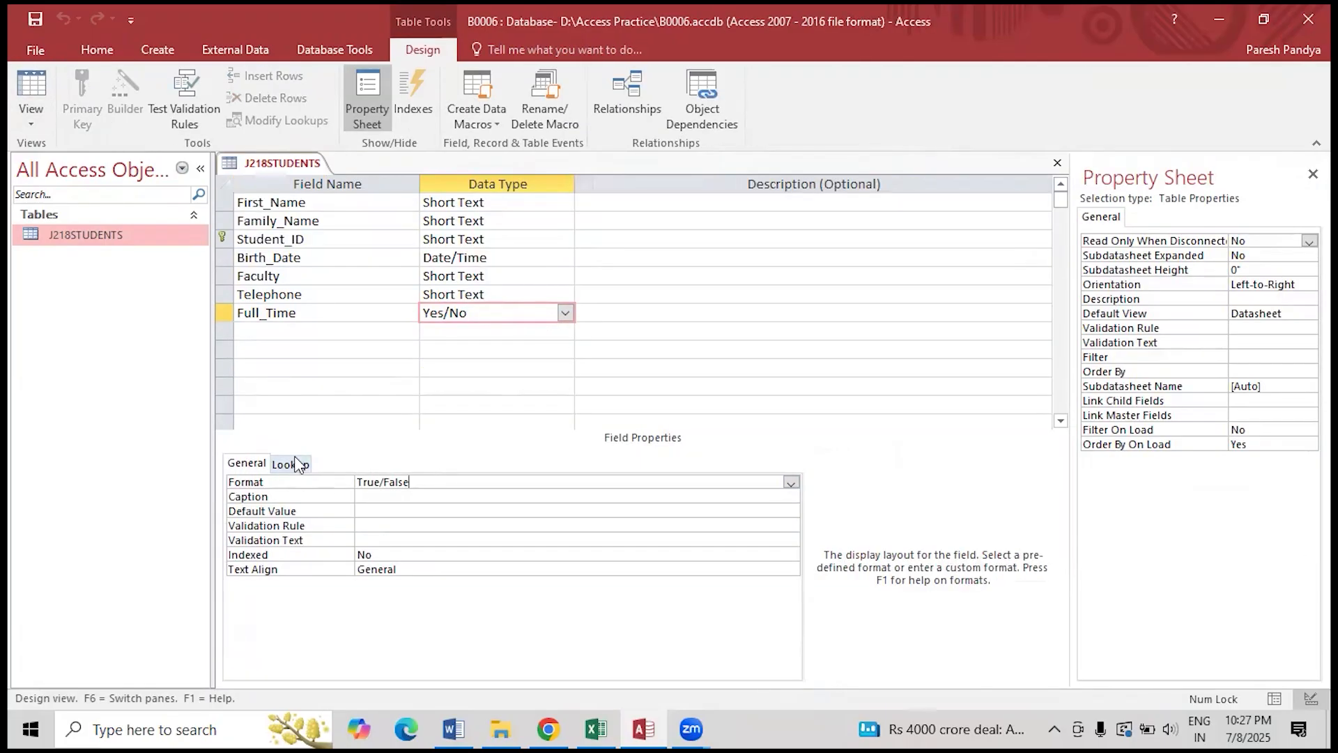
click(290, 463)
click(430, 479)
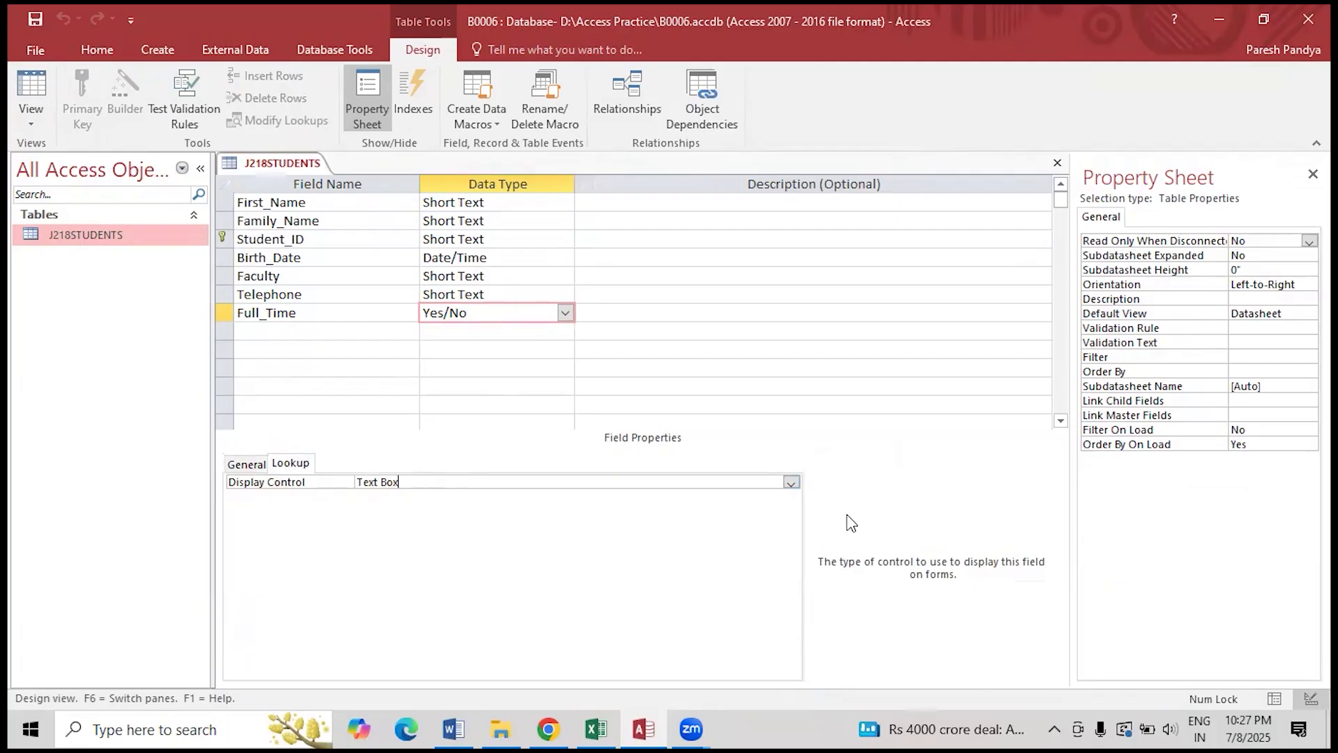
click(791, 482)
click(451, 525)
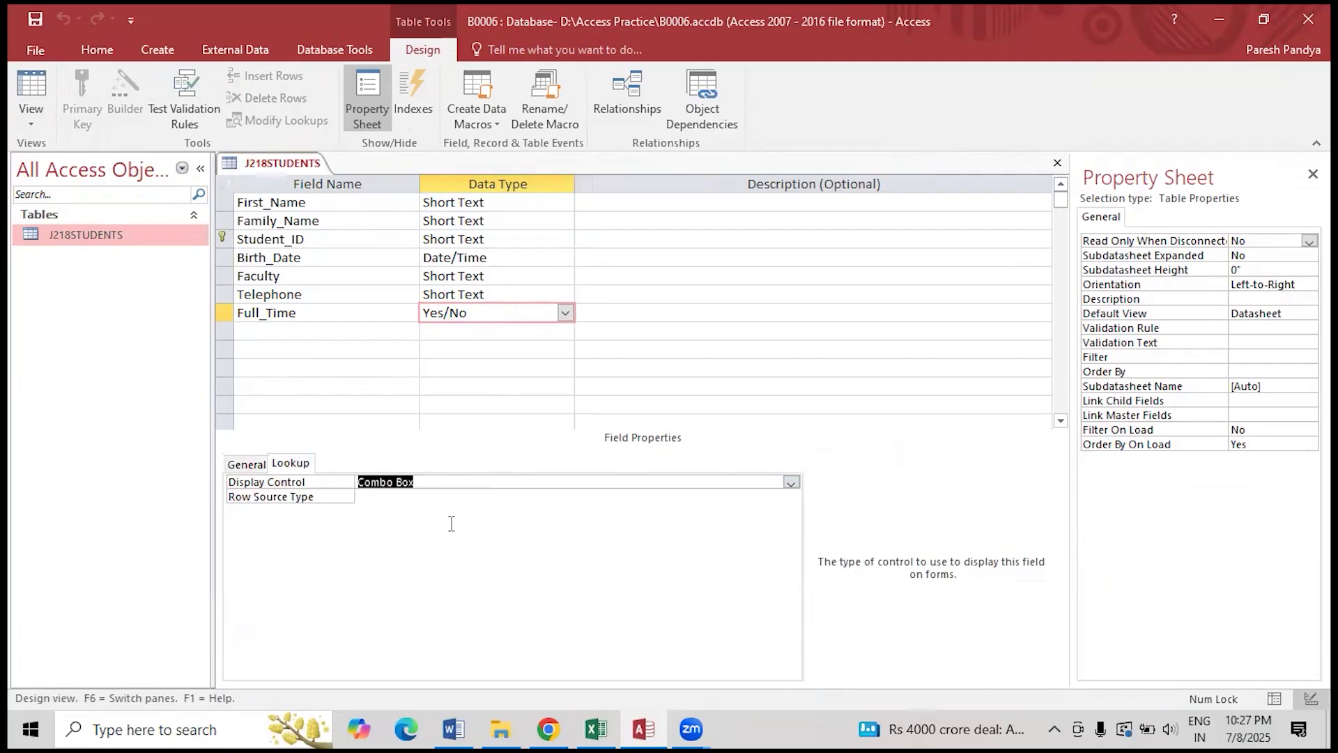
click(252, 463)
click(505, 259)
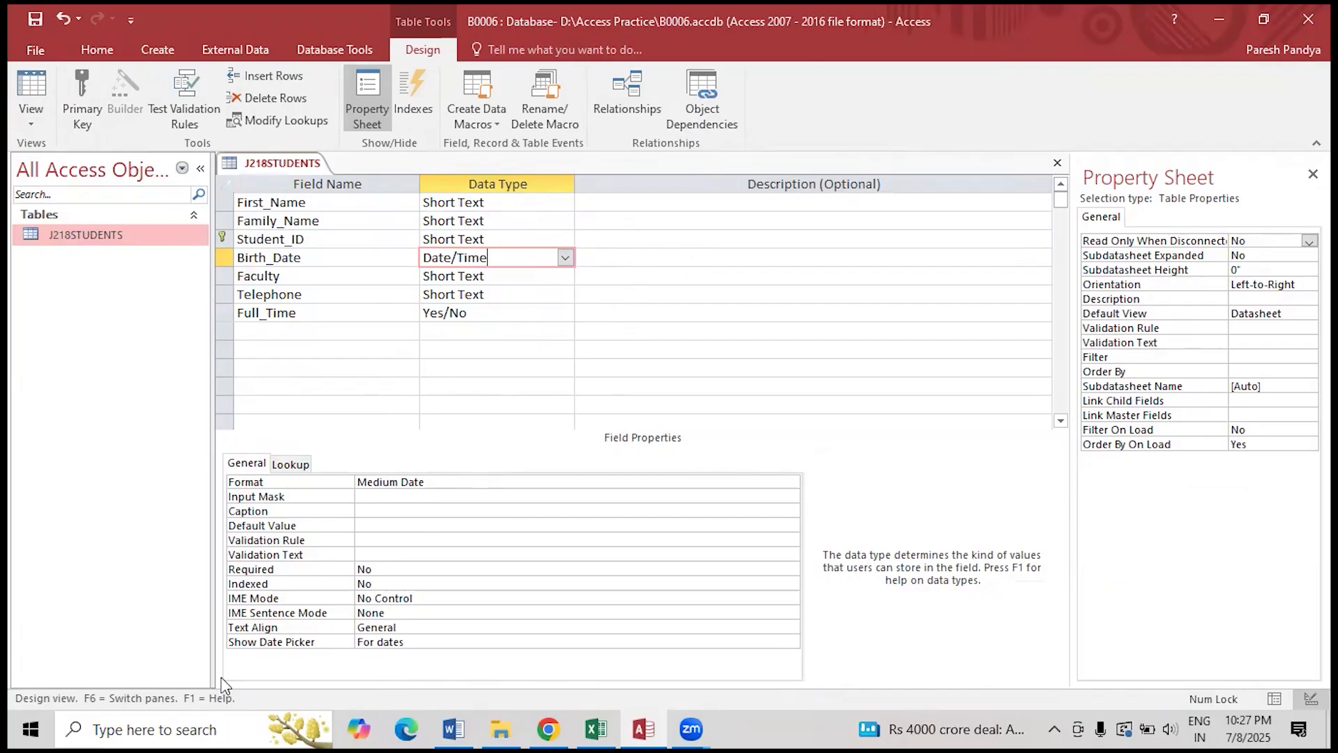
- Switch to Word, create a blank document and enter the heading "Screenshot of Design View", correcting its spelling
click(460, 727)
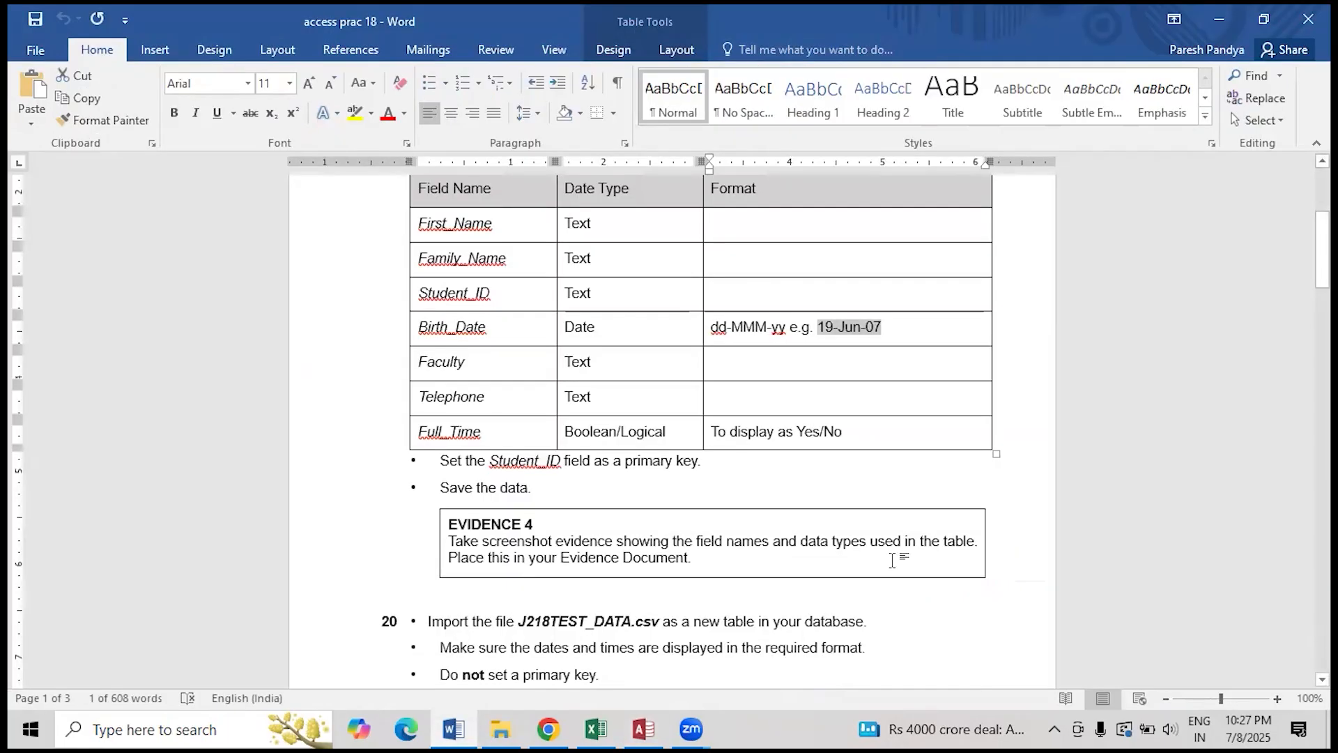
key(ctrl+n)
text(Sceenshot of Des)
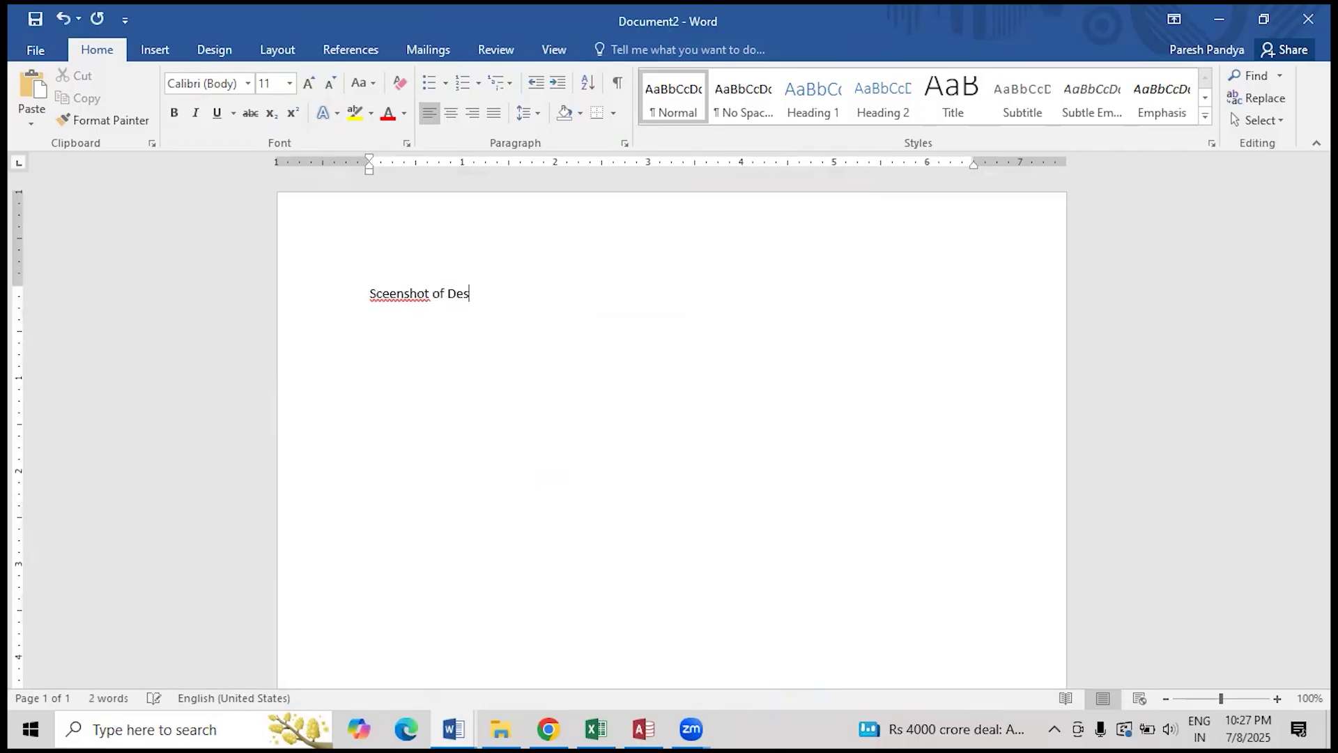
text(ign View)
right_click(410, 294)
click(457, 313)
click(552, 299)
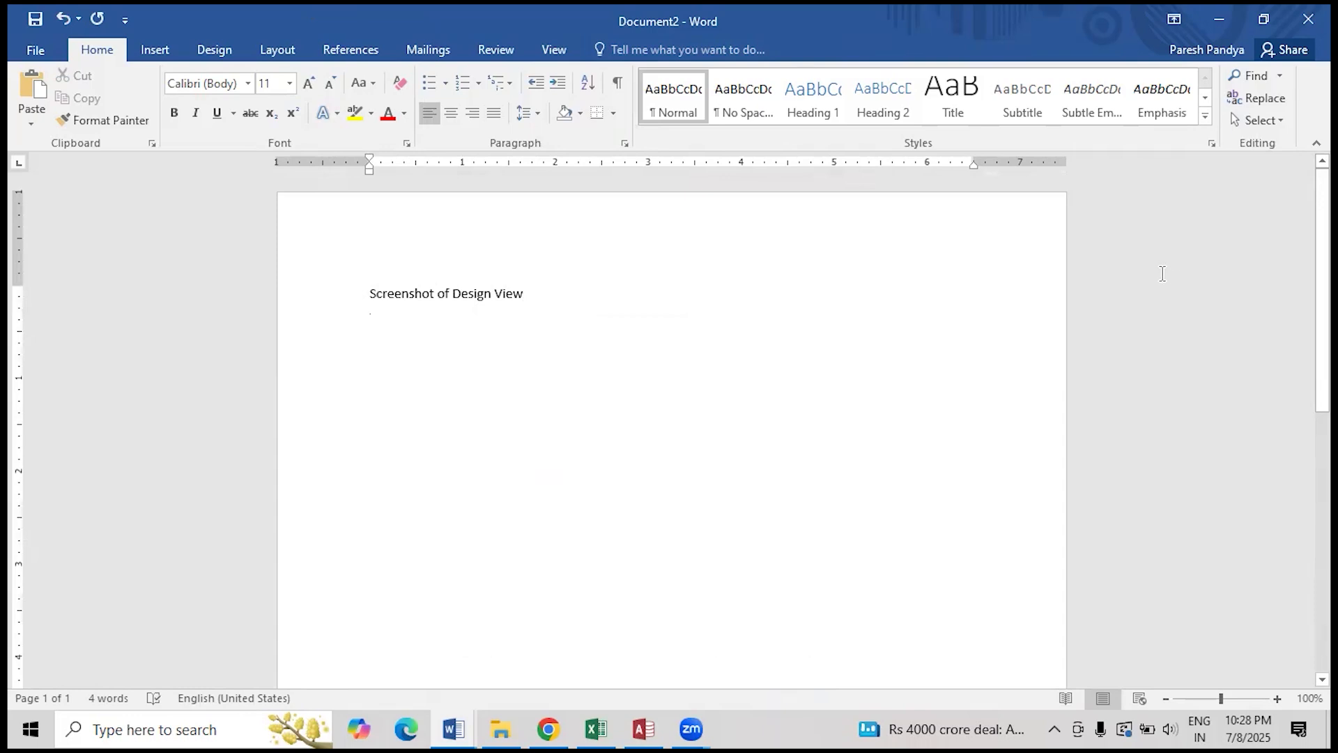
- Paste the table design screenshot below the heading and set its text wrapping to Top and Bottom
key(Return)
key(ctrl+v)
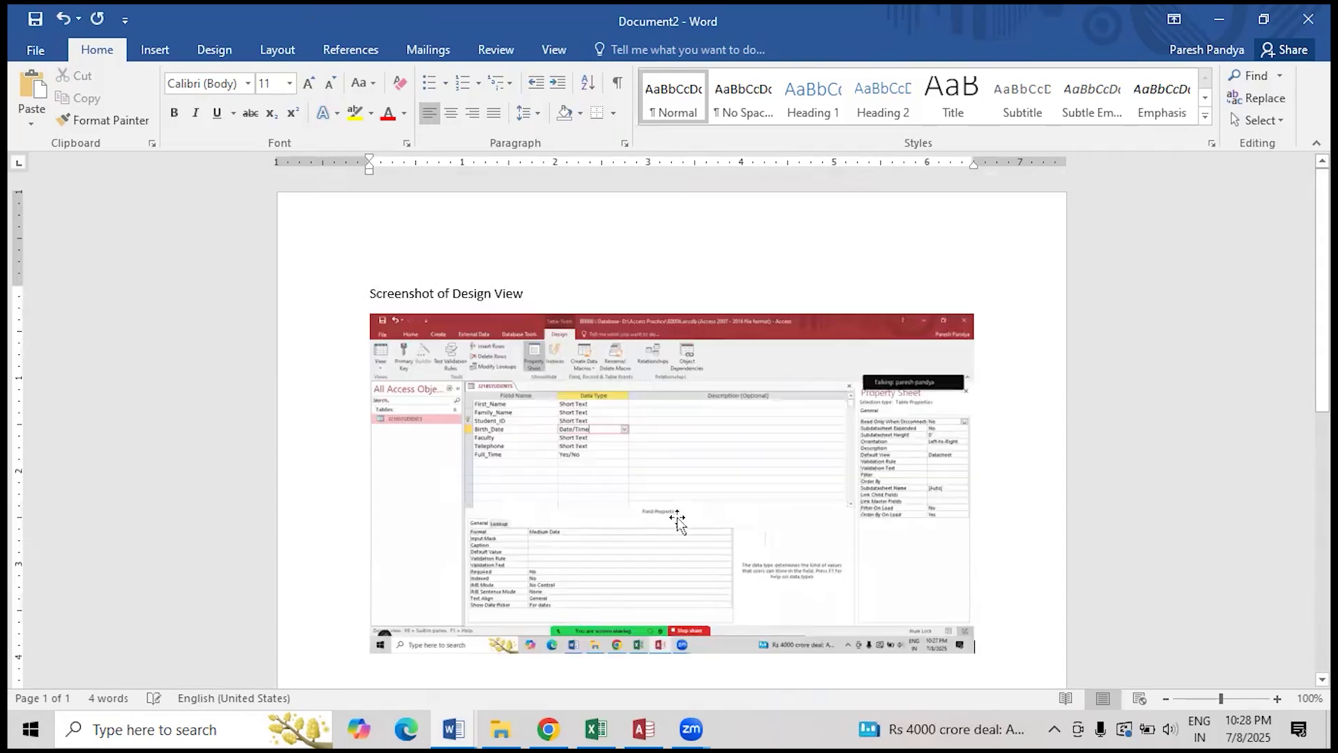
scroll(710, 511, down, 1)
scroll(710, 511, down, 1)
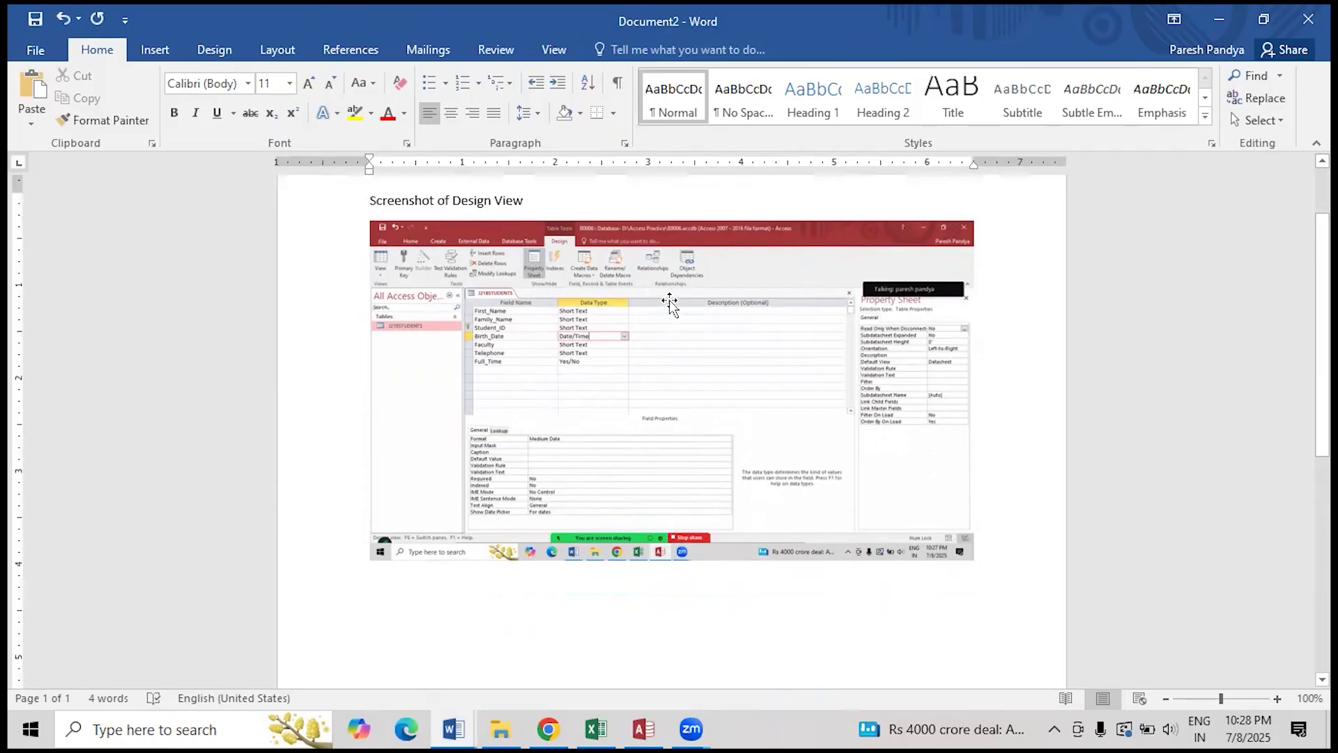
click(567, 377)
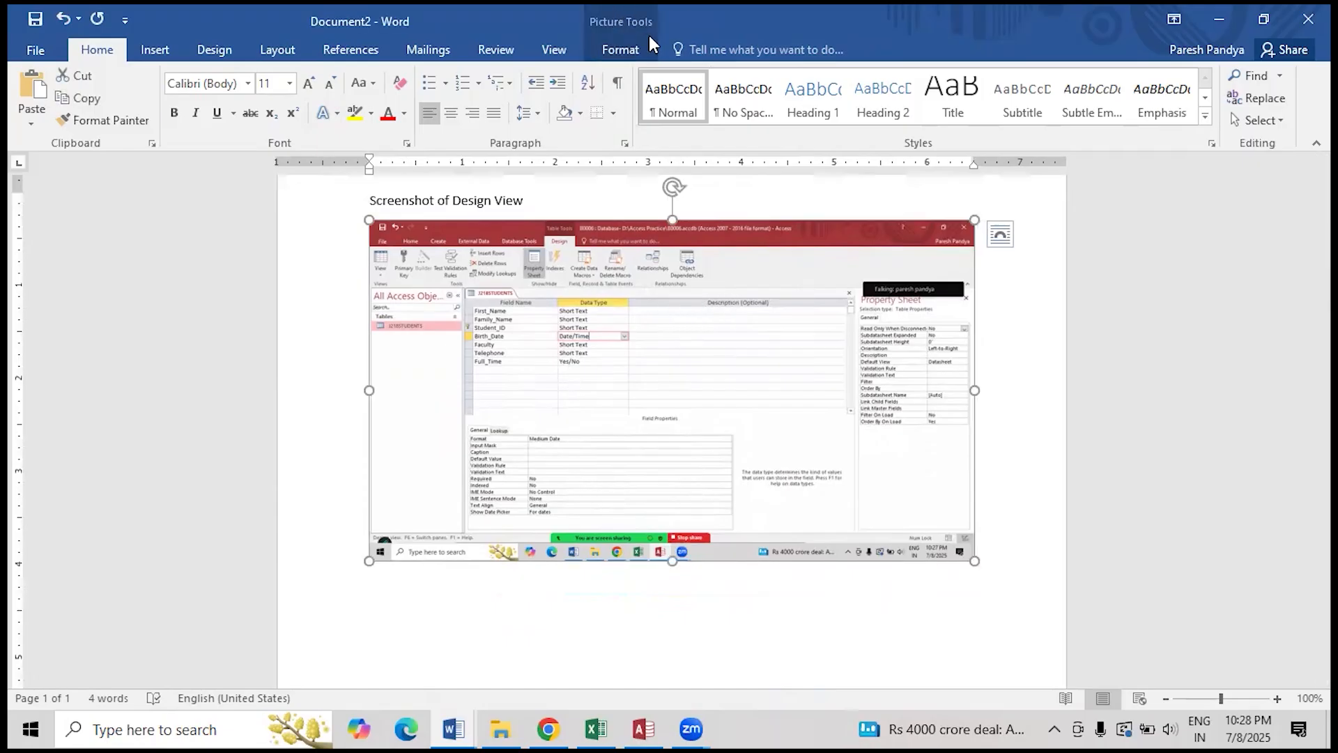
click(622, 49)
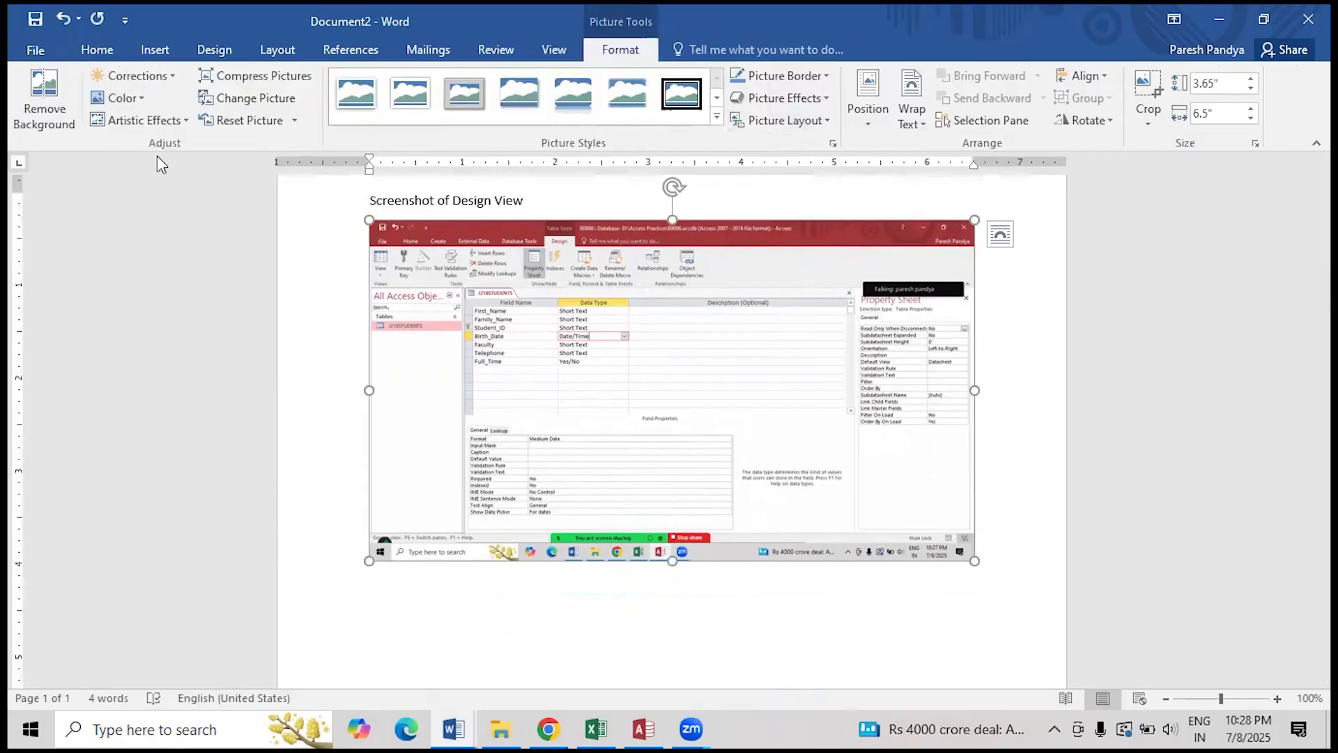
click(1000, 235)
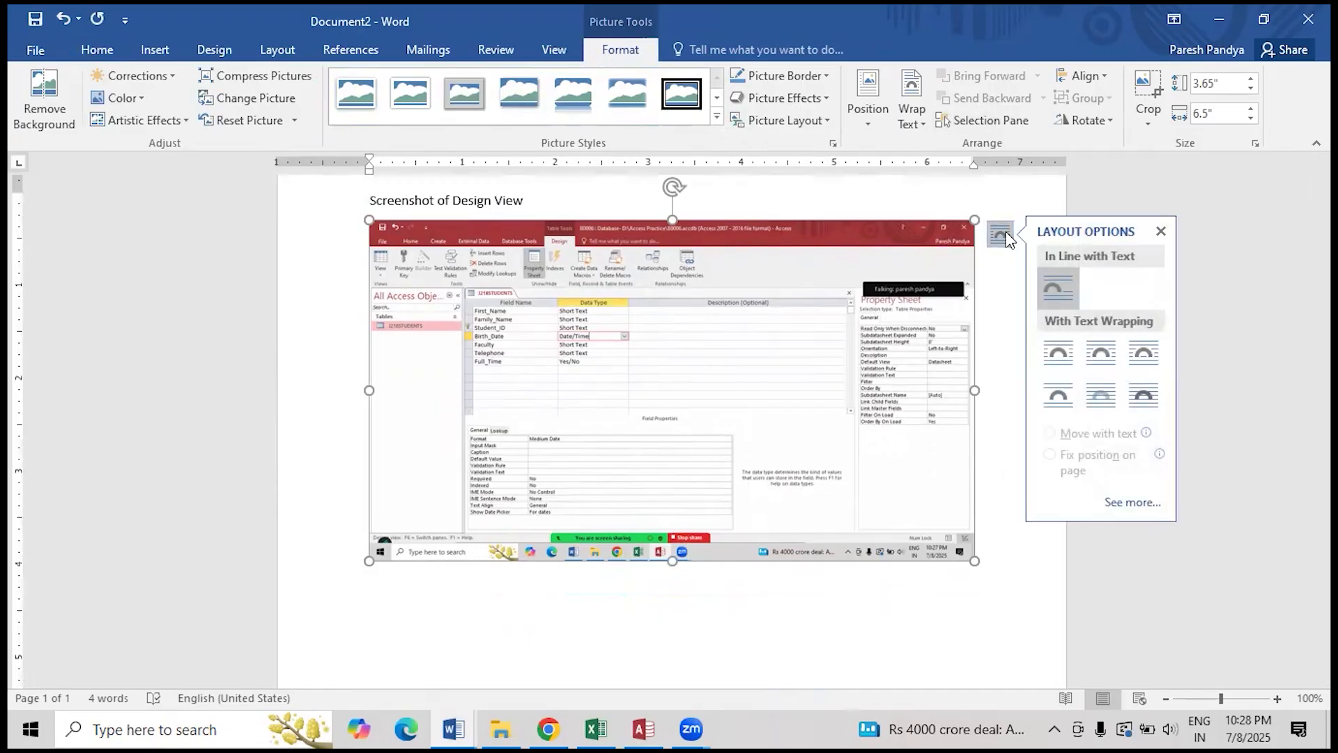
click(1053, 394)
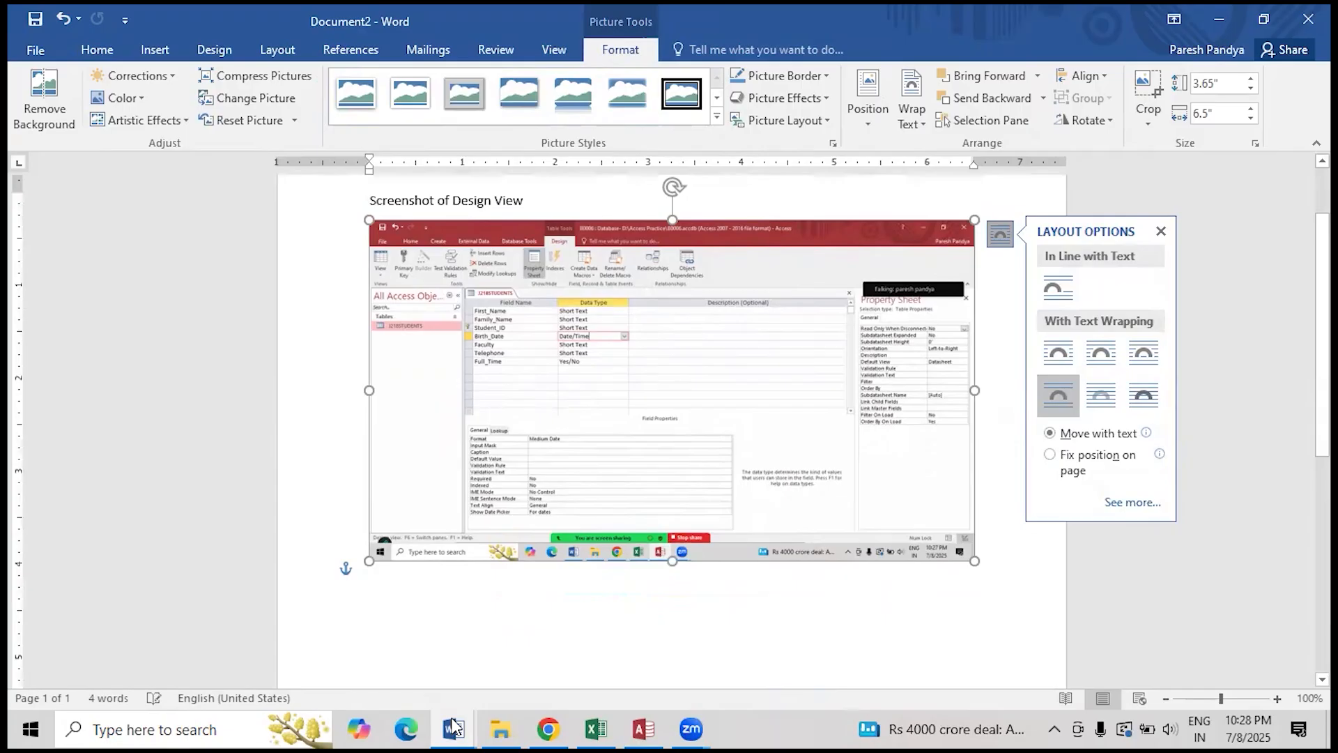
click(369, 606)
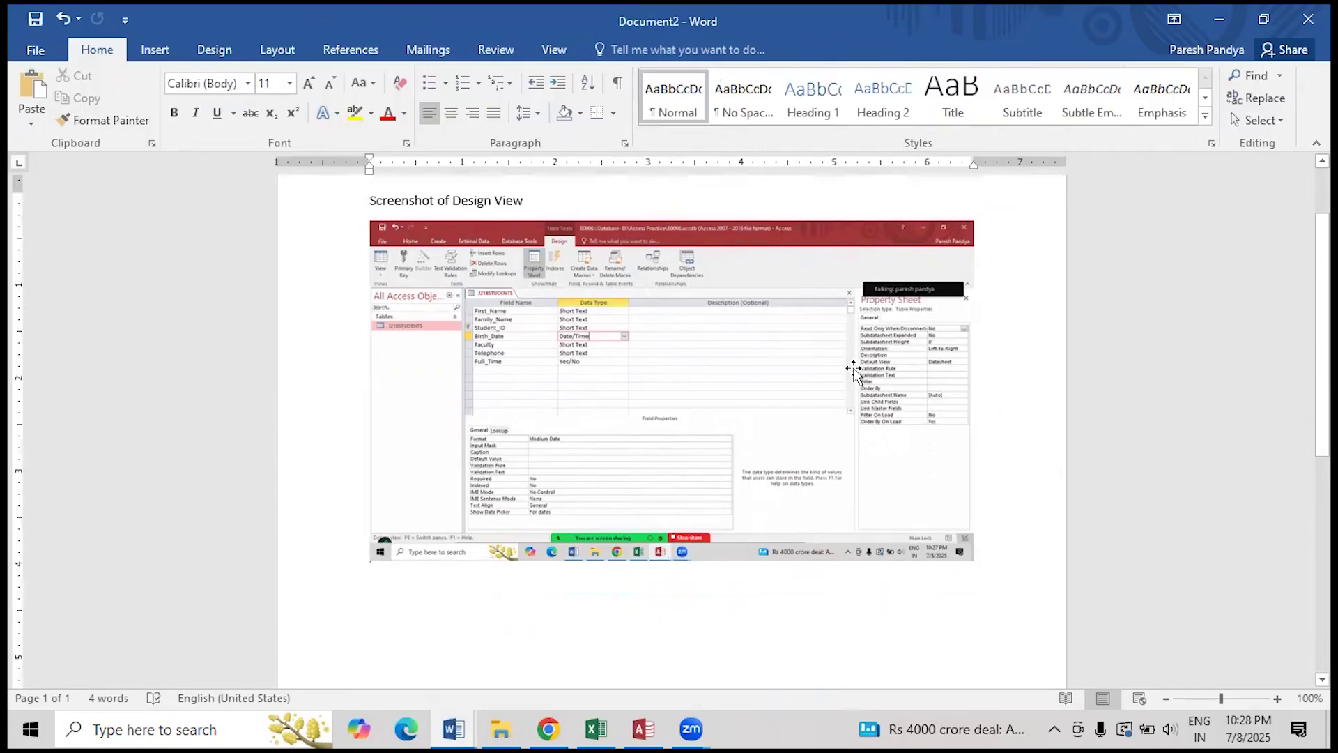
- Add blank lines around the pasted screenshot, move the picture up and place the cursor below it
key(ctrl+z)
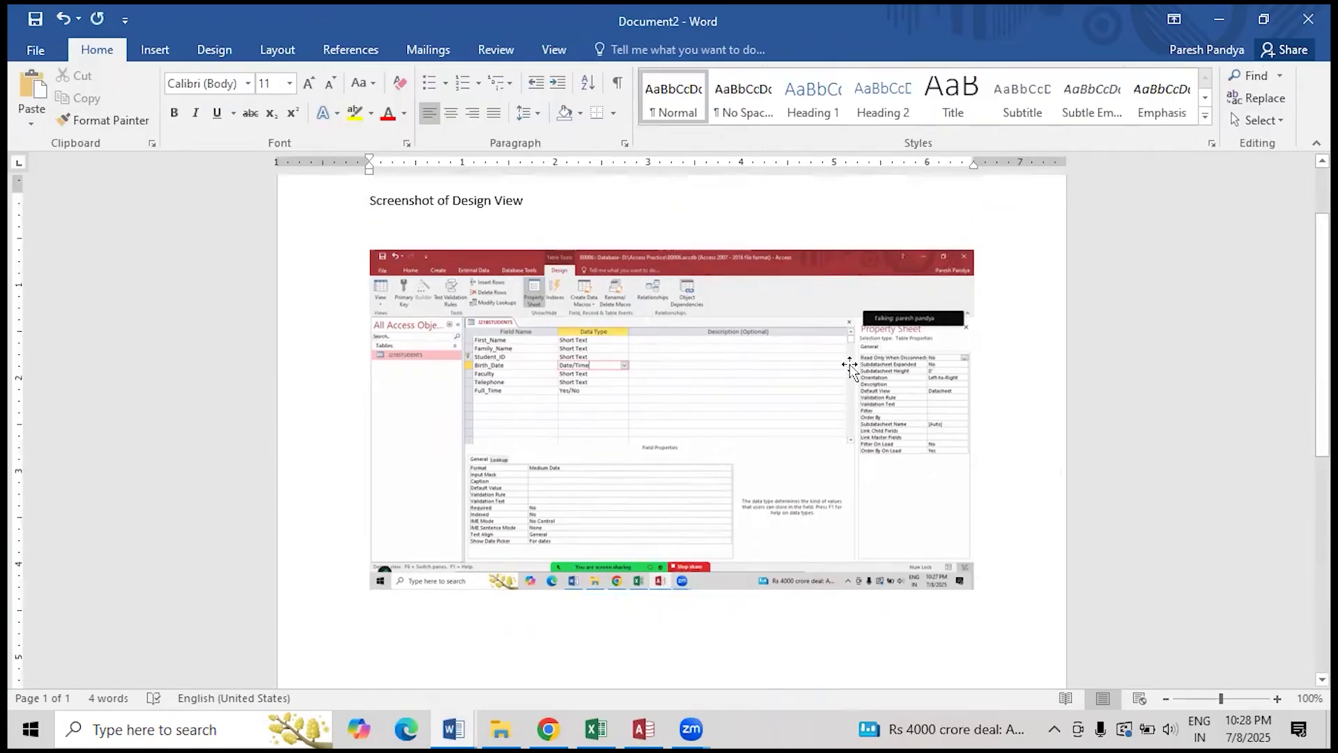
key(Return)
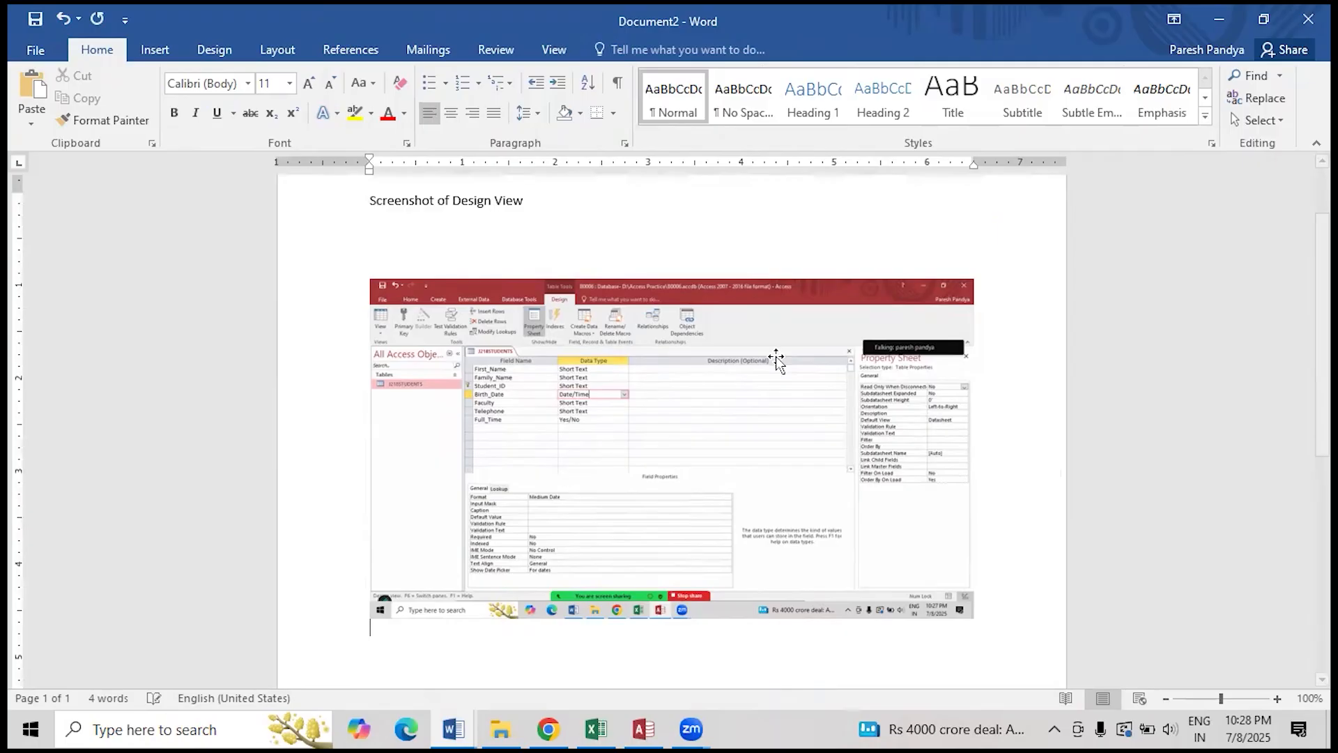
scroll(404, 446, down, 3)
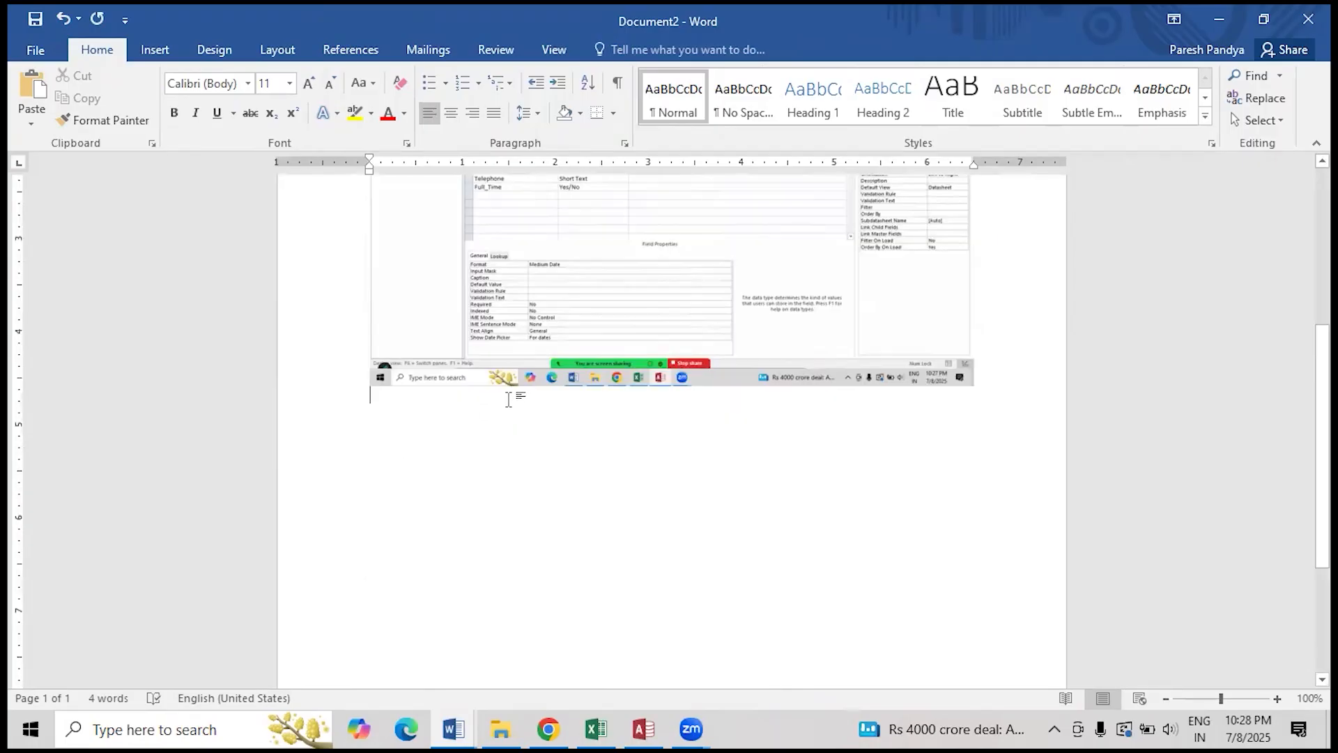
key(Return)
drag(519, 348, 516, 277)
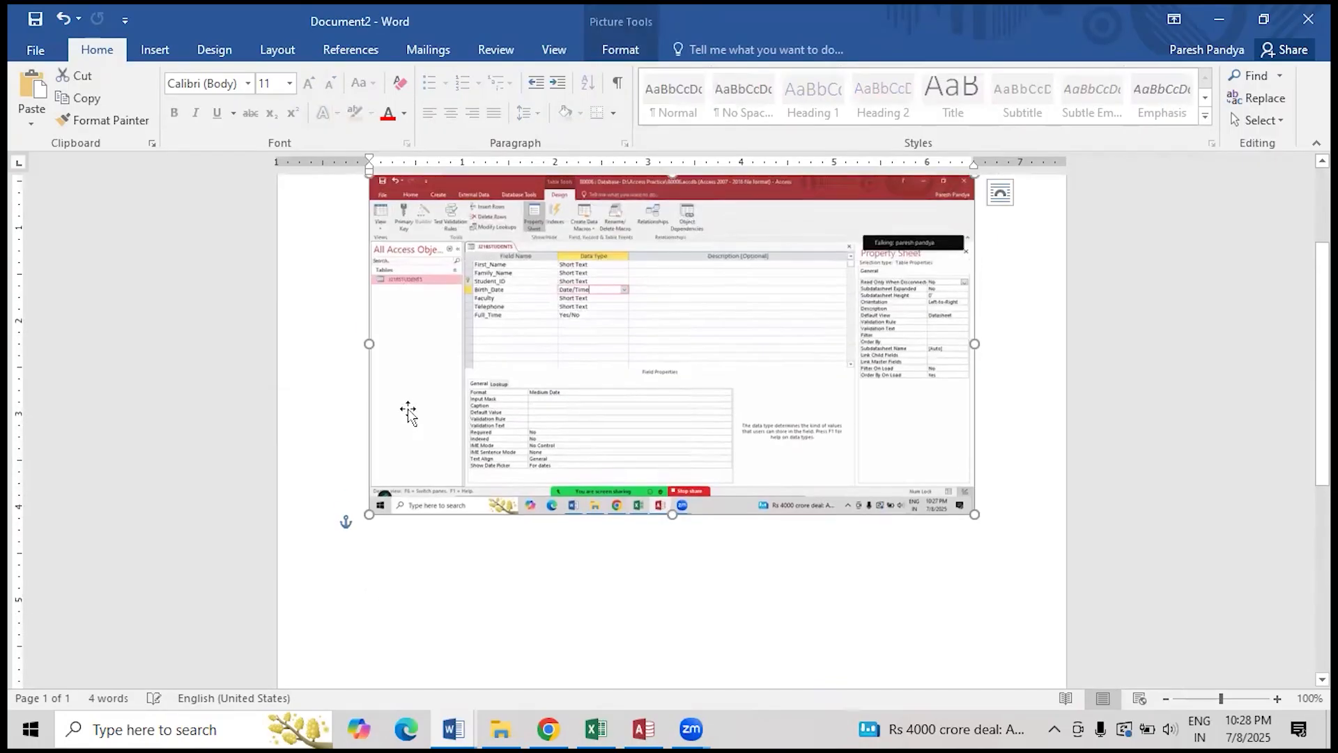
click(440, 597)
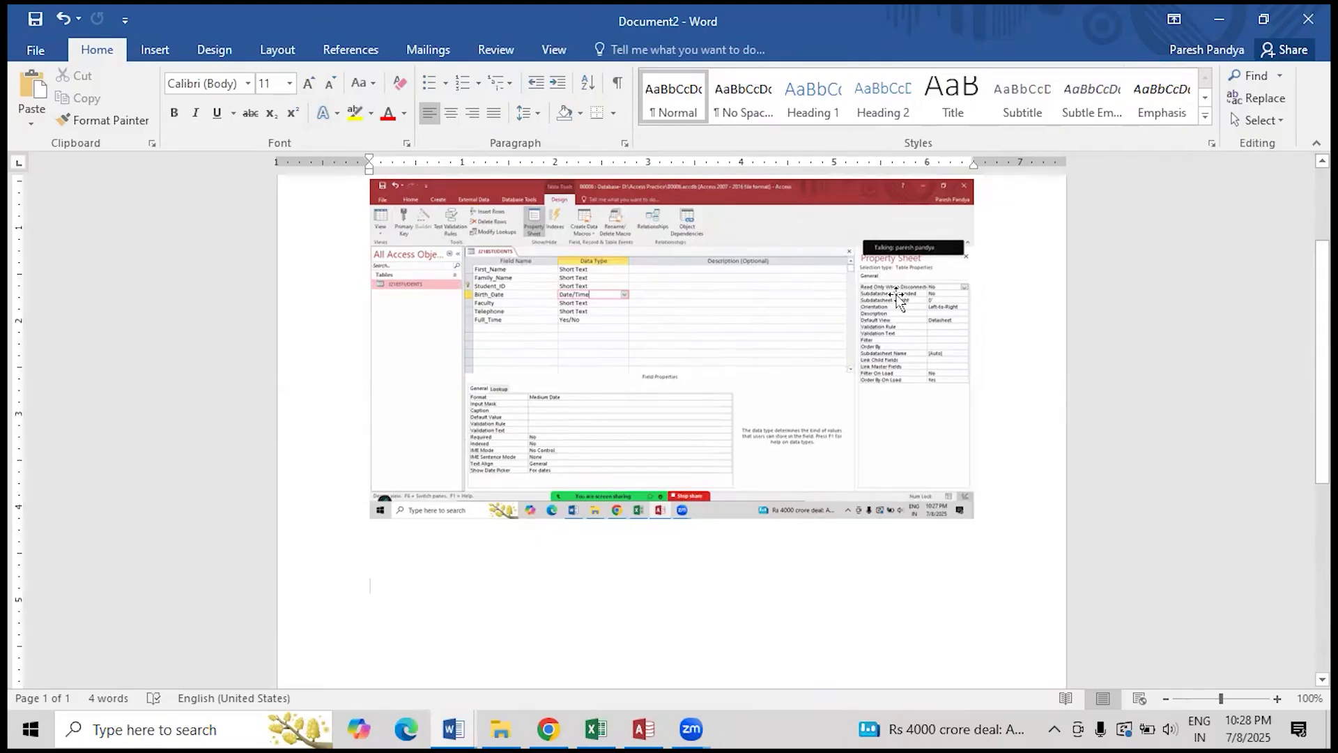
- Check the Evidence 4, task 20 and Evidence 5 instructions in the access prac 18 document
key(alt+Tab)
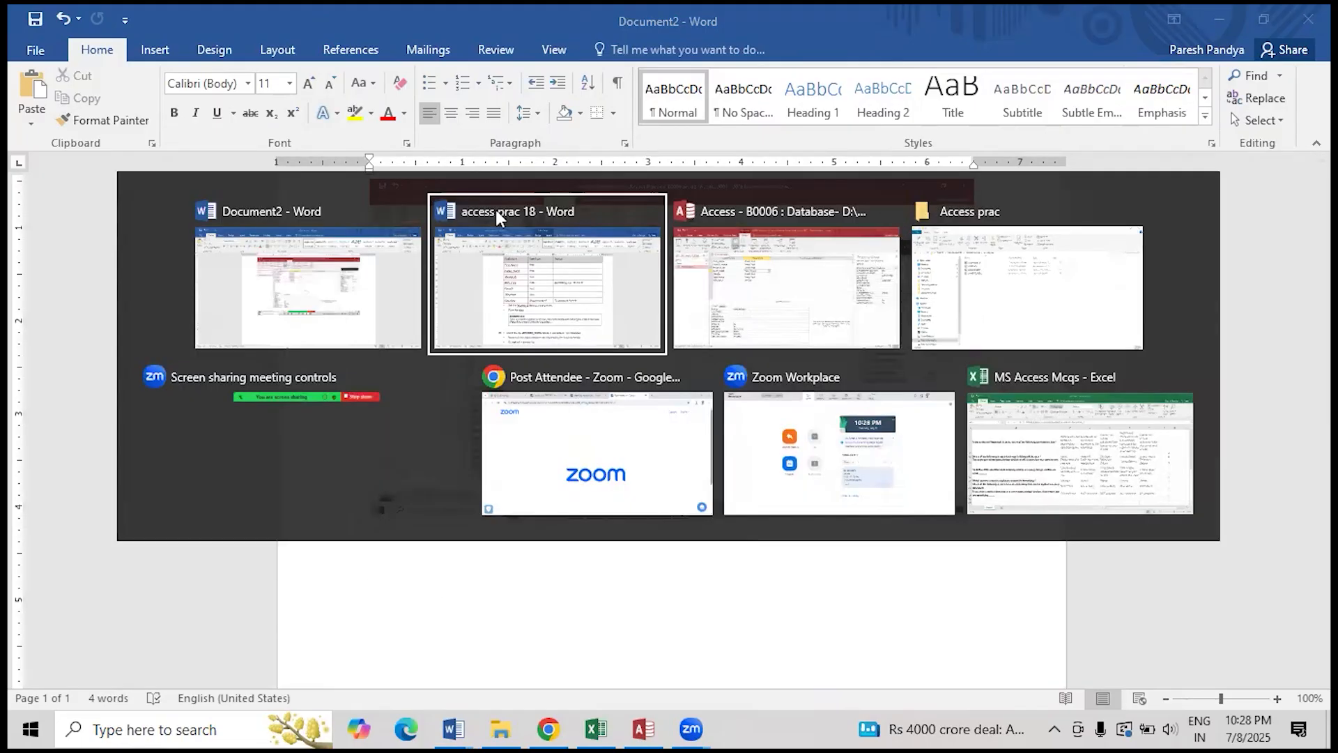
click(623, 343)
scroll(689, 477, down, 3)
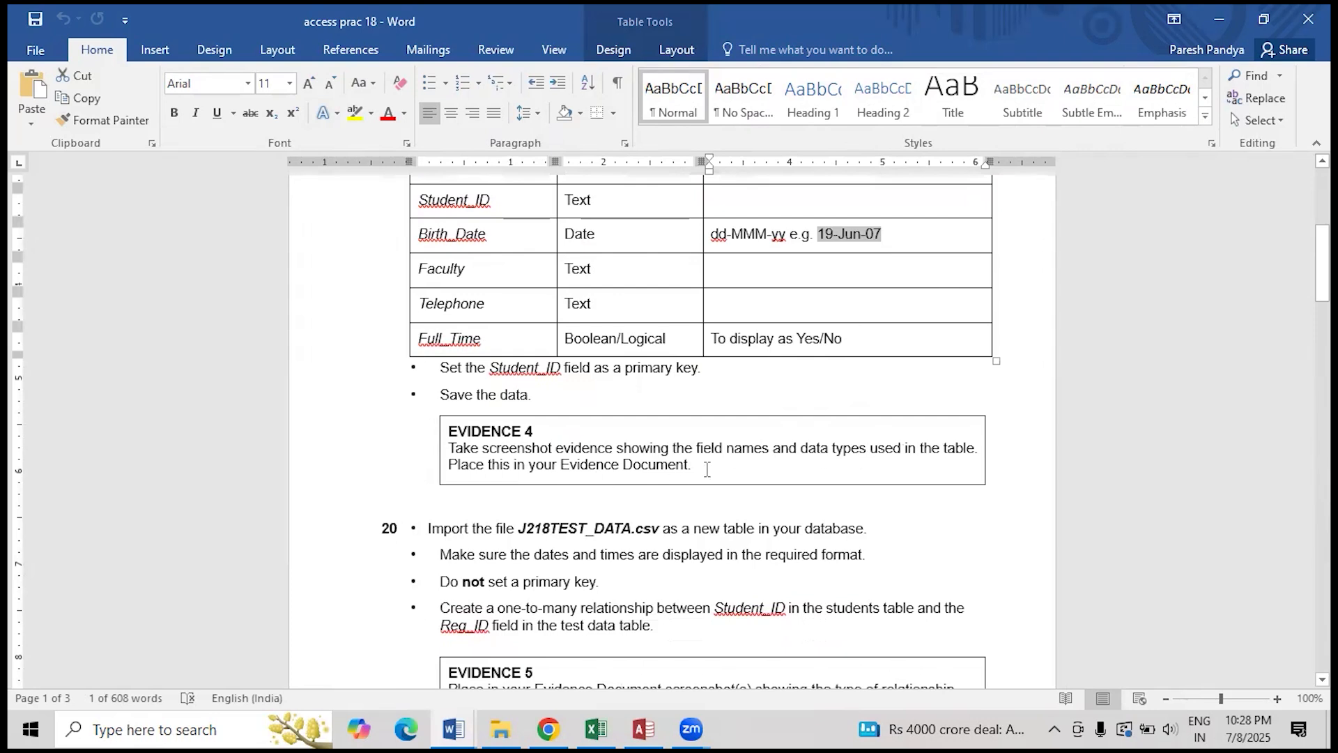
scroll(707, 470, down, 4)
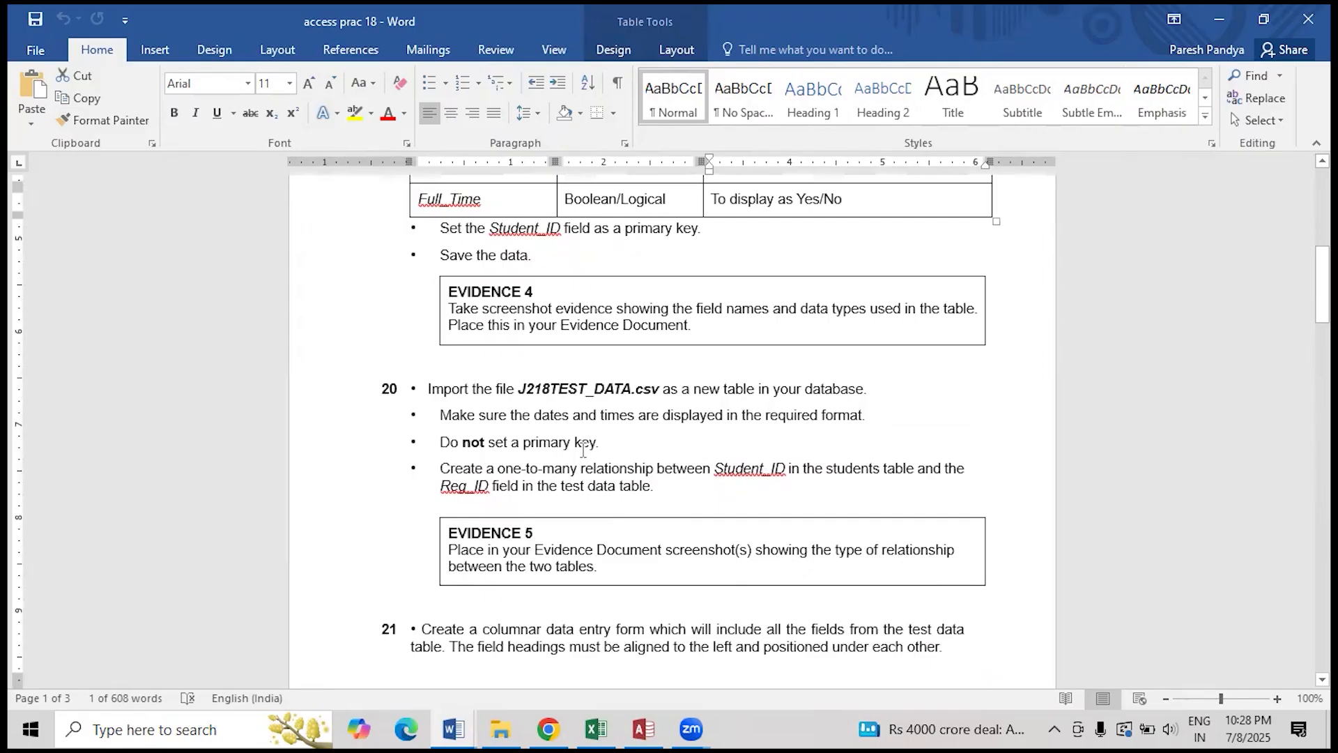
- Return to the evidence document and add the heading "Relationship between tables" below the screenshot, followed by a new line
key(alt+Tab)
click(772, 319)
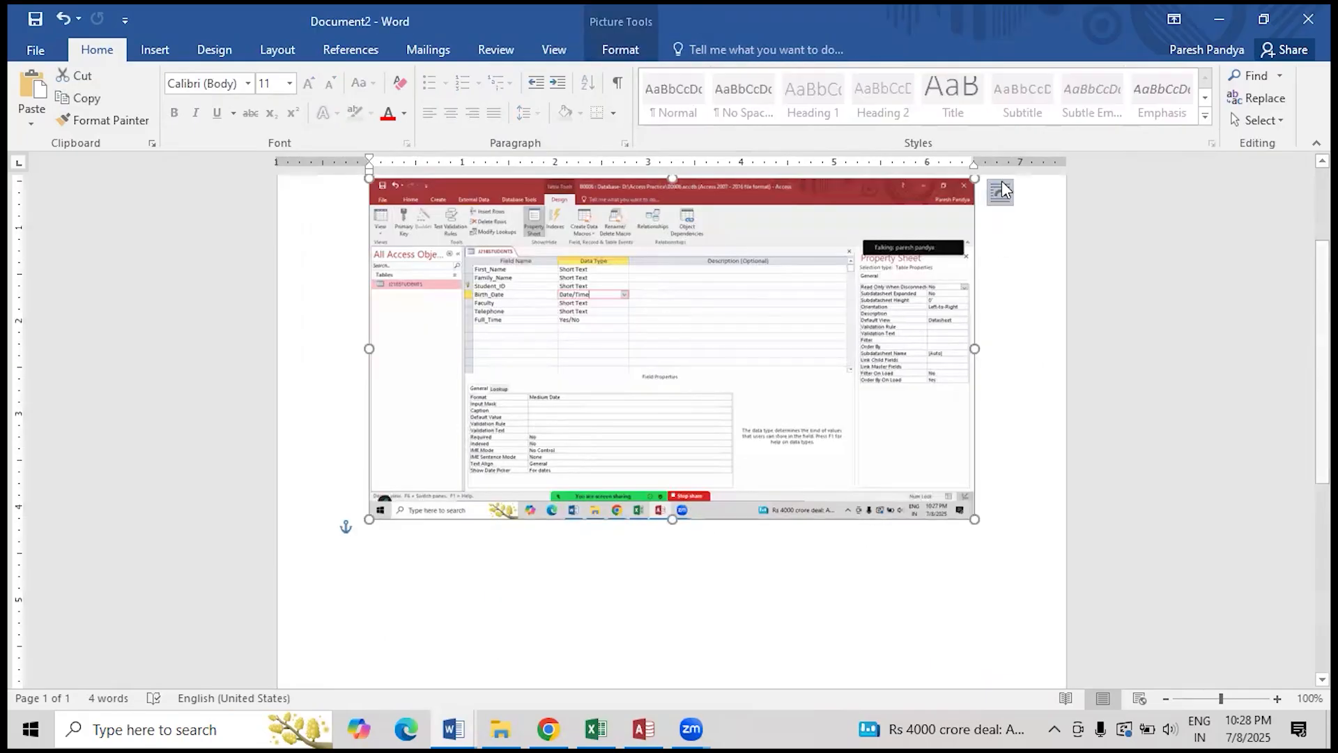
click(442, 570)
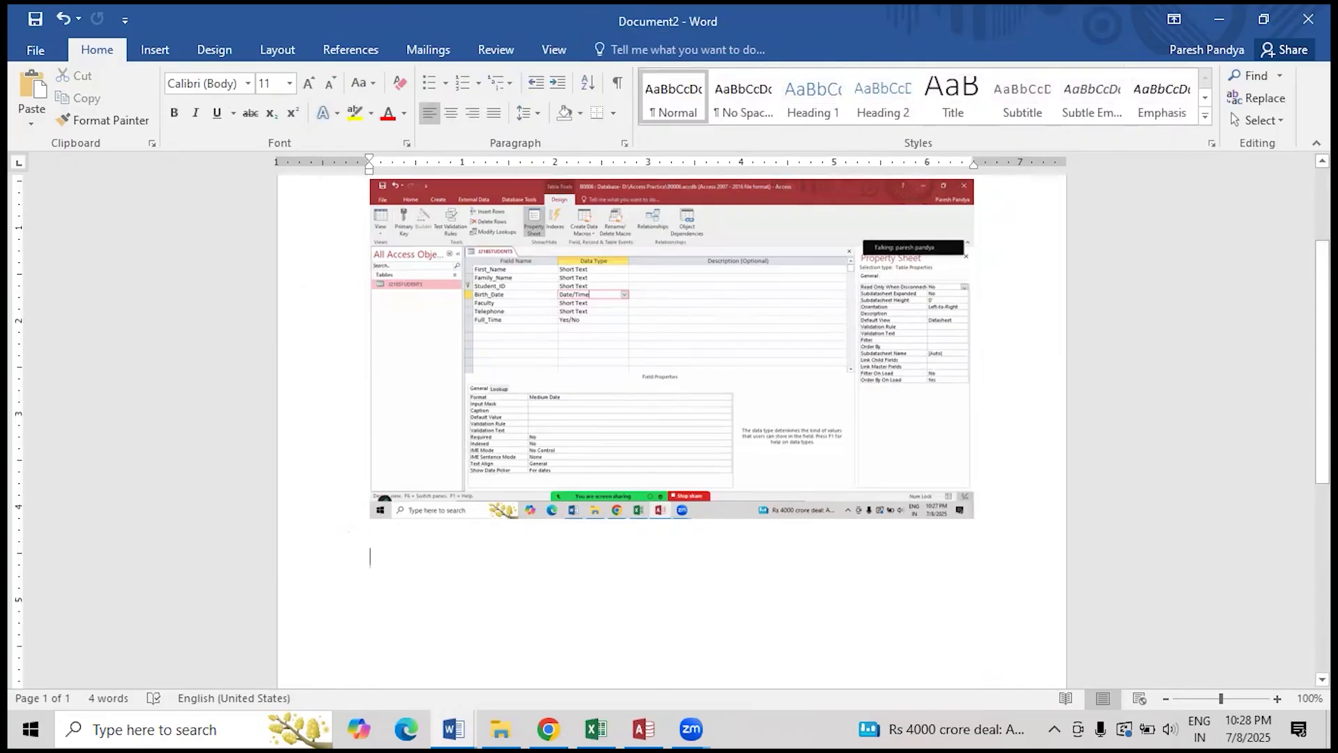
text(Relationship)
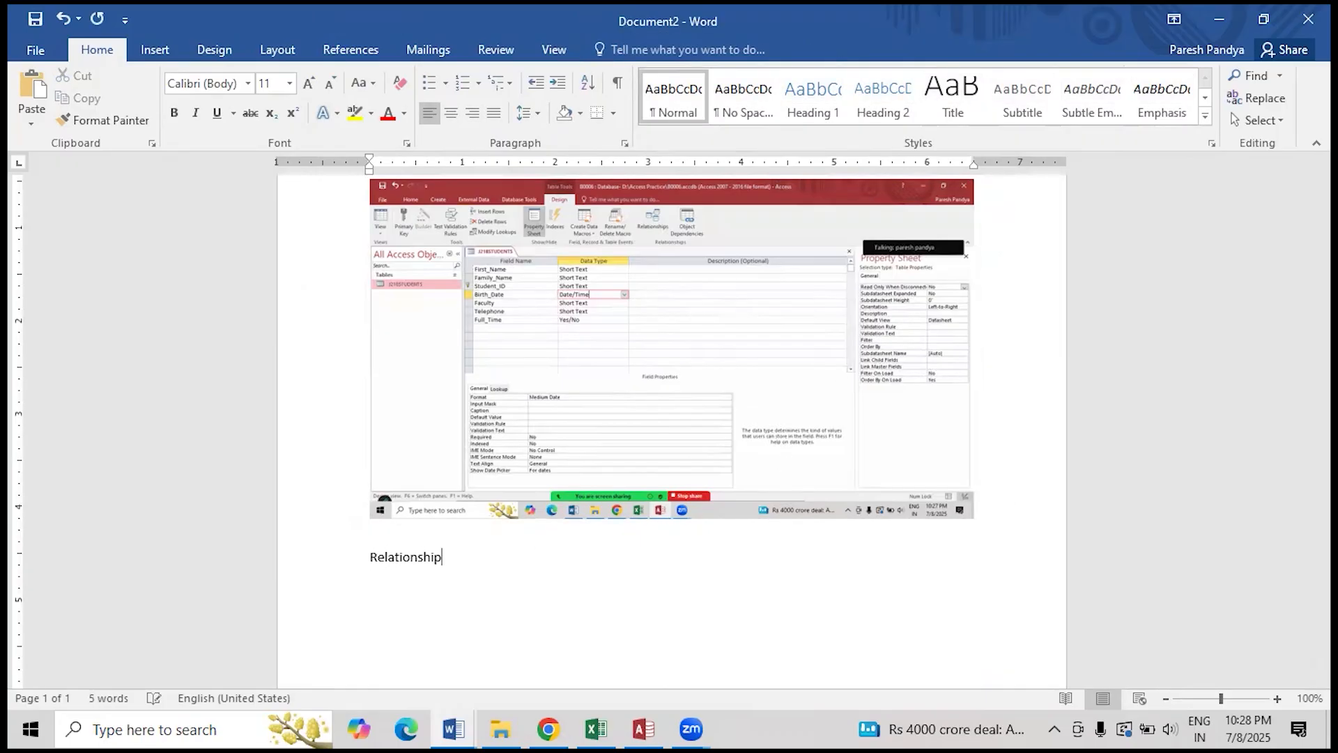
text( between tables)
key(Return)
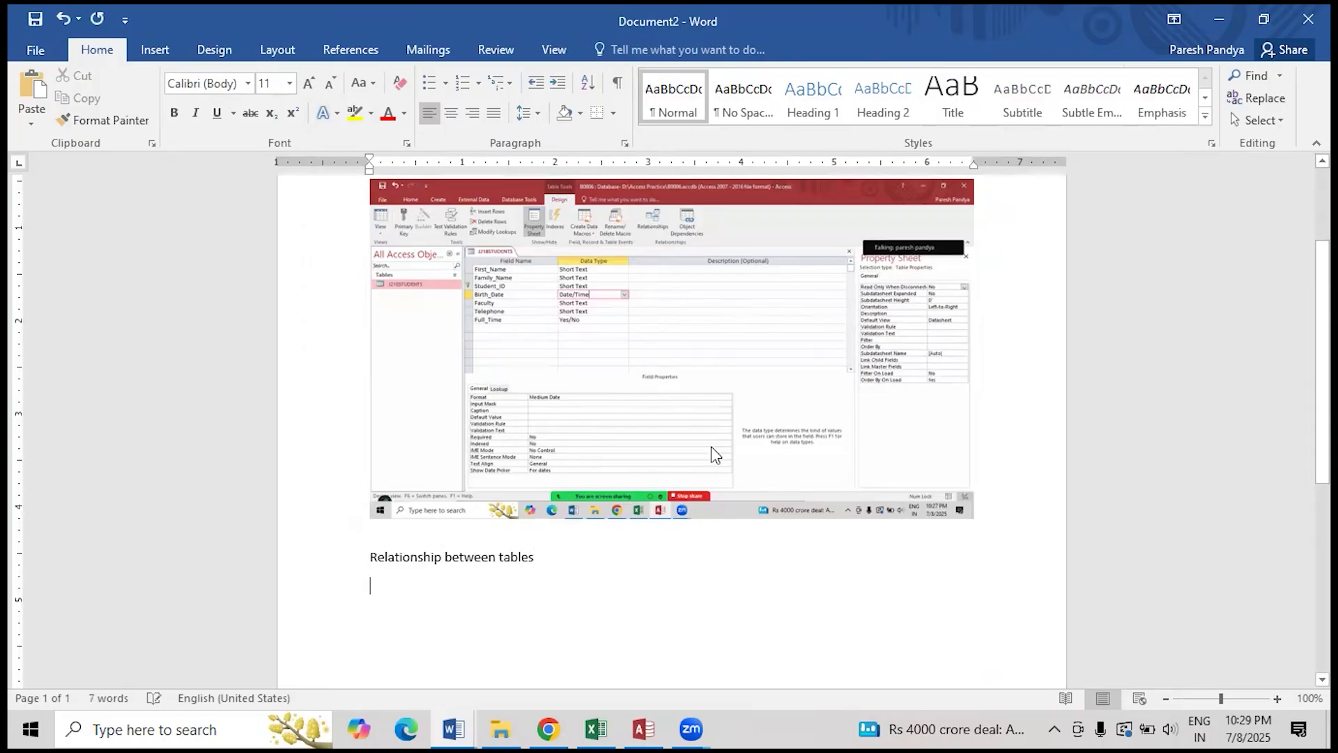
- Review the J218TEST_DATA.csv import, primary key and relationship requirements in access prac 18, and switch back to Access
key(alt+Tab)
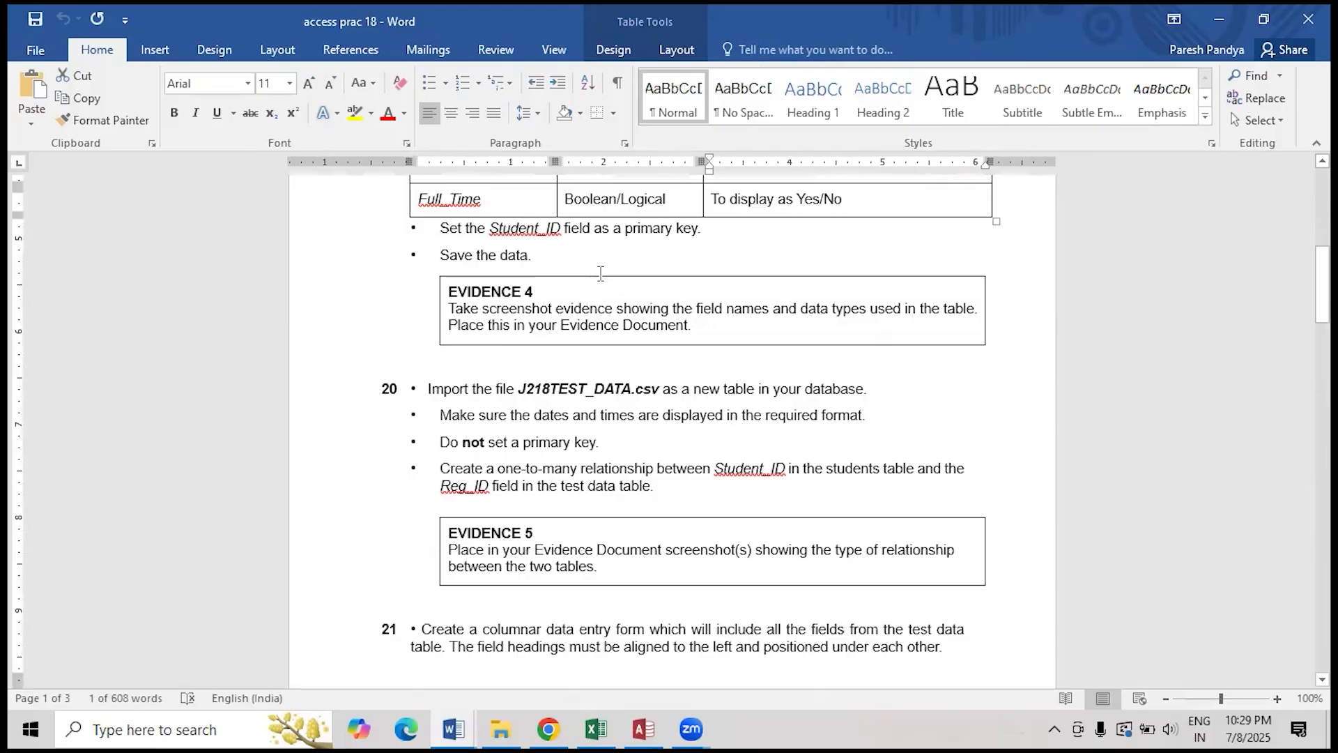
scroll(612, 356, up, 2)
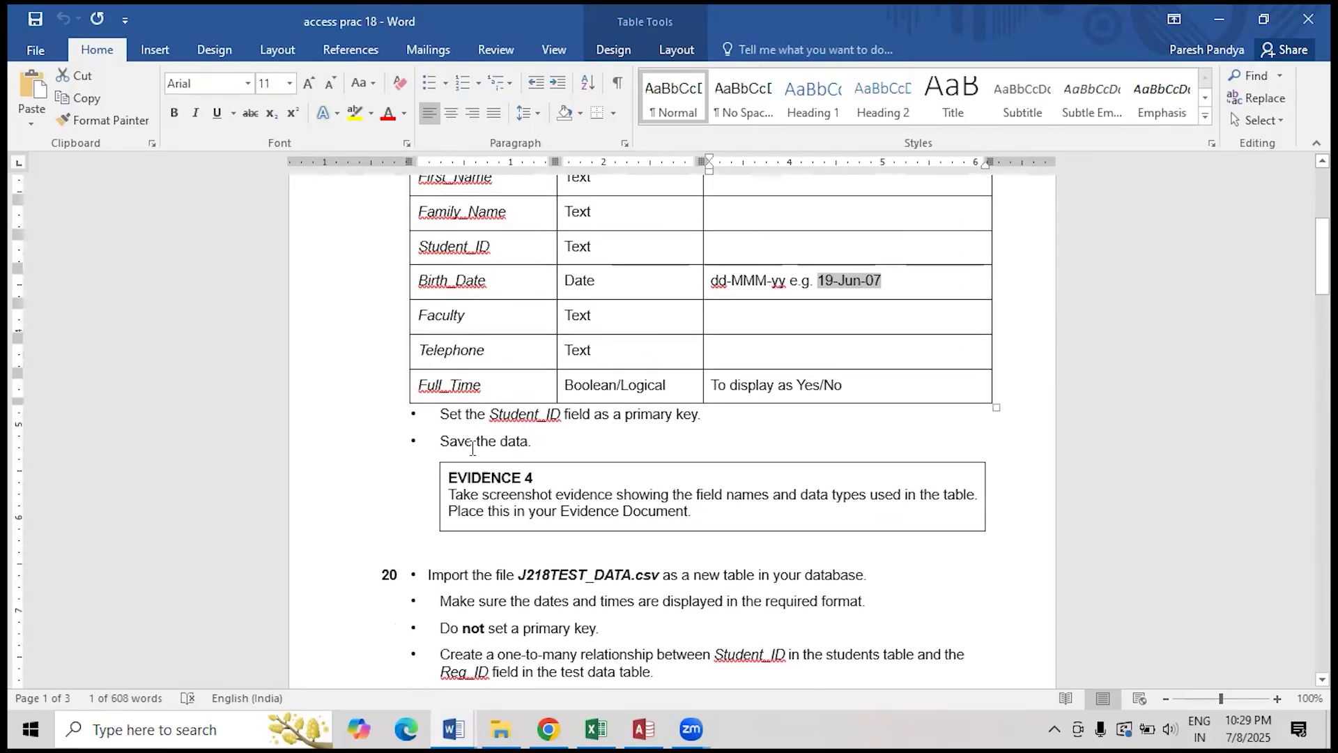
scroll(538, 446, up, 2)
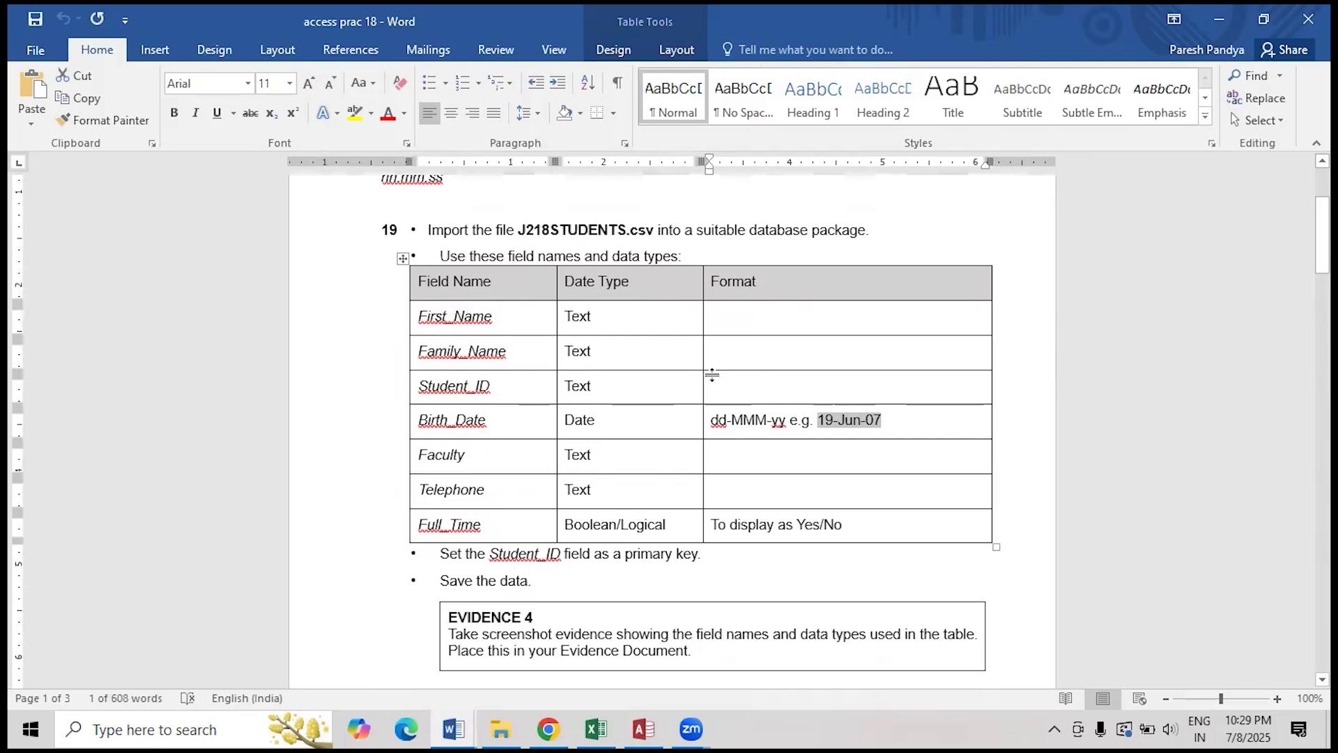
scroll(700, 369, down, 5)
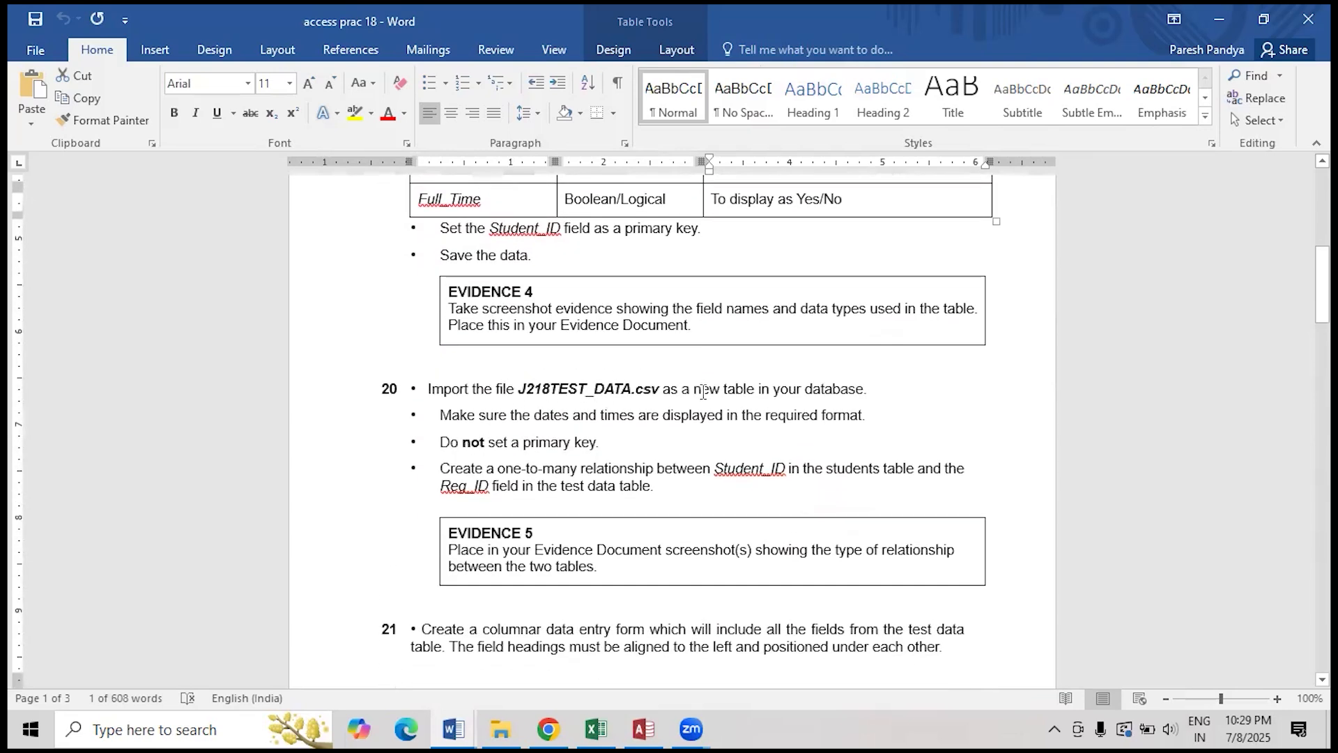
scroll(690, 404, down, 1)
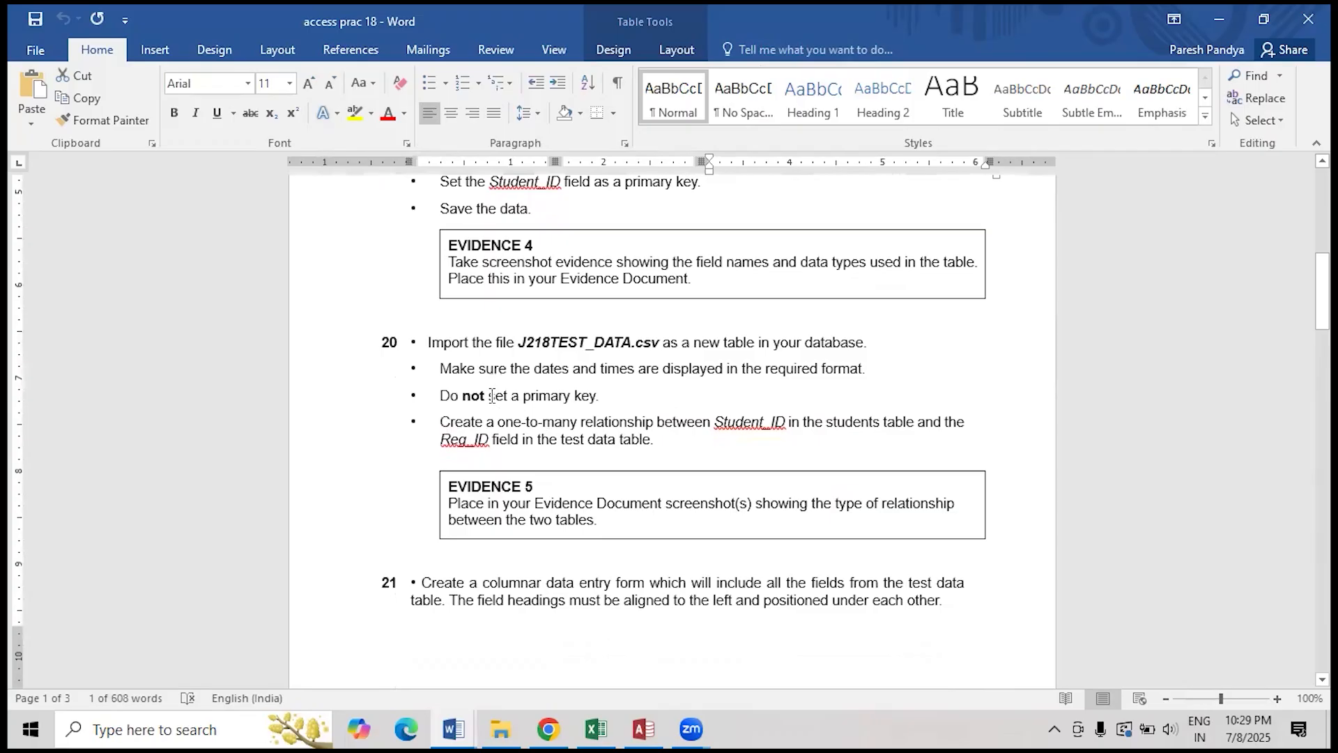
drag(465, 394, 598, 399)
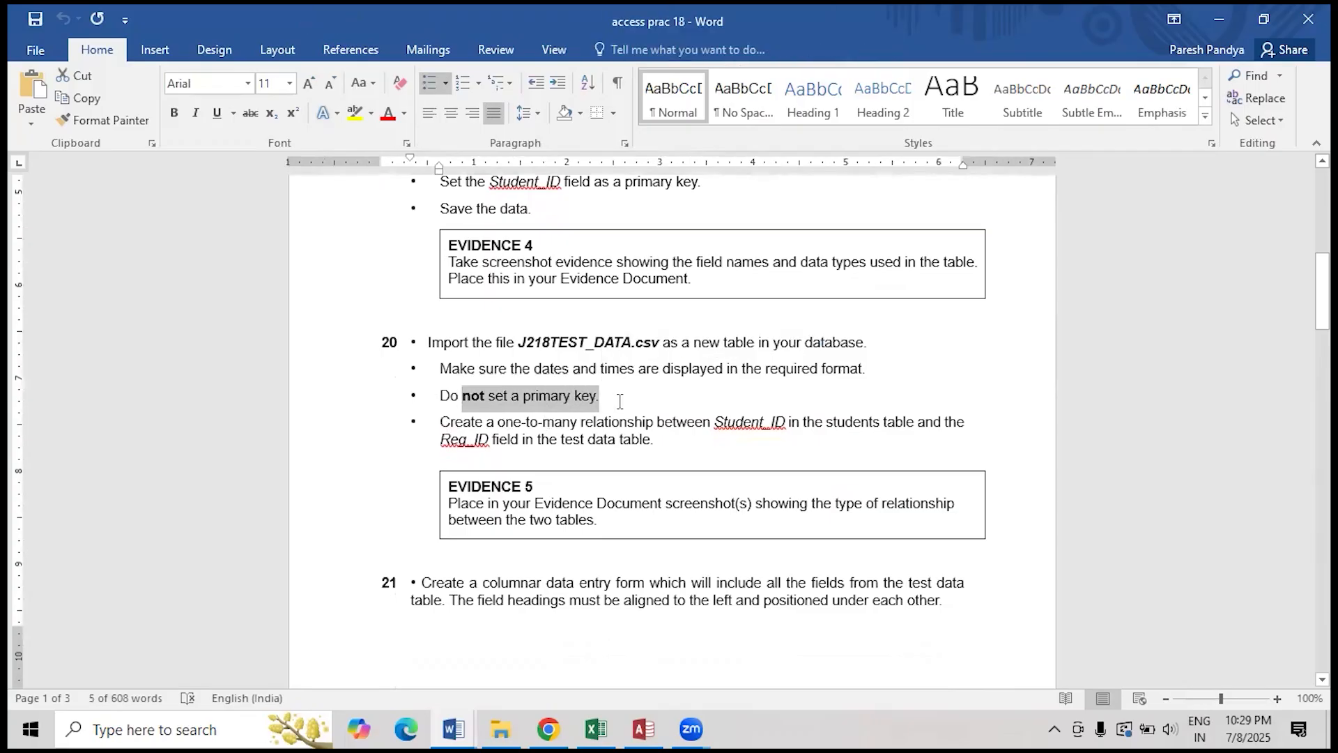
scroll(562, 406, down, 1)
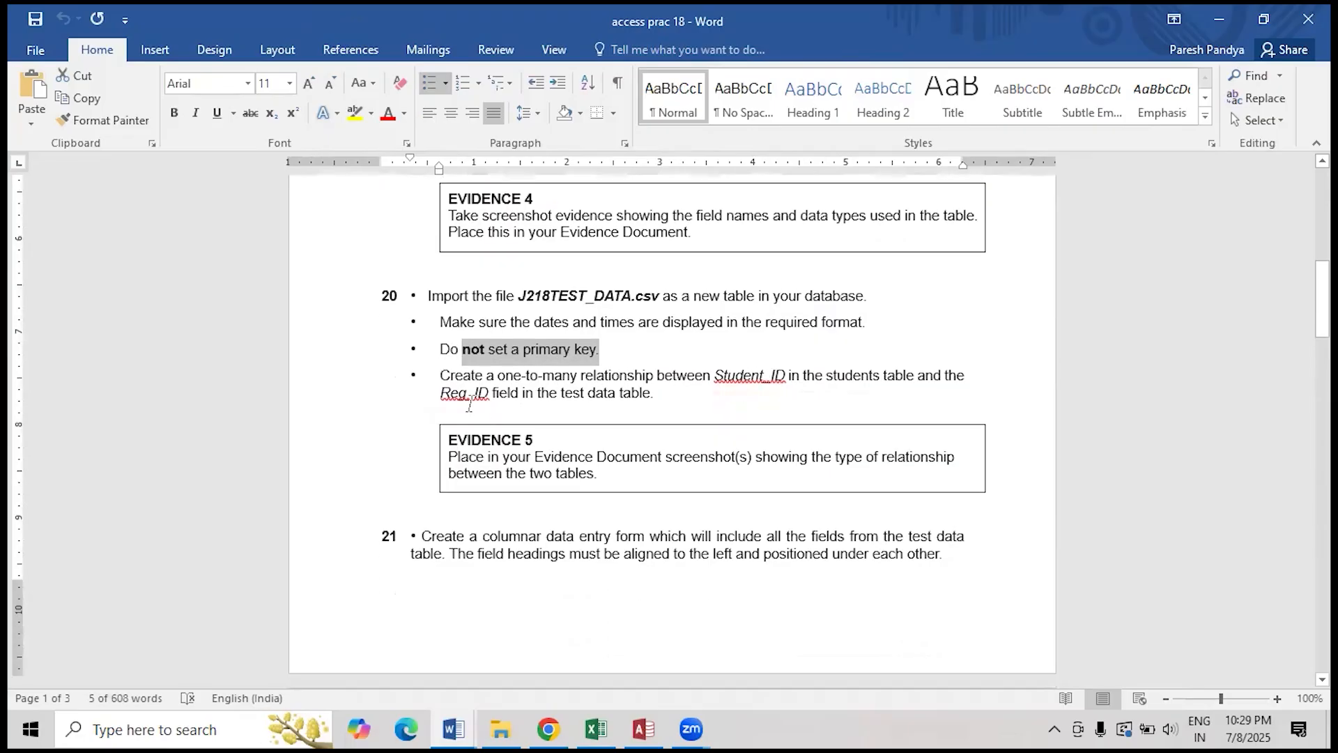
click(641, 725)
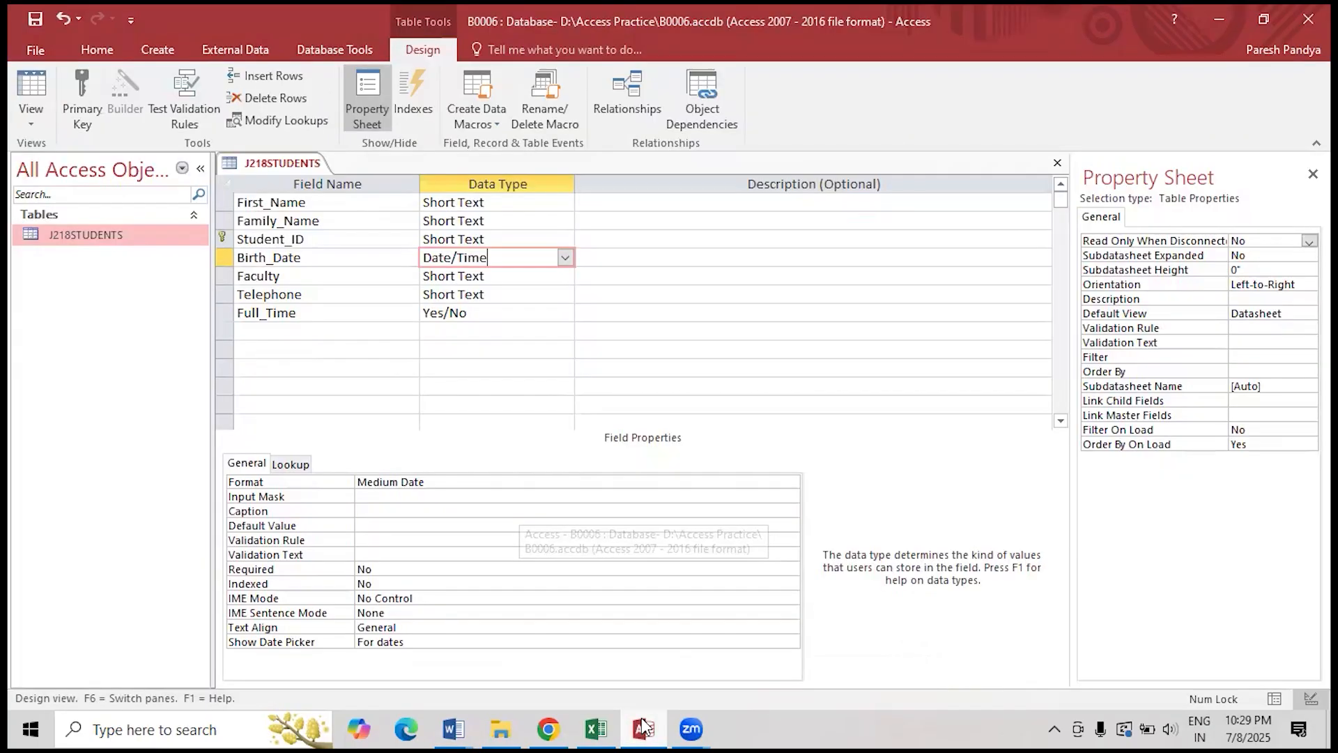
- Start importing the text file J218TEST_DATA.csv from the Access prac folder as a new table in the current database
click(243, 54)
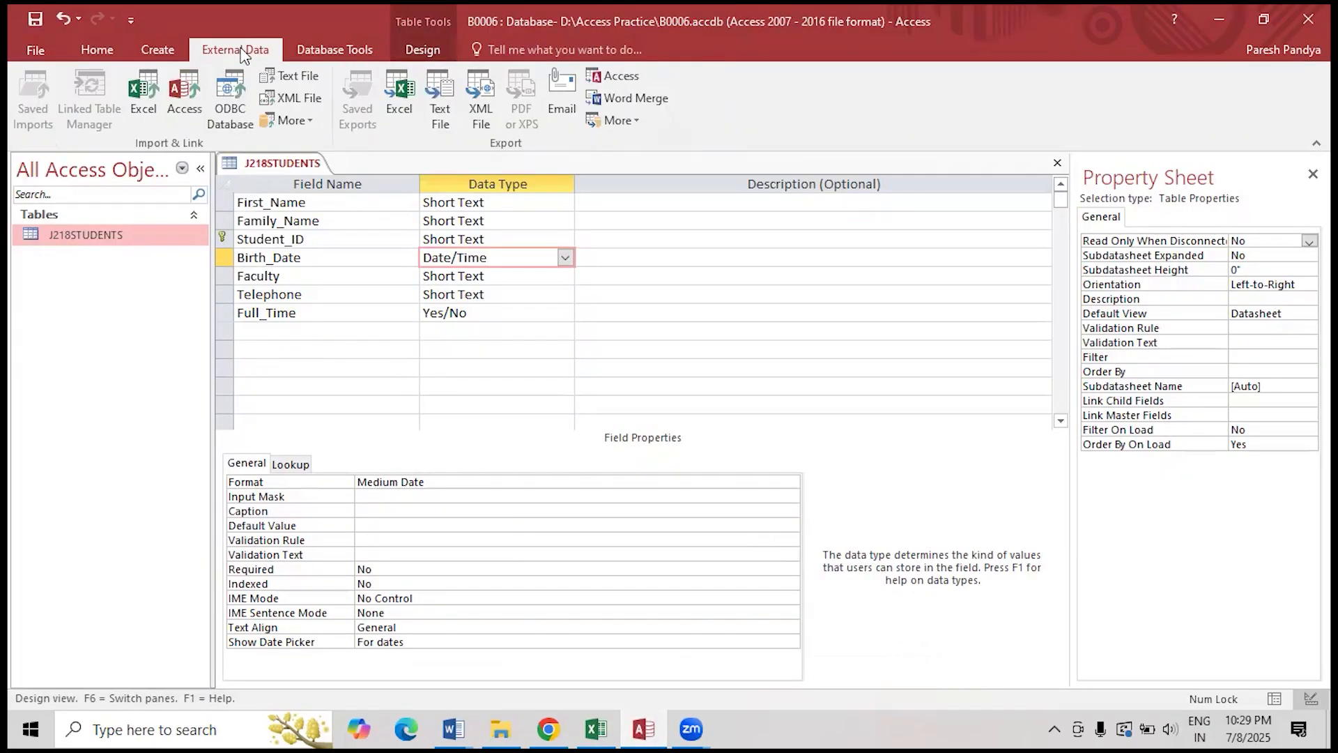
click(296, 76)
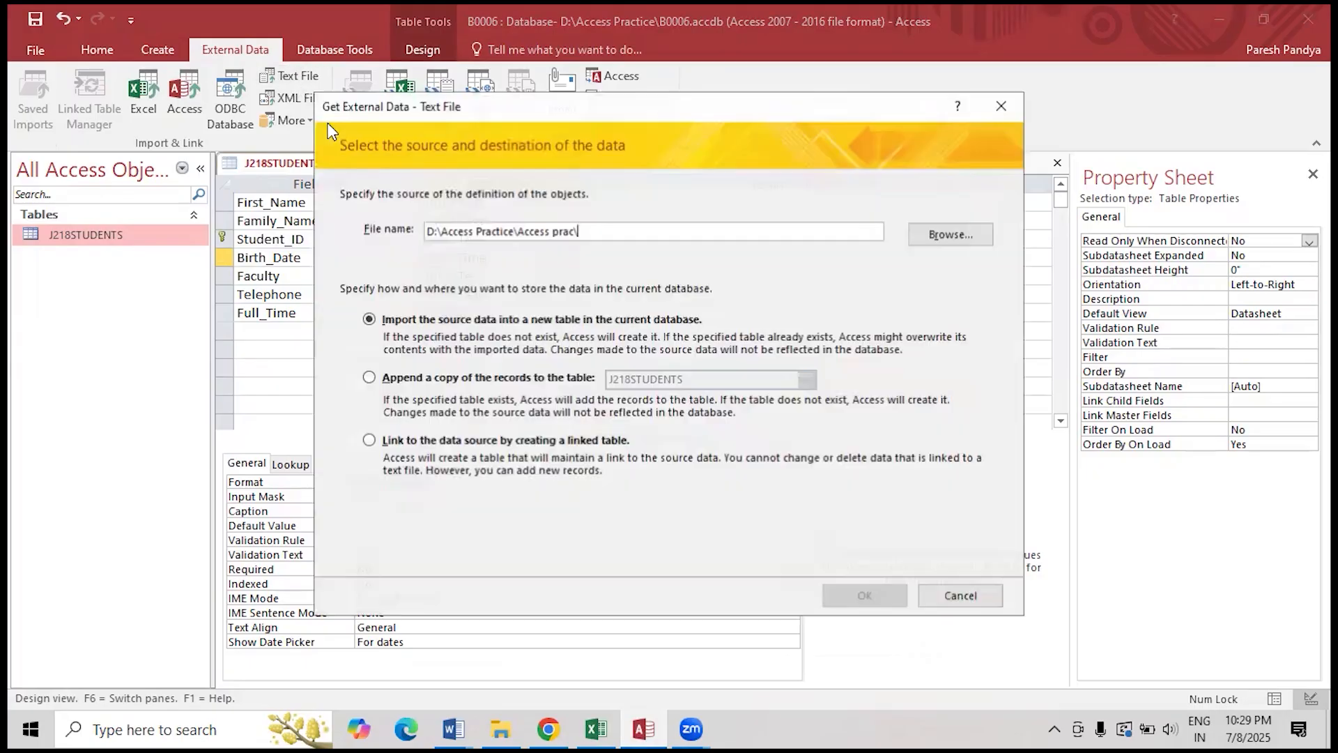
click(919, 236)
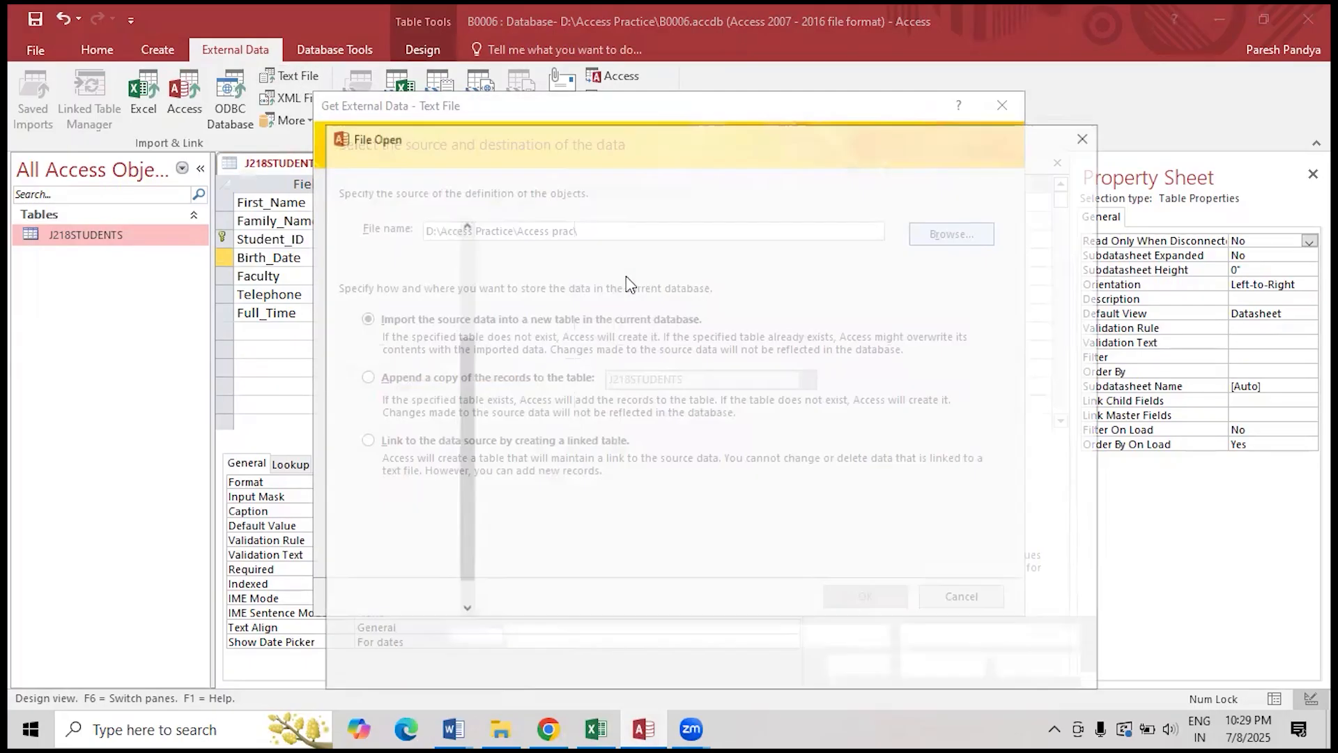
click(552, 307)
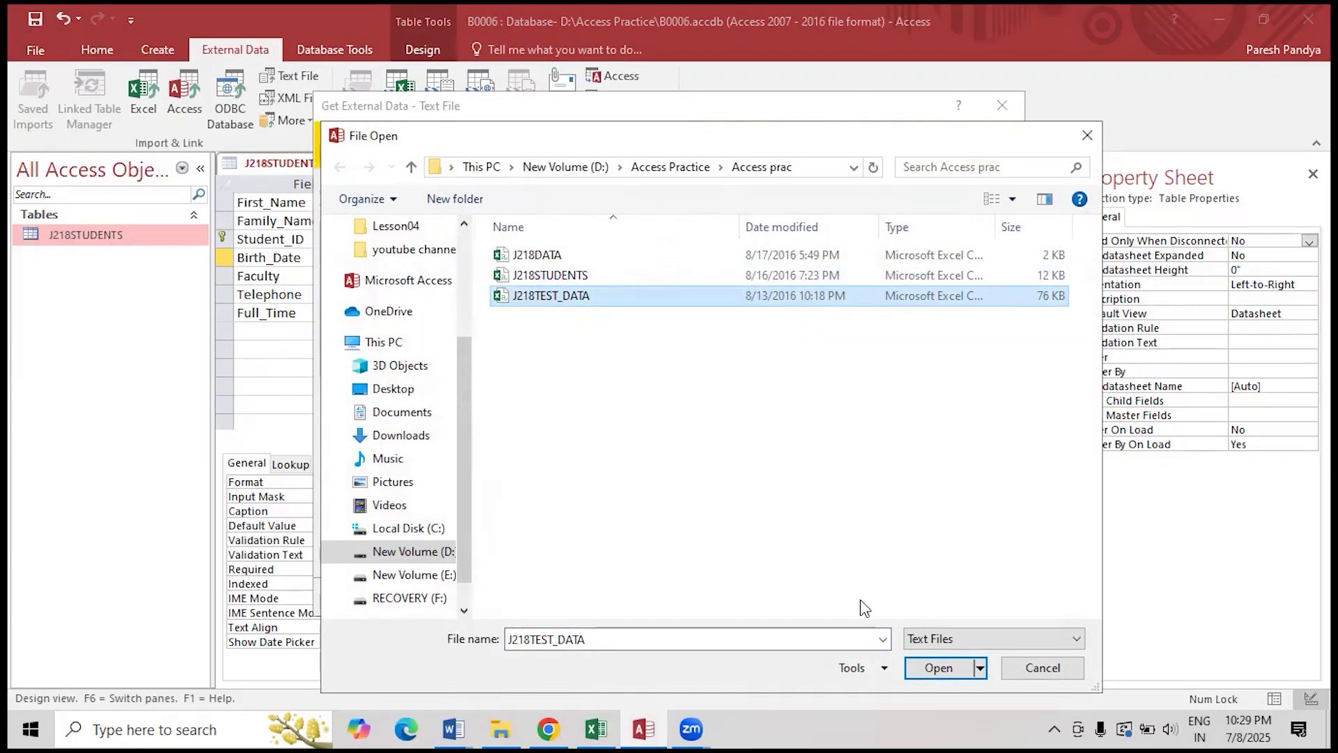
click(939, 667)
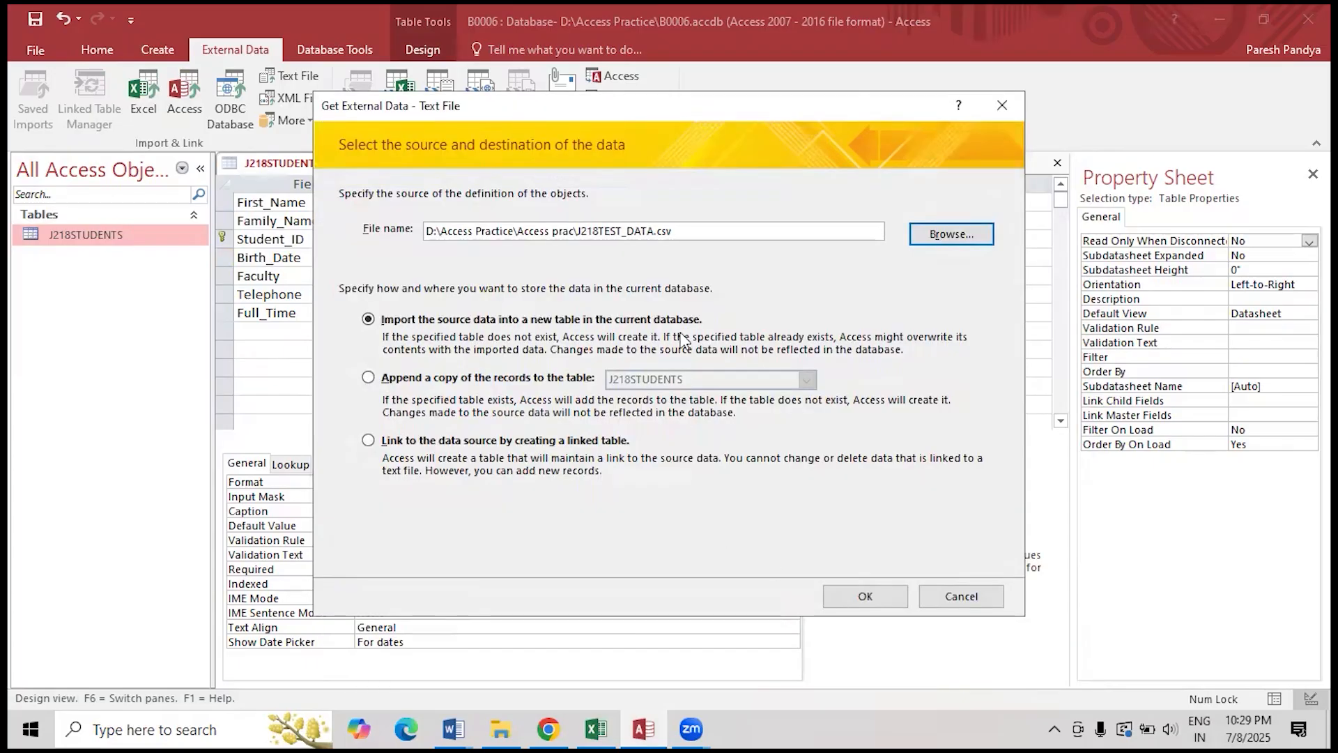
click(865, 596)
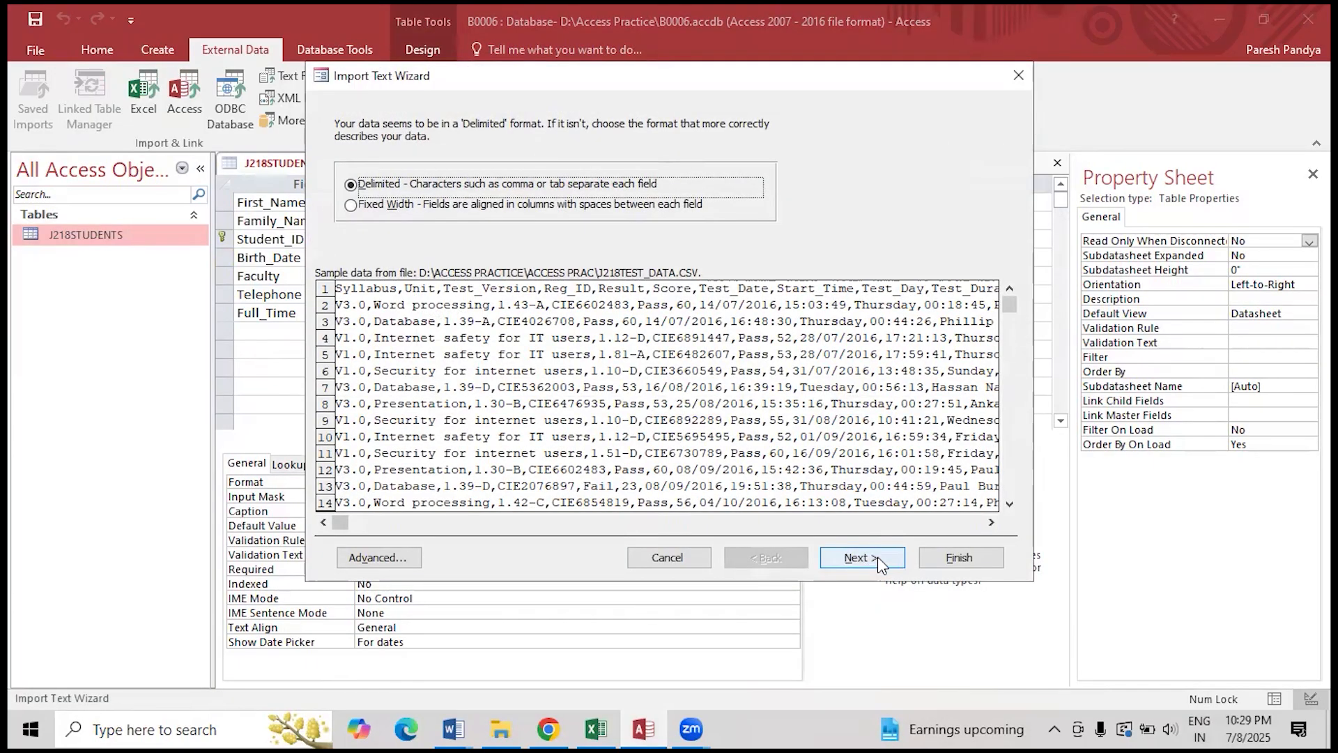
- Keep the data comma-delimited, treat the first row as field names, and set the import date order to DMY
click(871, 556)
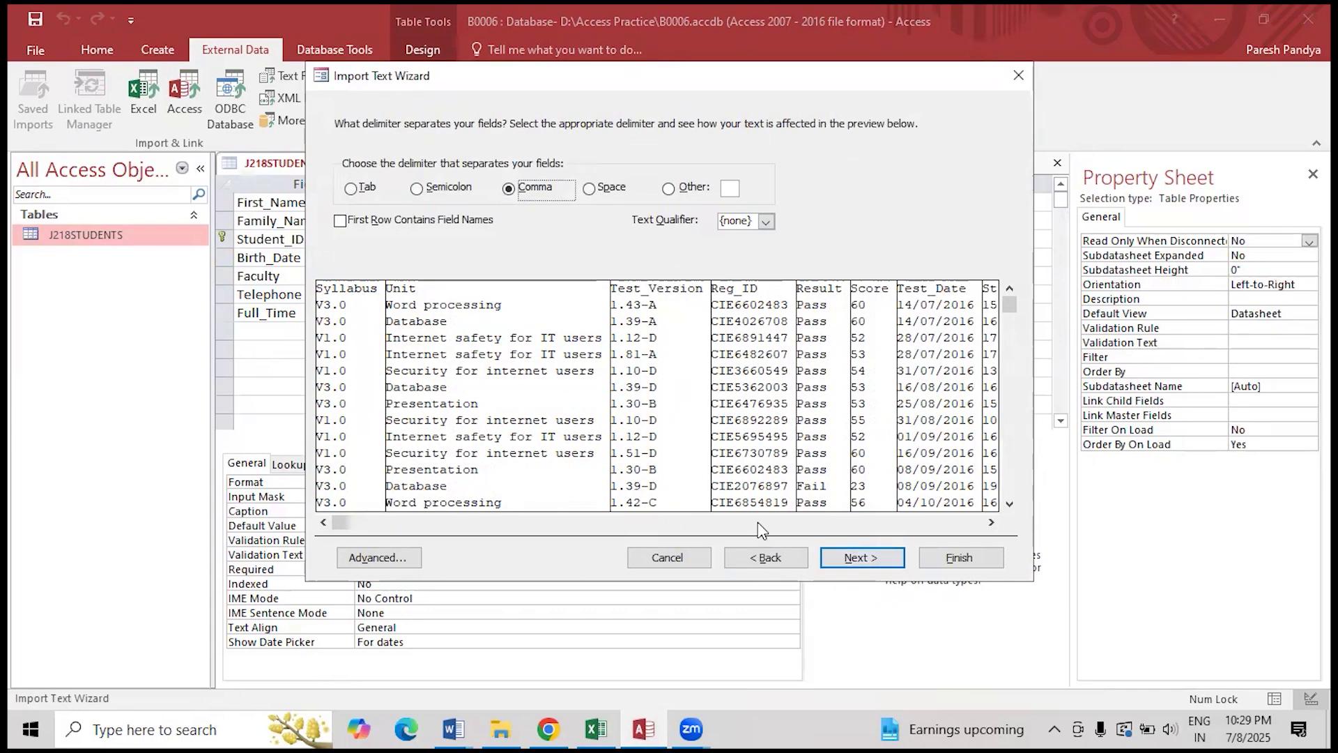
click(341, 222)
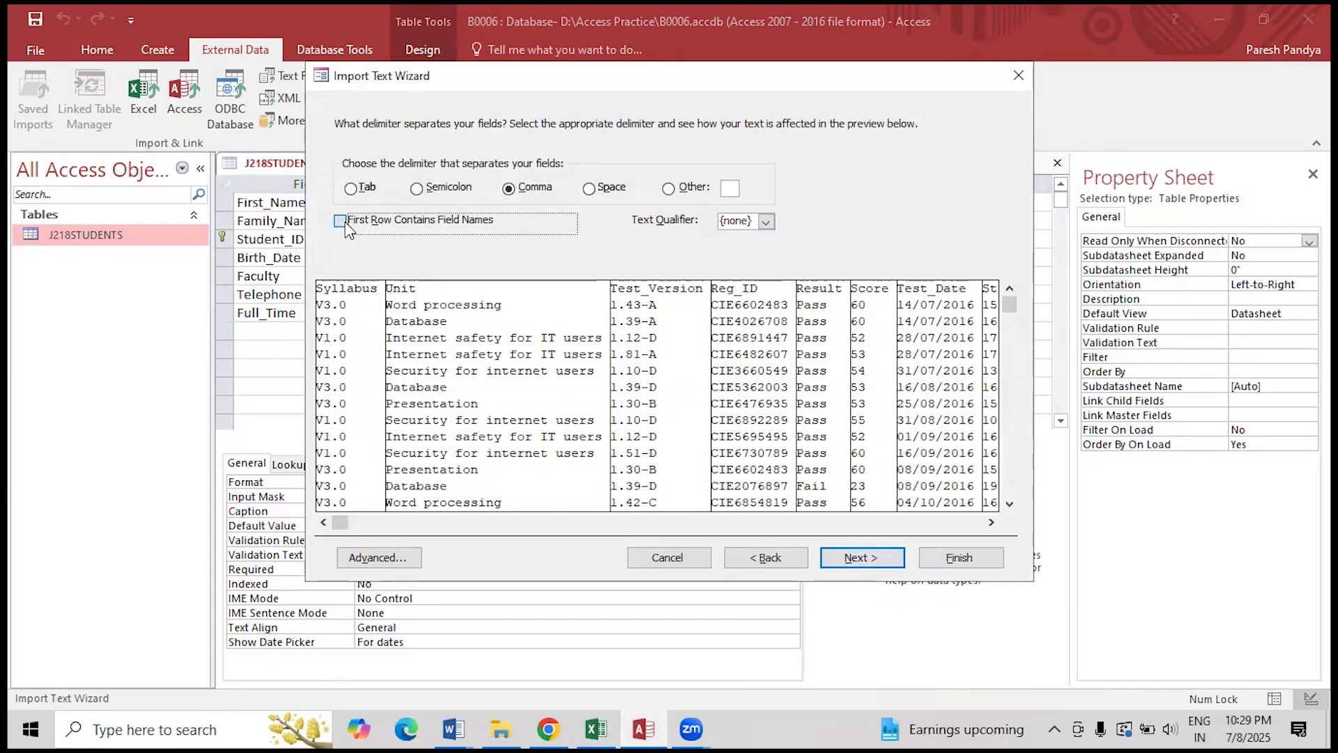
click(369, 557)
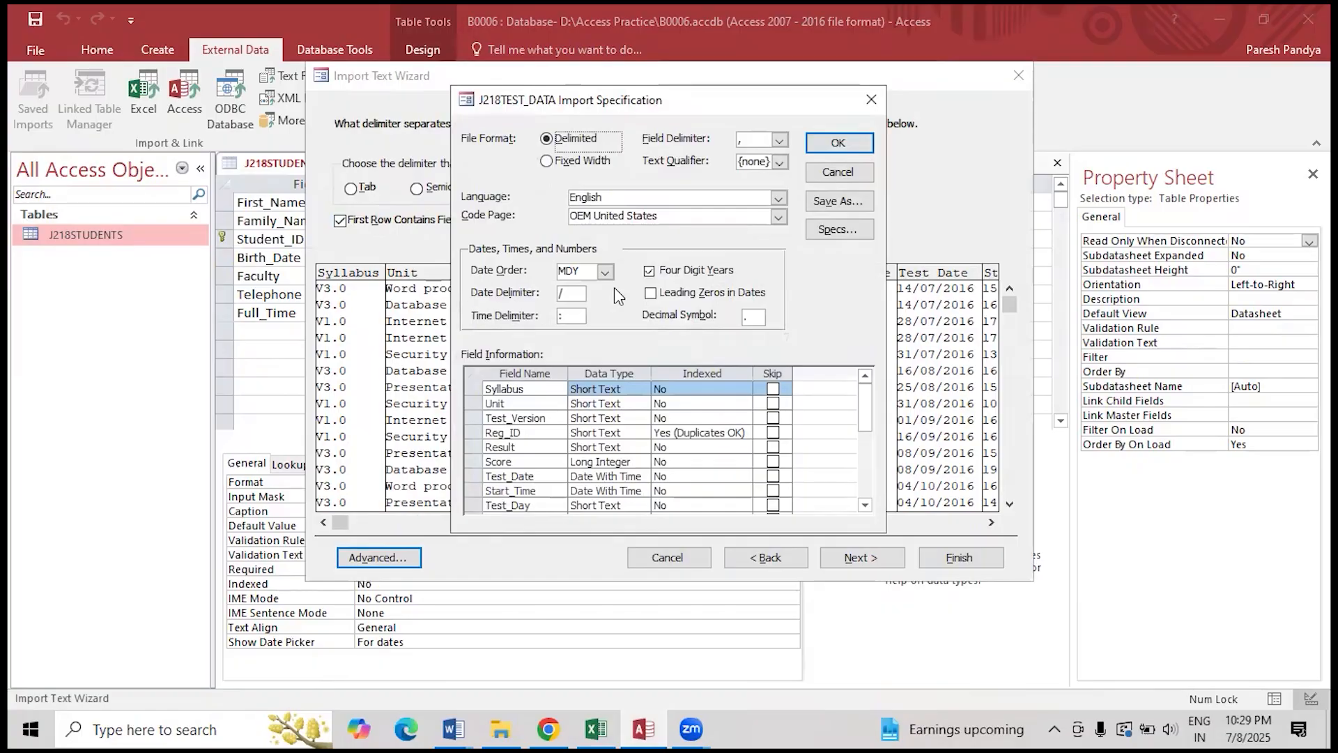
click(605, 272)
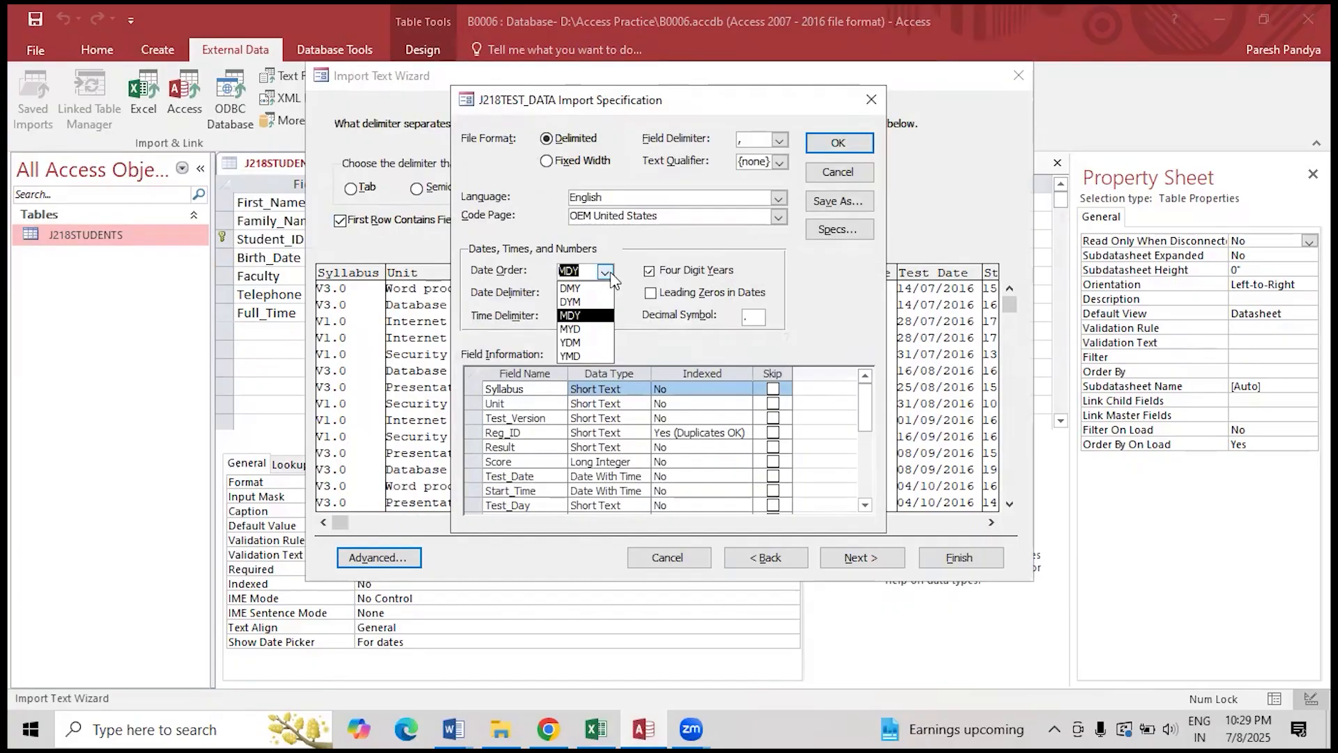
click(581, 287)
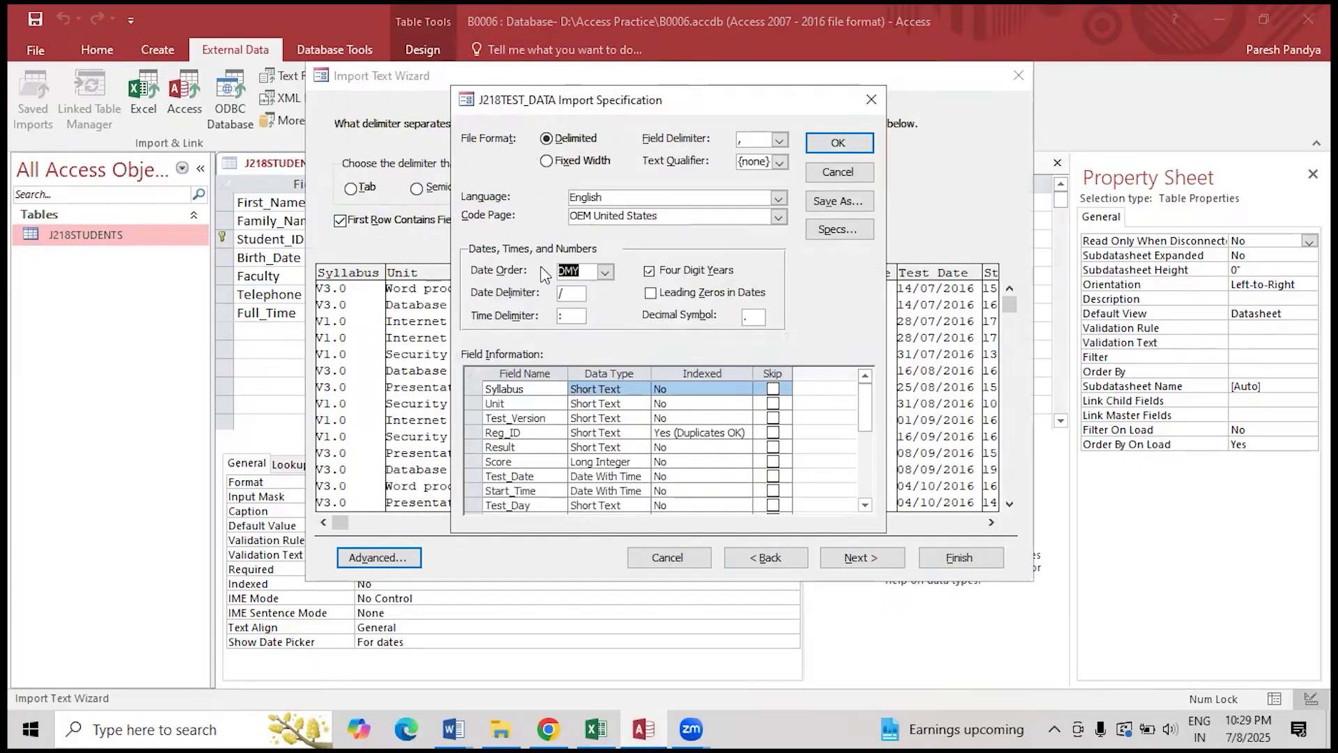
click(840, 144)
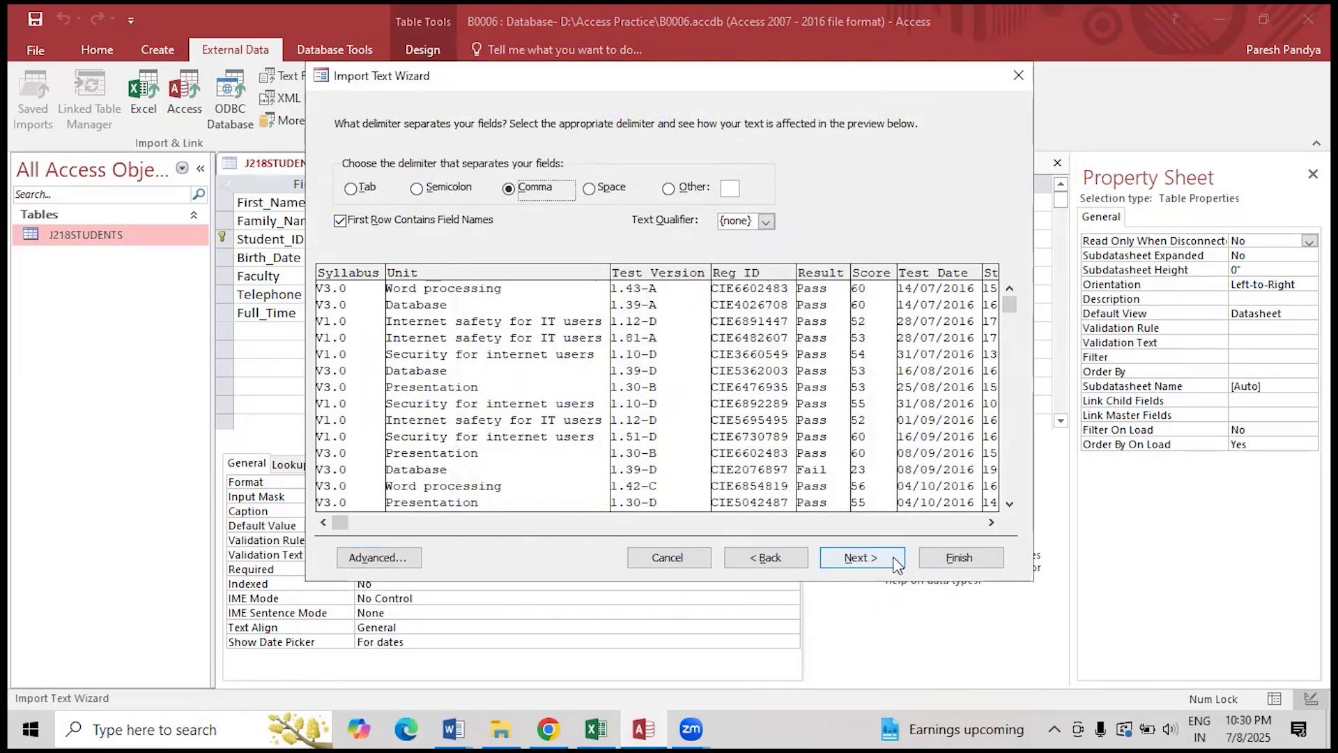
- Finish the import into table J218TEST_DATA with no primary key, without saving the import steps
click(863, 558)
click(876, 555)
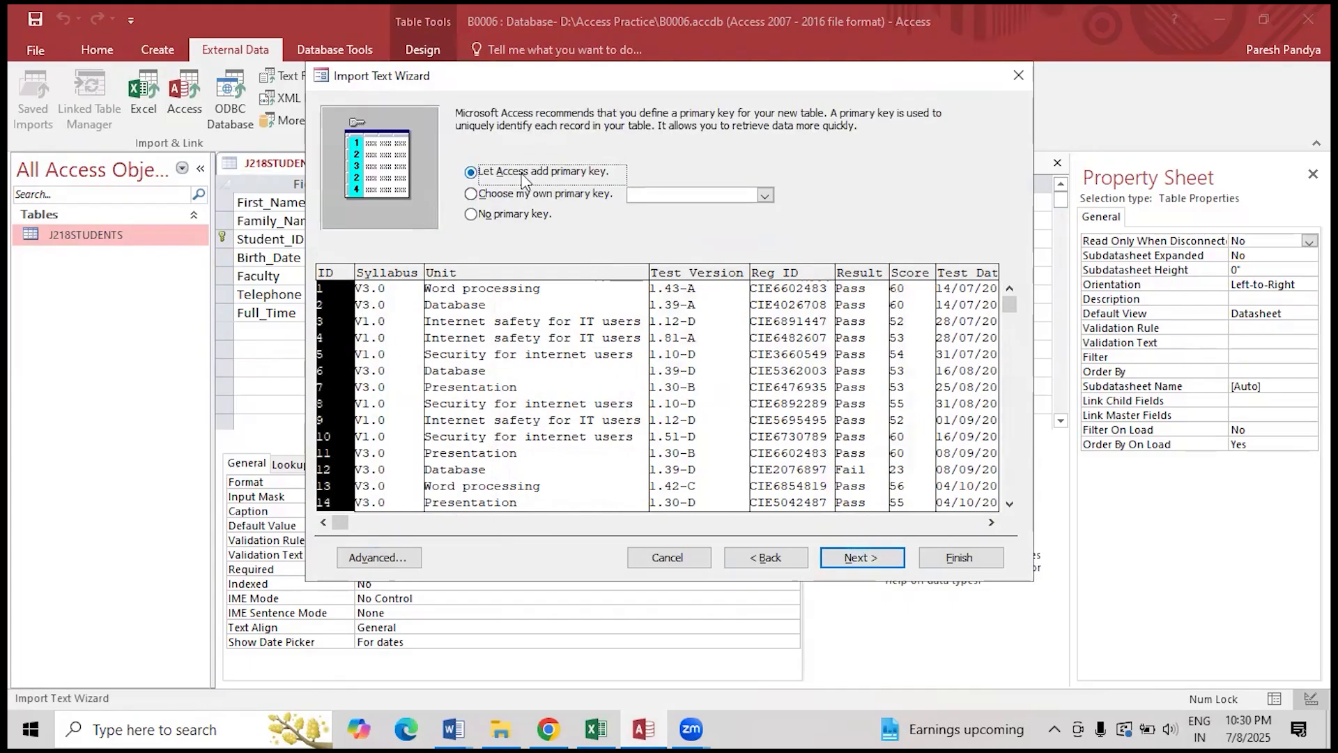
click(522, 218)
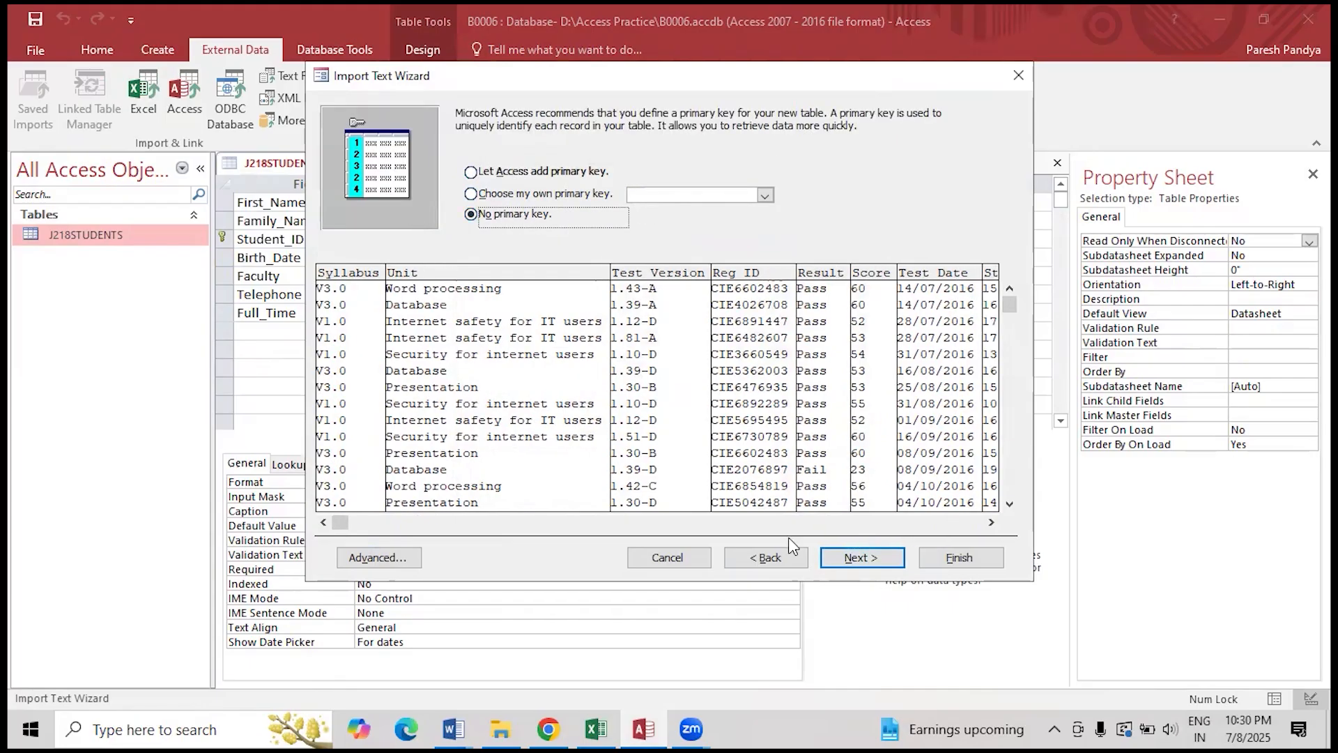
click(851, 558)
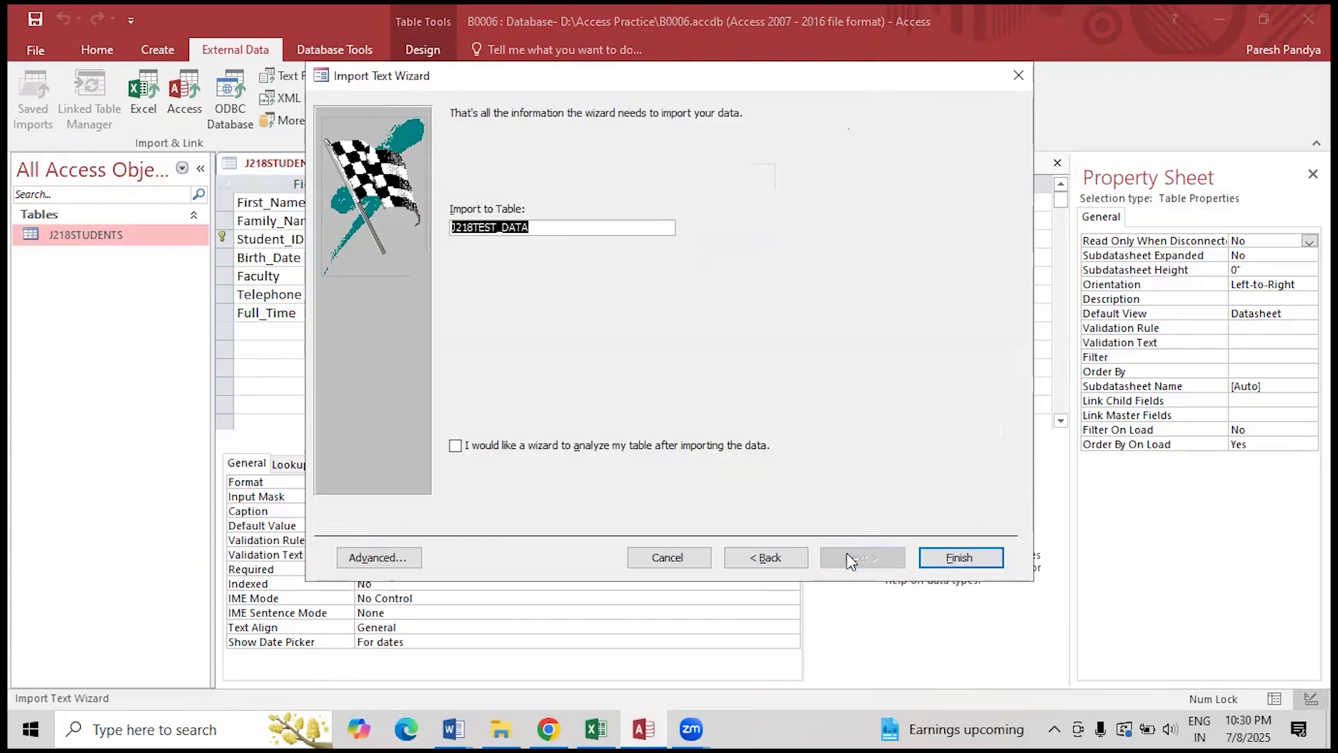
click(974, 564)
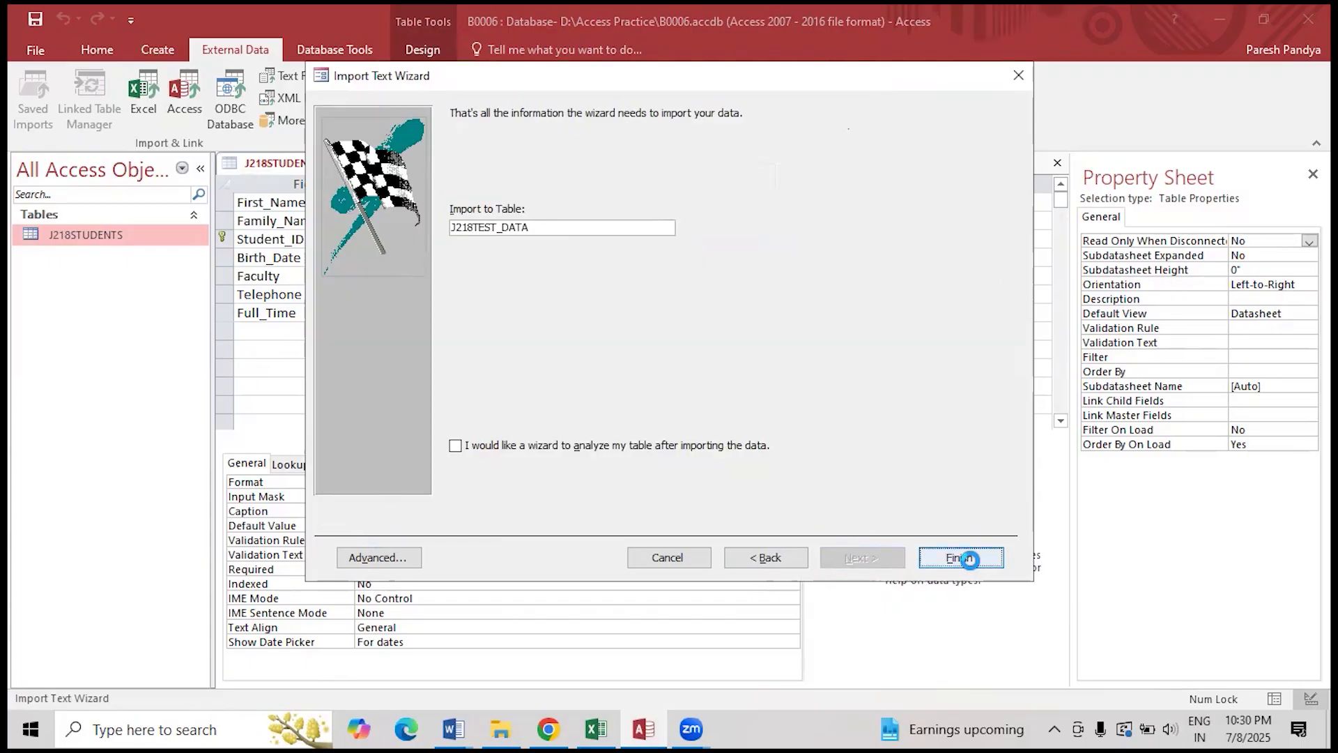
click(961, 612)
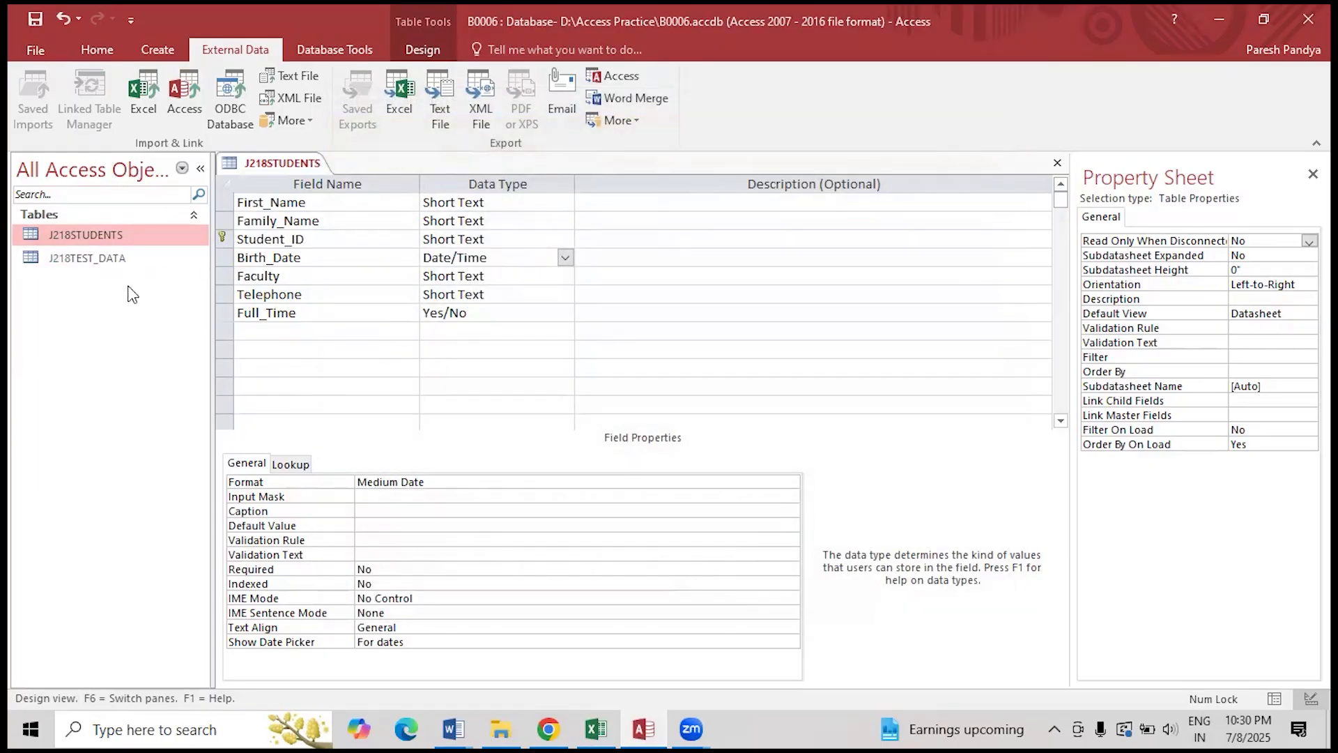
- Open the database relationships and add the J218STUDENTS and J218TEST_DATA tables to the layout
click(323, 51)
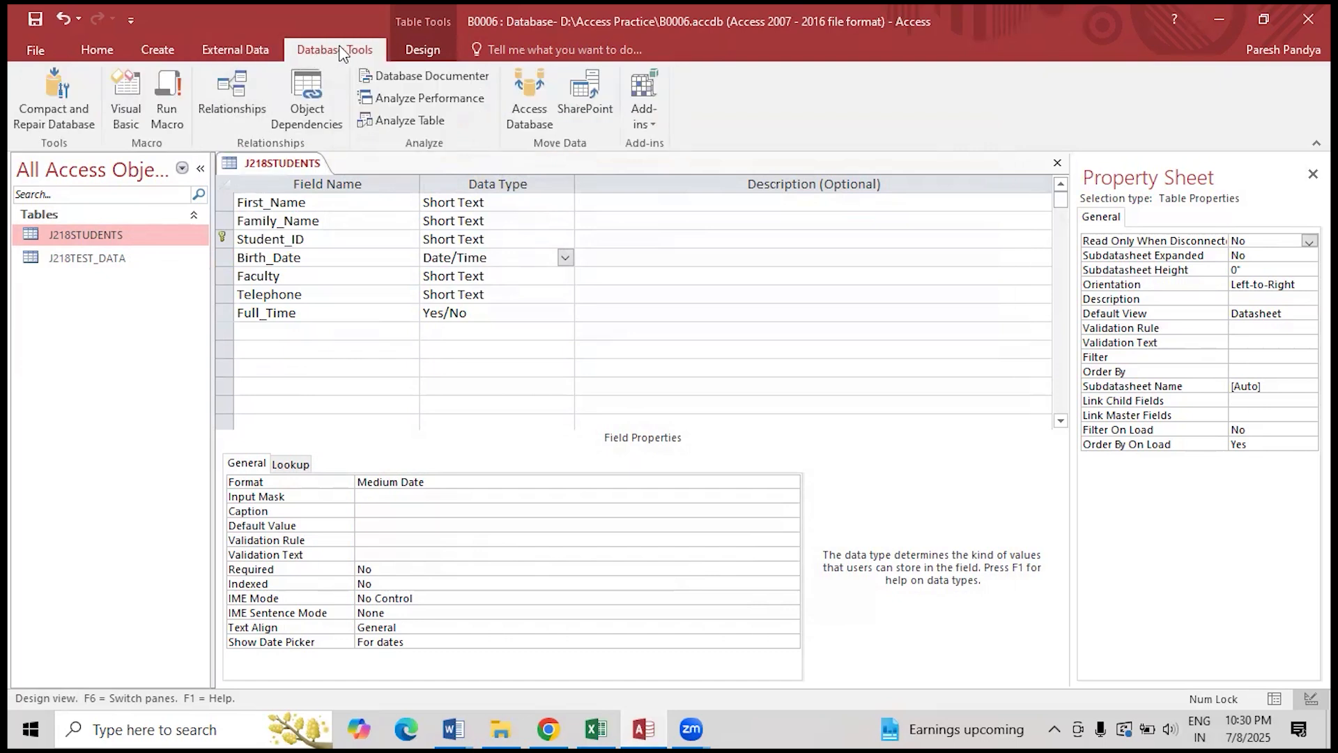
click(215, 101)
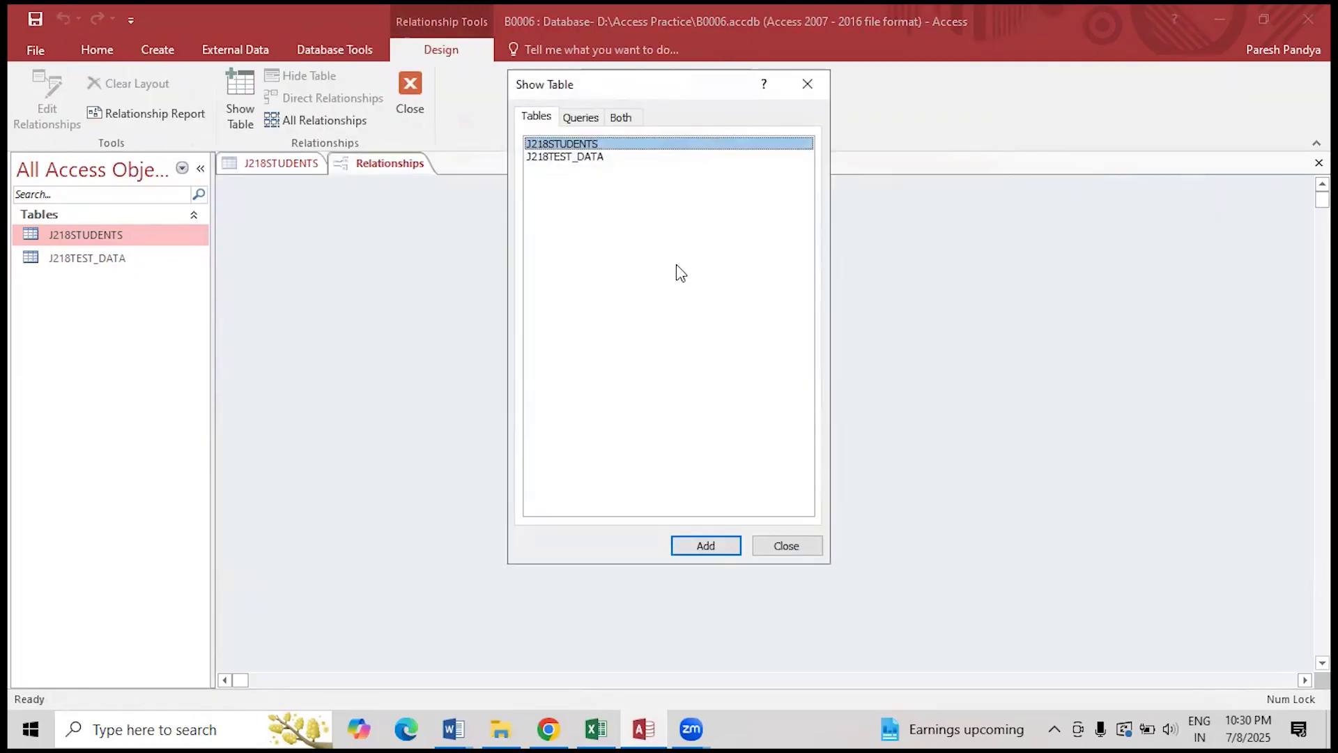
shift+click(591, 158)
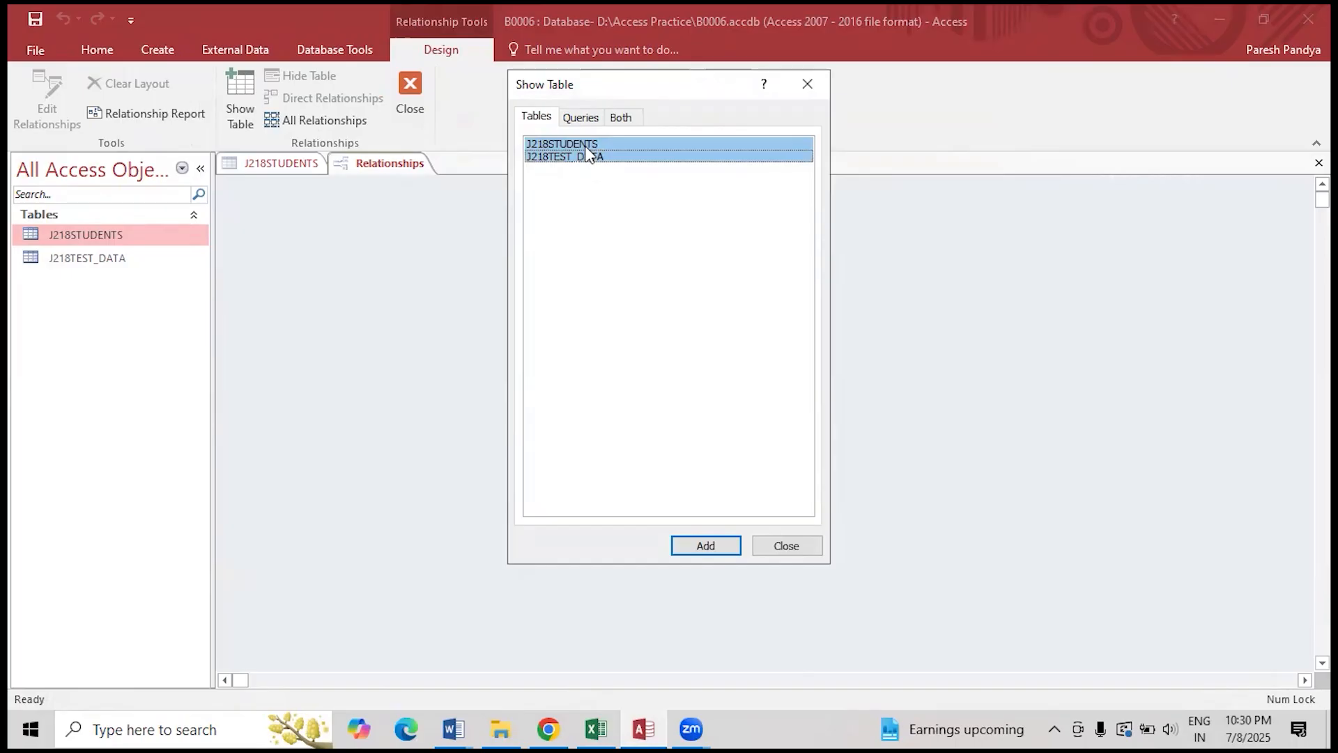
click(718, 545)
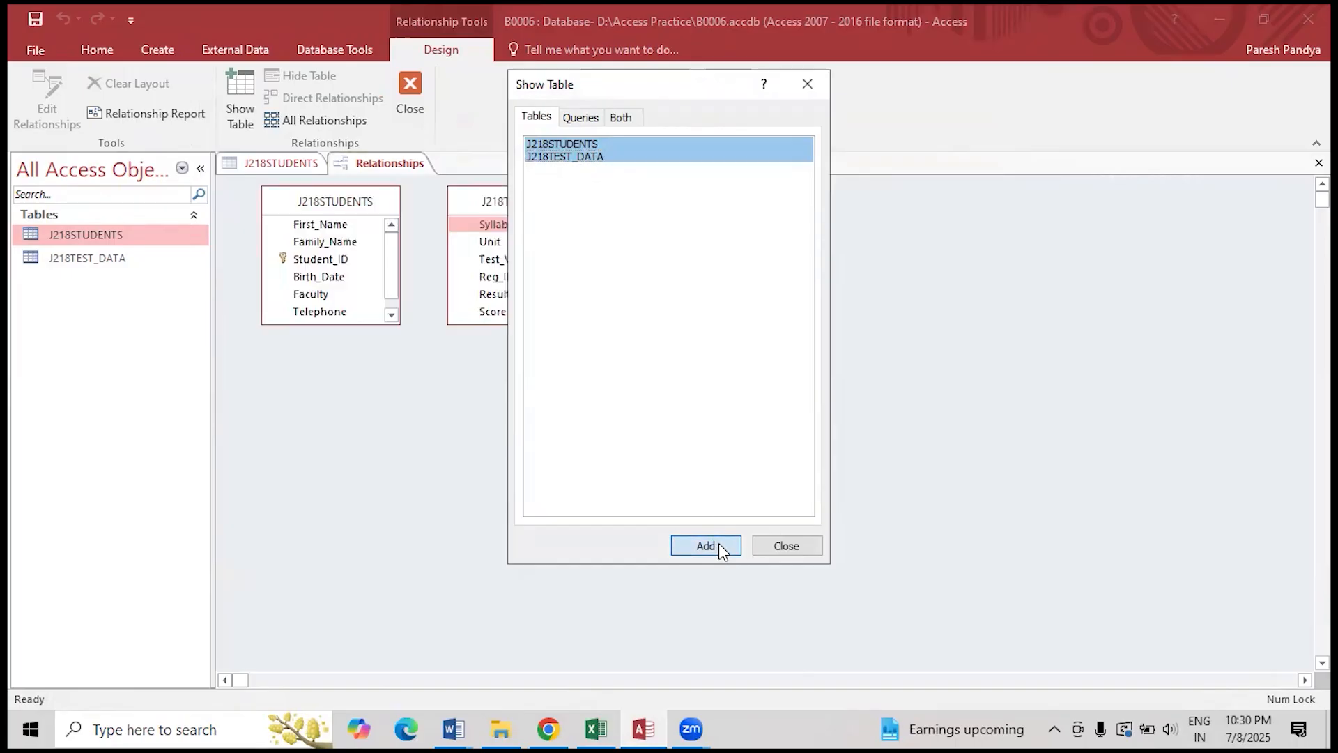
click(786, 548)
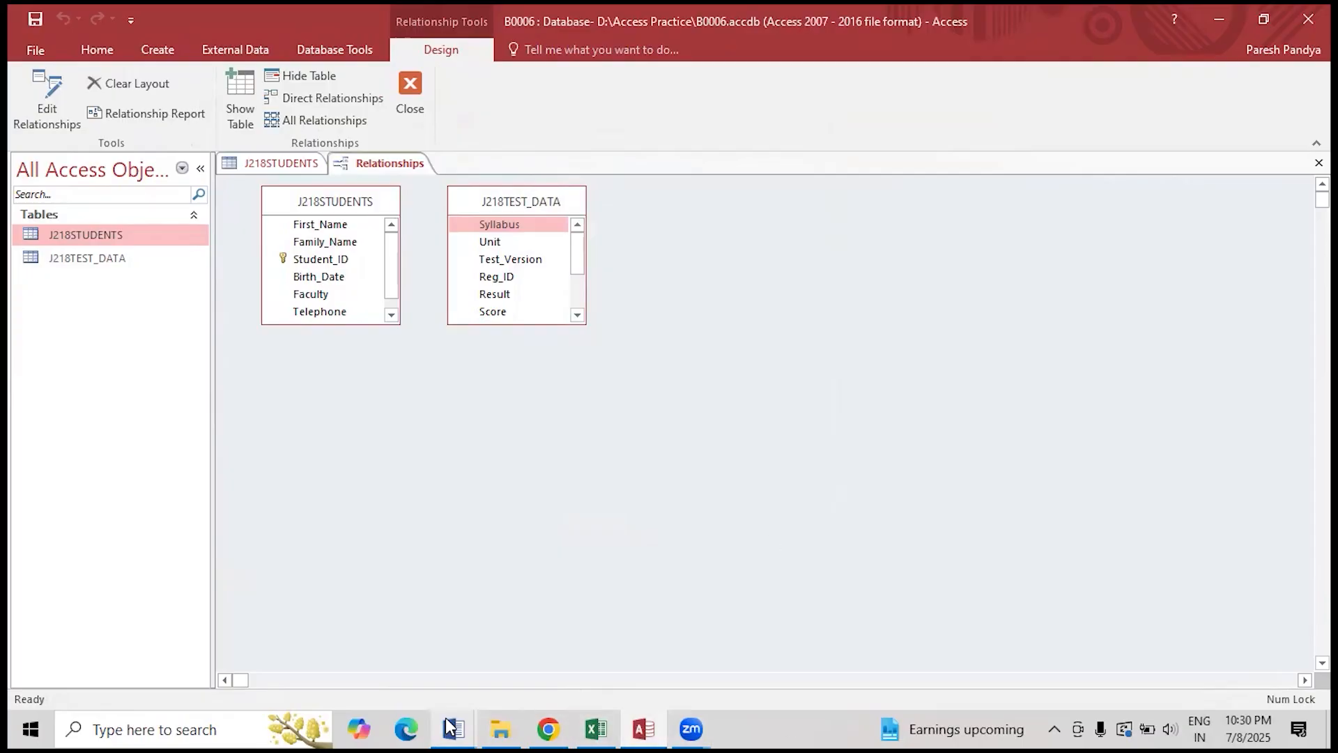
- Check task 20 in access prac 18, then link Student_ID in J218STUDENTS to Reg_ID in J218TEST_DATA in the relationships layout
mouse_move(451, 728)
click(378, 646)
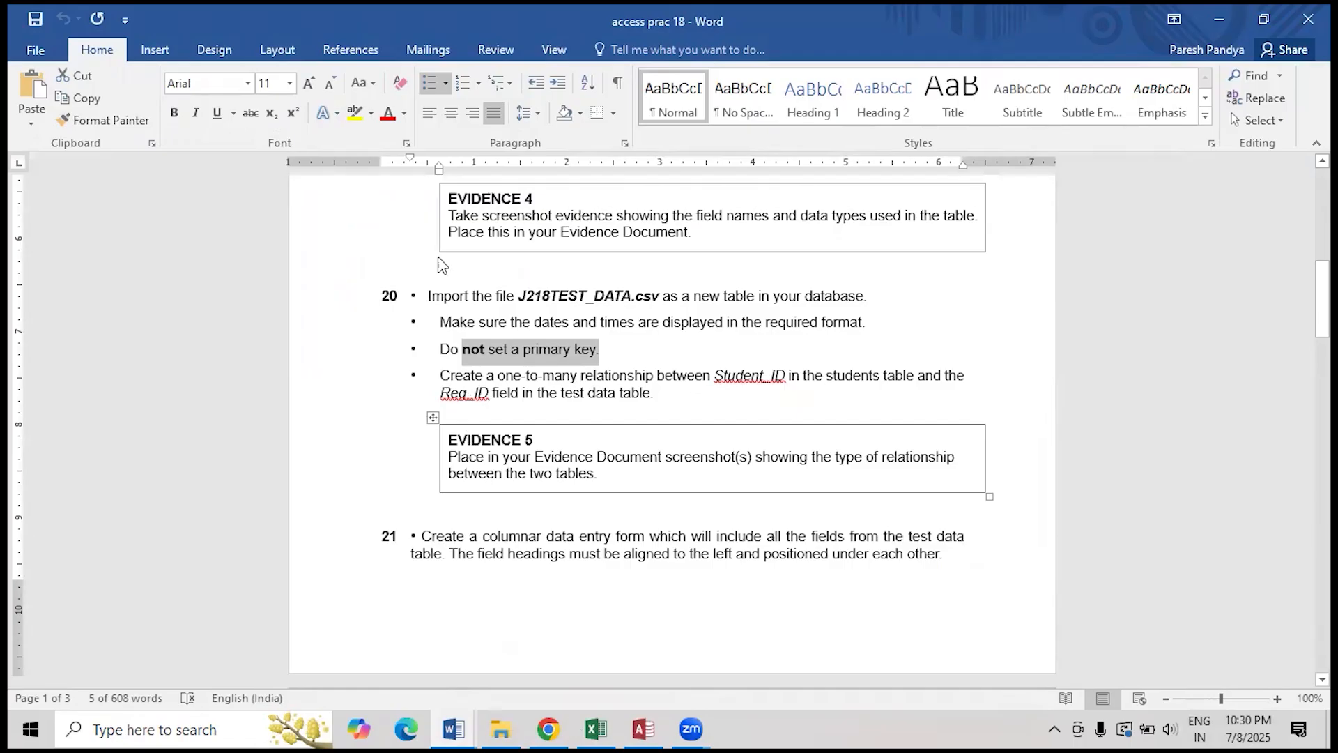
key(alt+Tab)
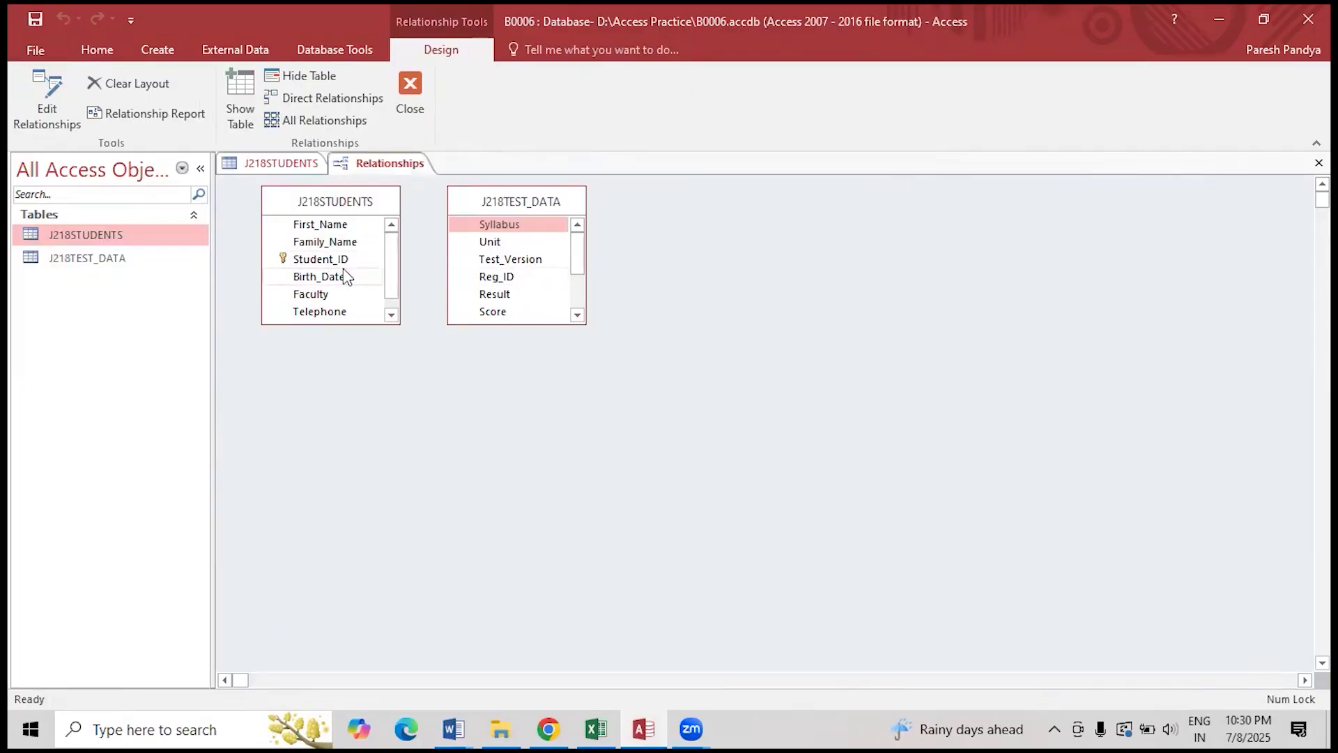
drag(346, 261, 497, 279)
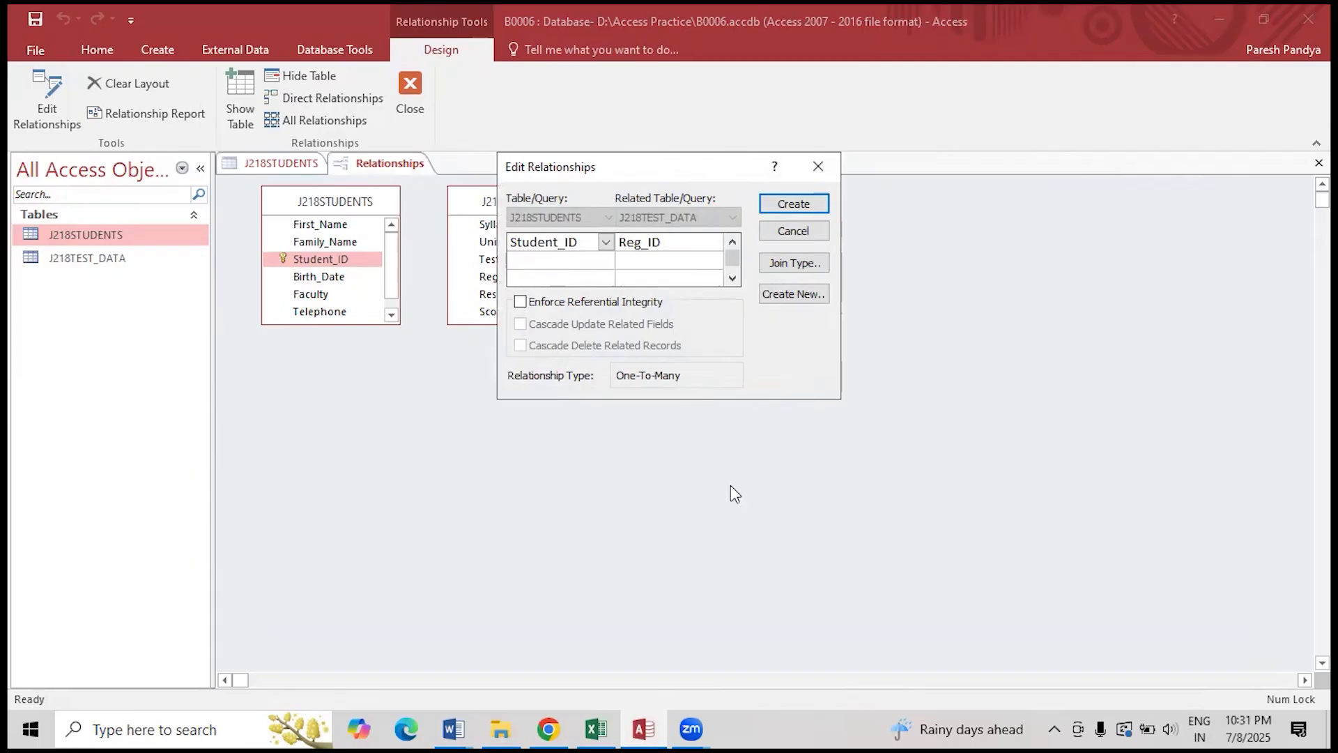
- Check the required relationship type in task 20 of access prac 18 and return to the relationship settings in Access
key(Tab)
key(alt+Tab)
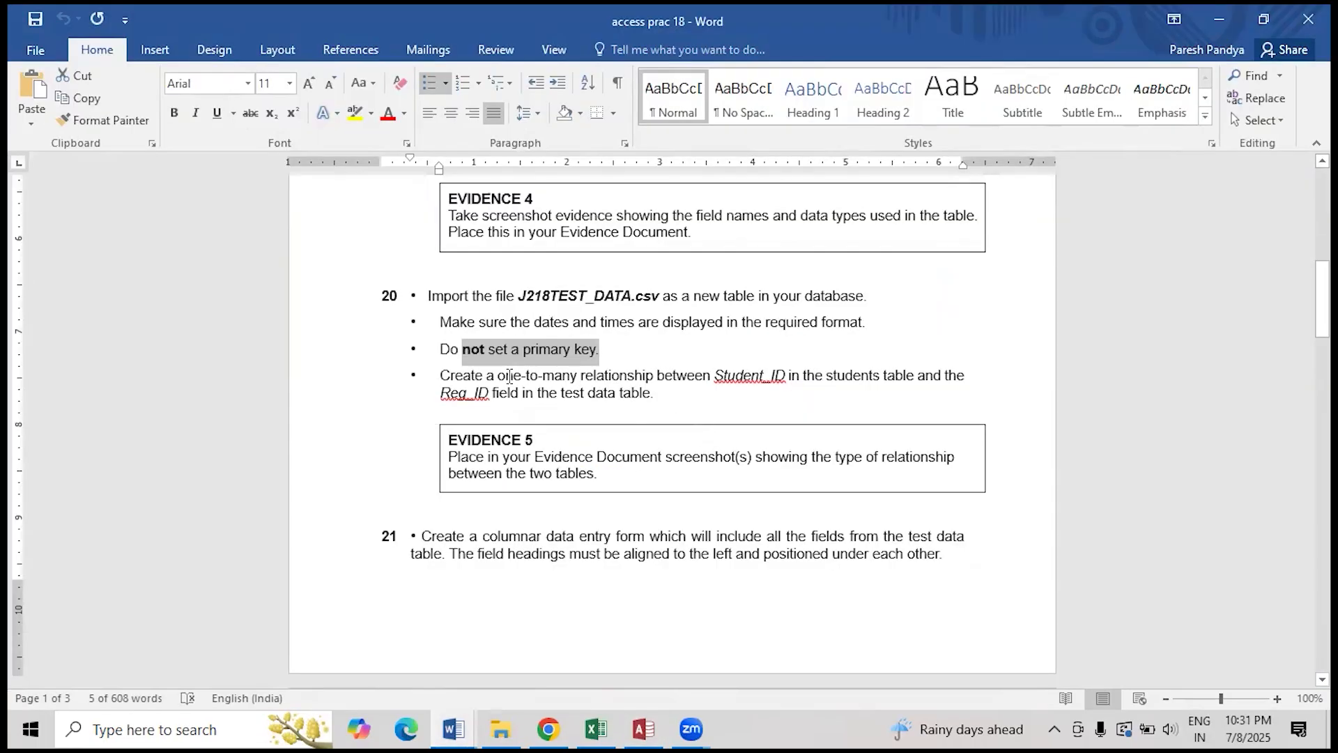
drag(504, 377, 580, 378)
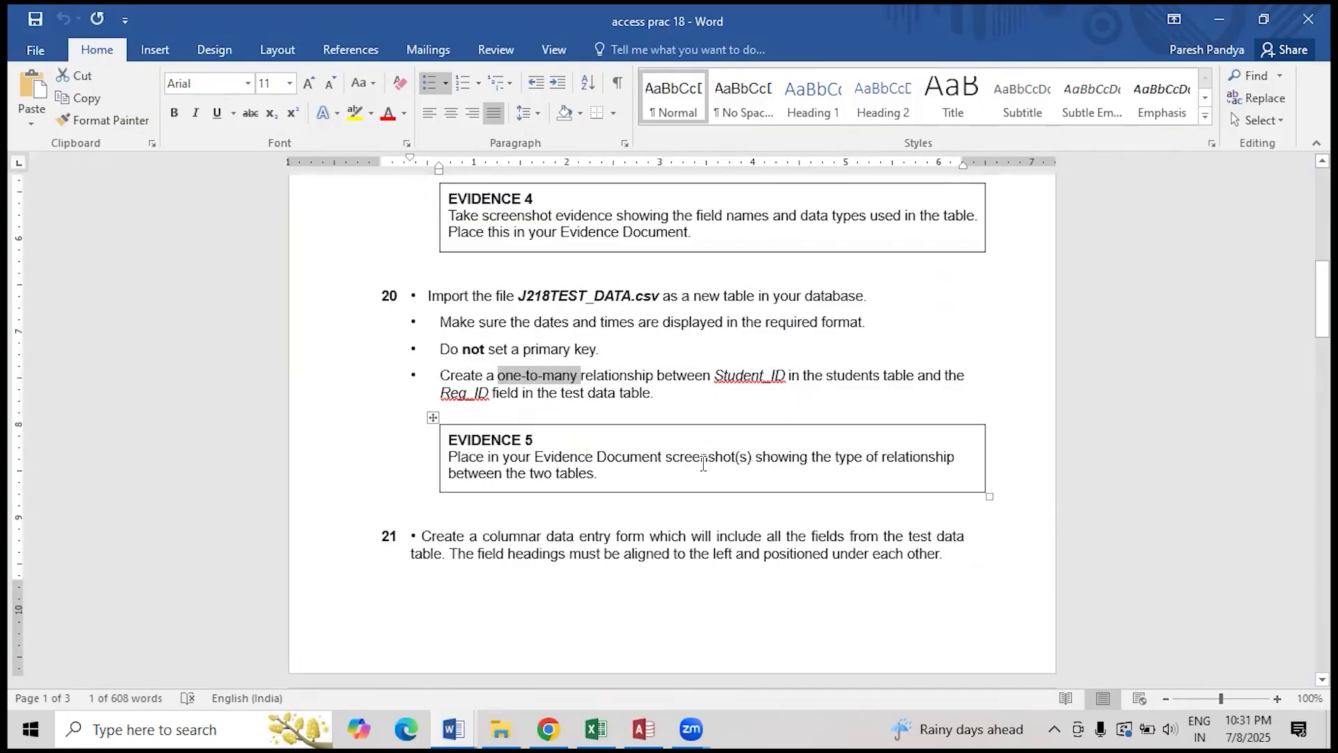
key(alt+Tab)
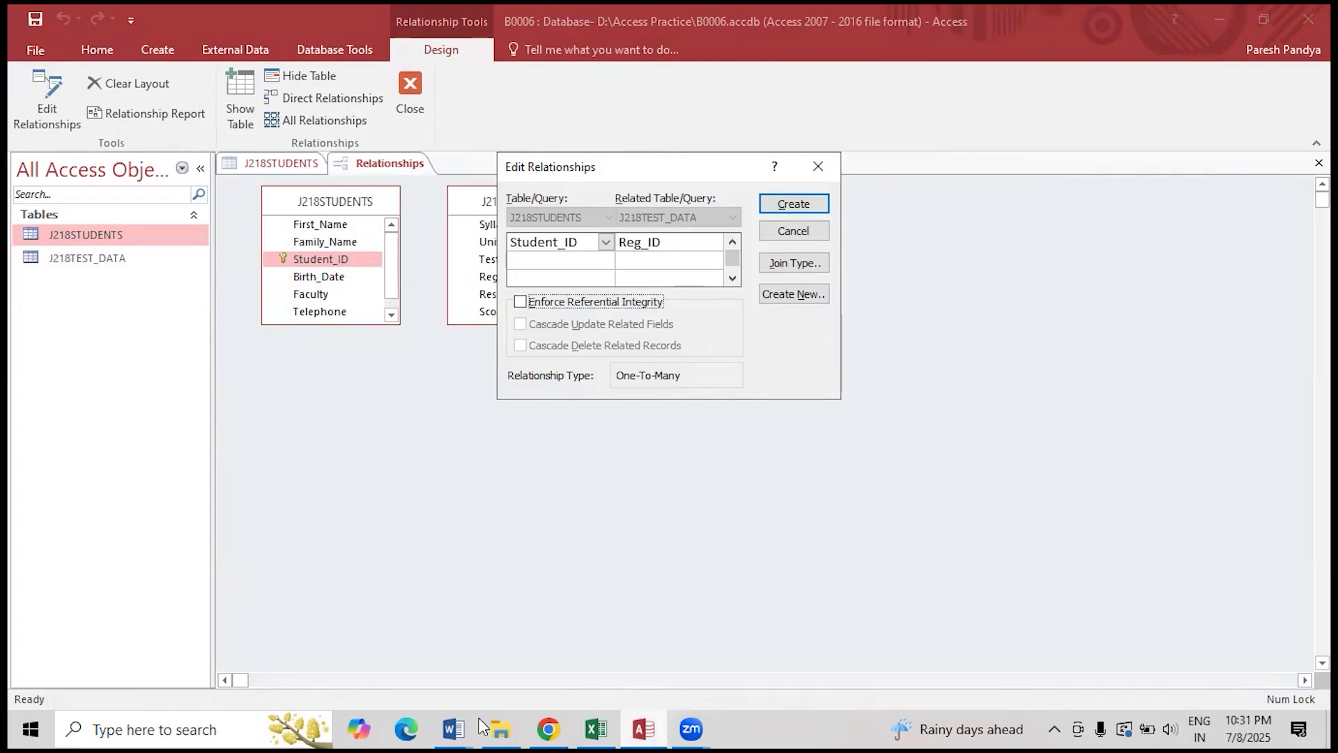
- Switch to the evidence document in Word and paste the relationship settings screenshot under the heading "Relationship between tables"
click(453, 728)
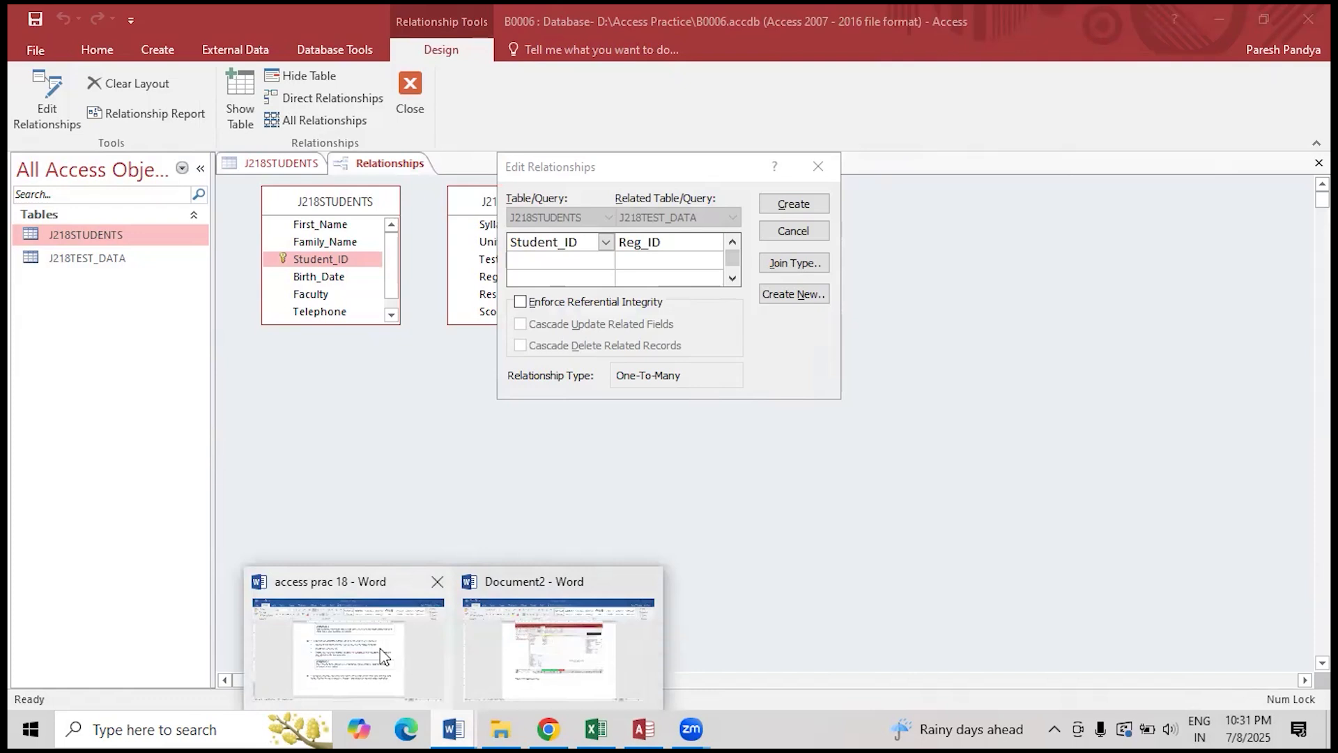
click(557, 649)
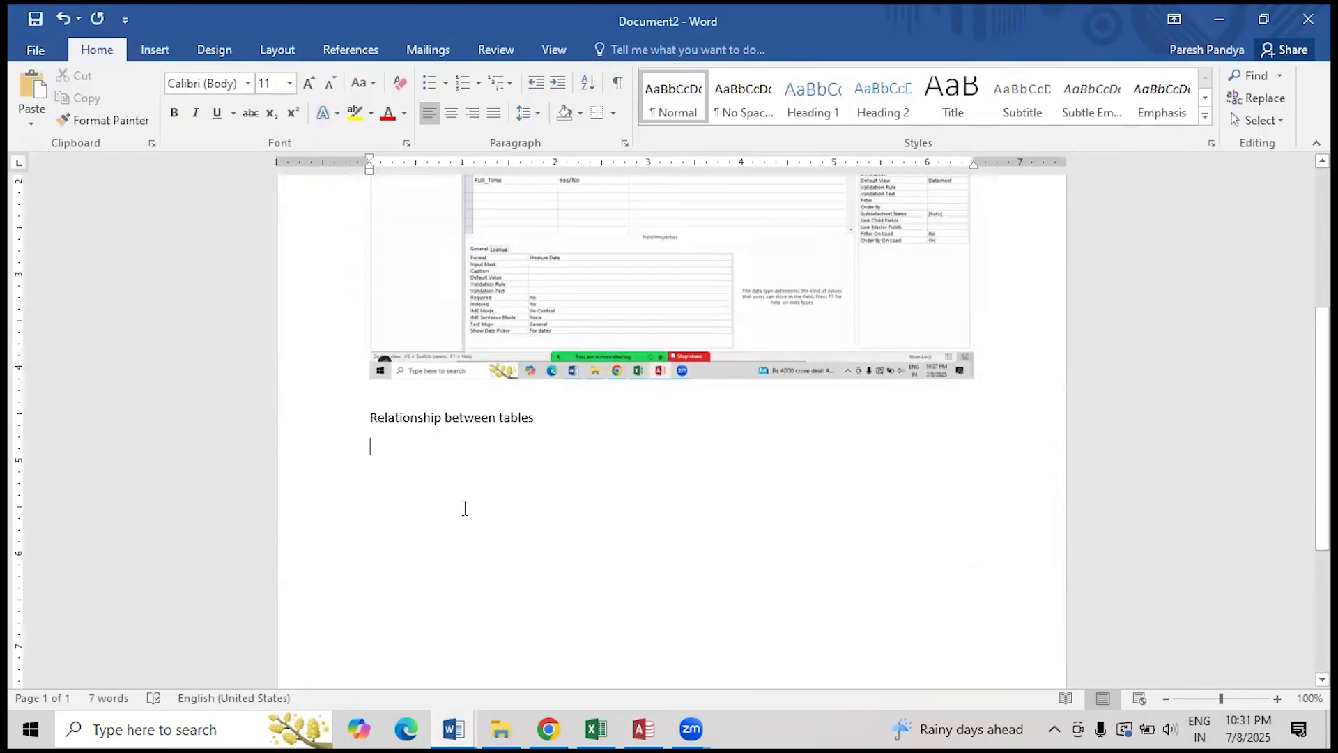
scroll(464, 488, down, 3)
key(ctrl+v)
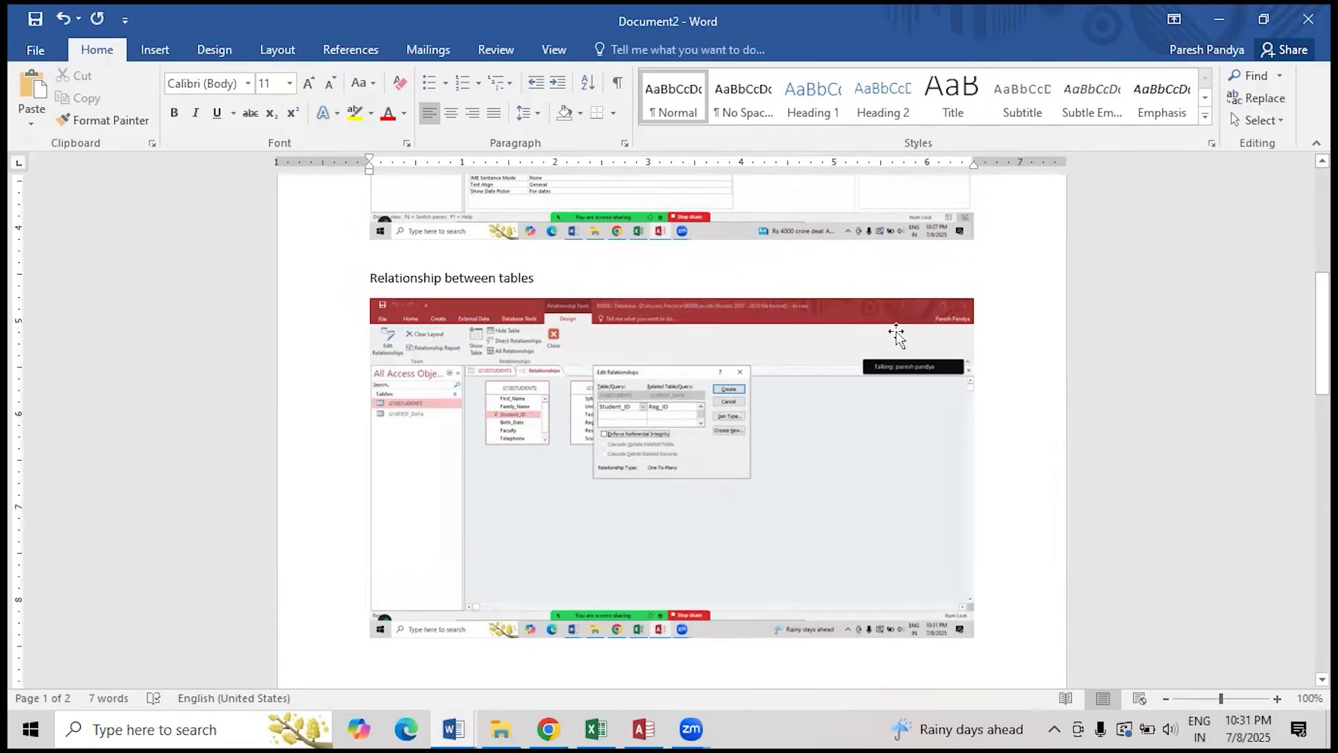
- Set the text wrapping of the screenshot under "Relationship between tables" to Top and Bottom
click(973, 312)
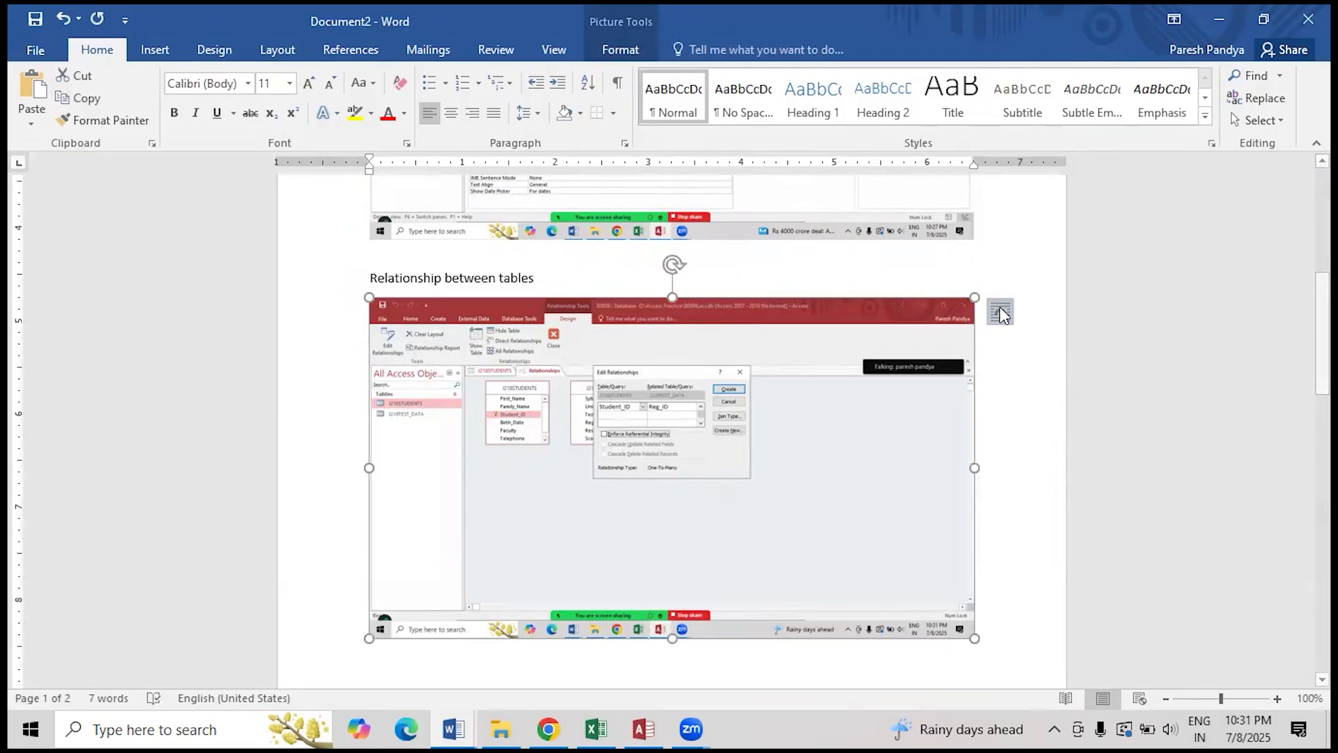
click(1000, 312)
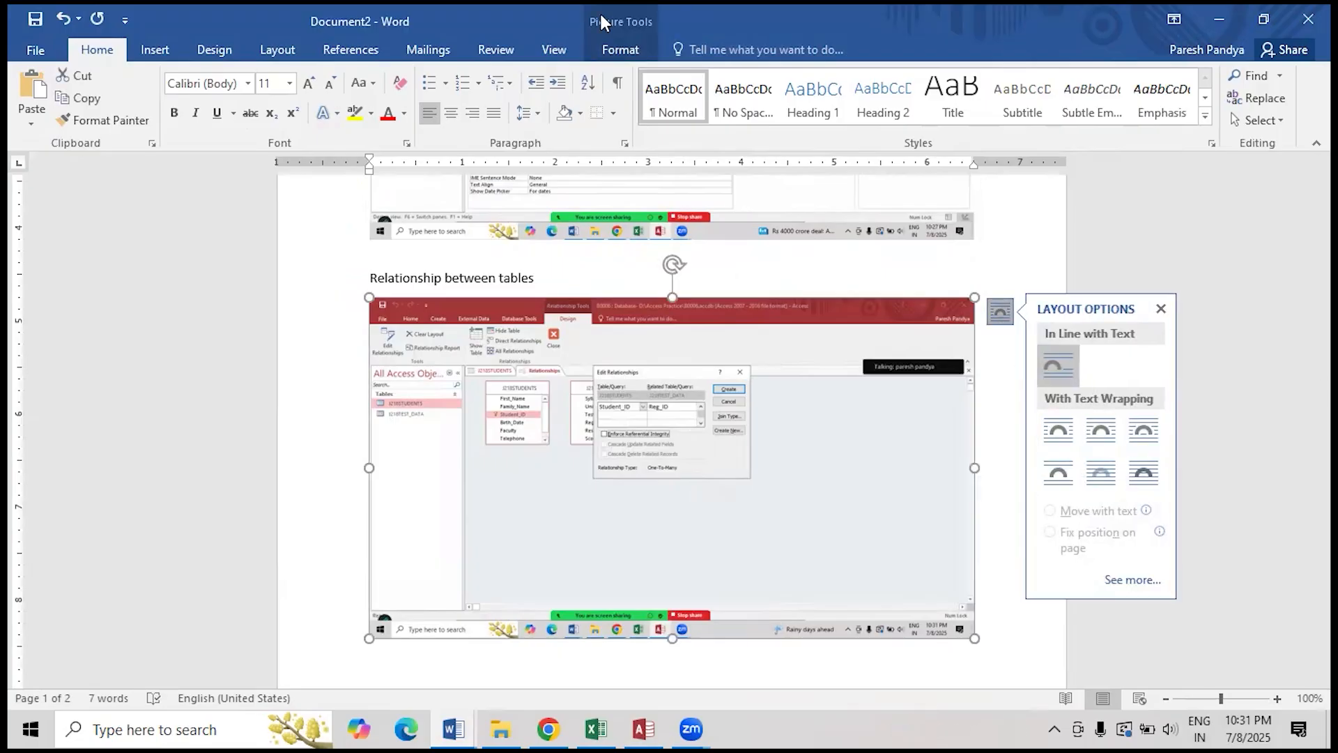
click(620, 49)
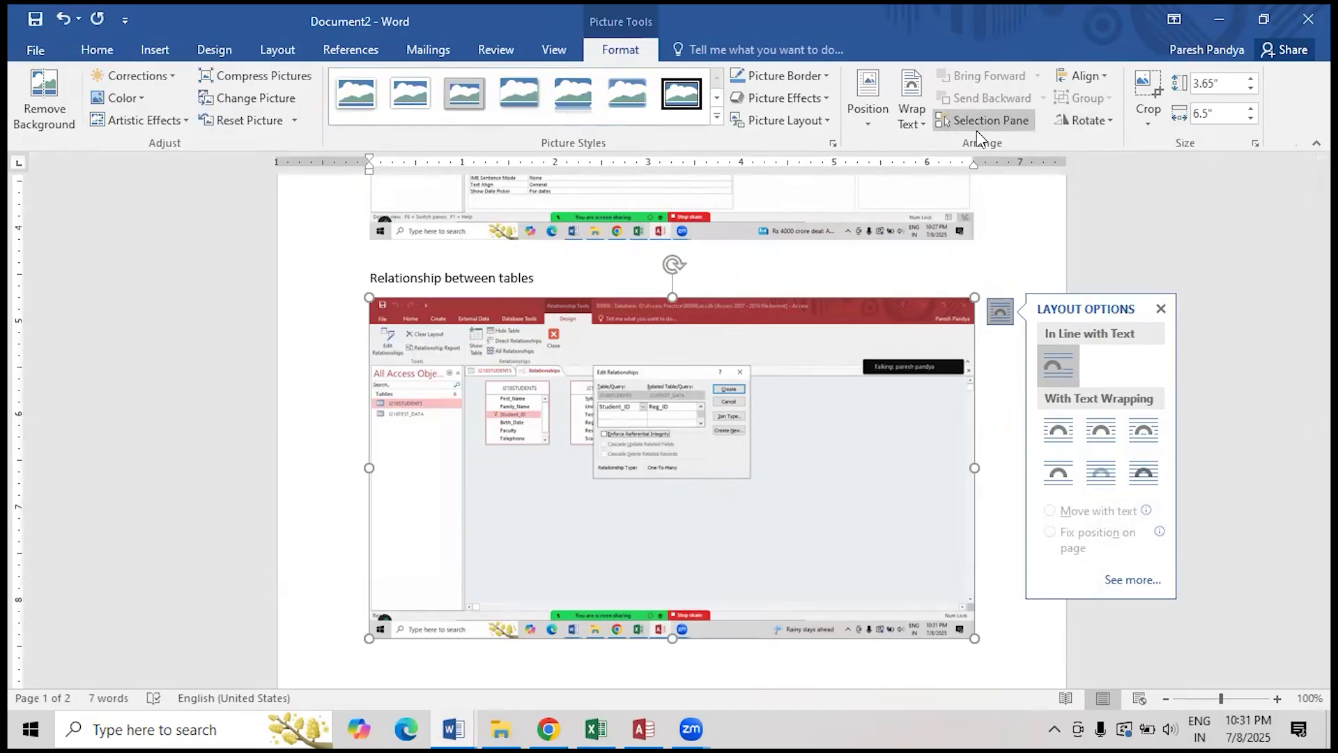
click(922, 118)
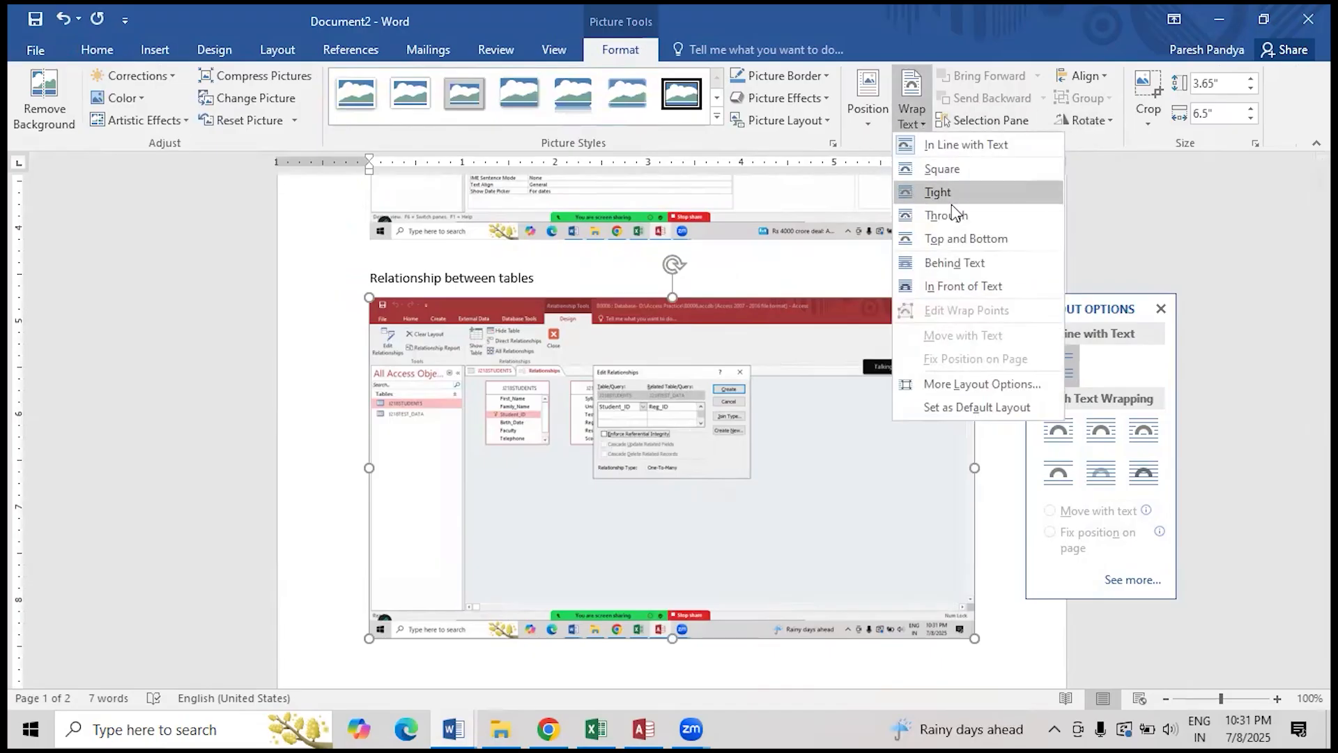
click(960, 237)
scroll(778, 472, down, 5)
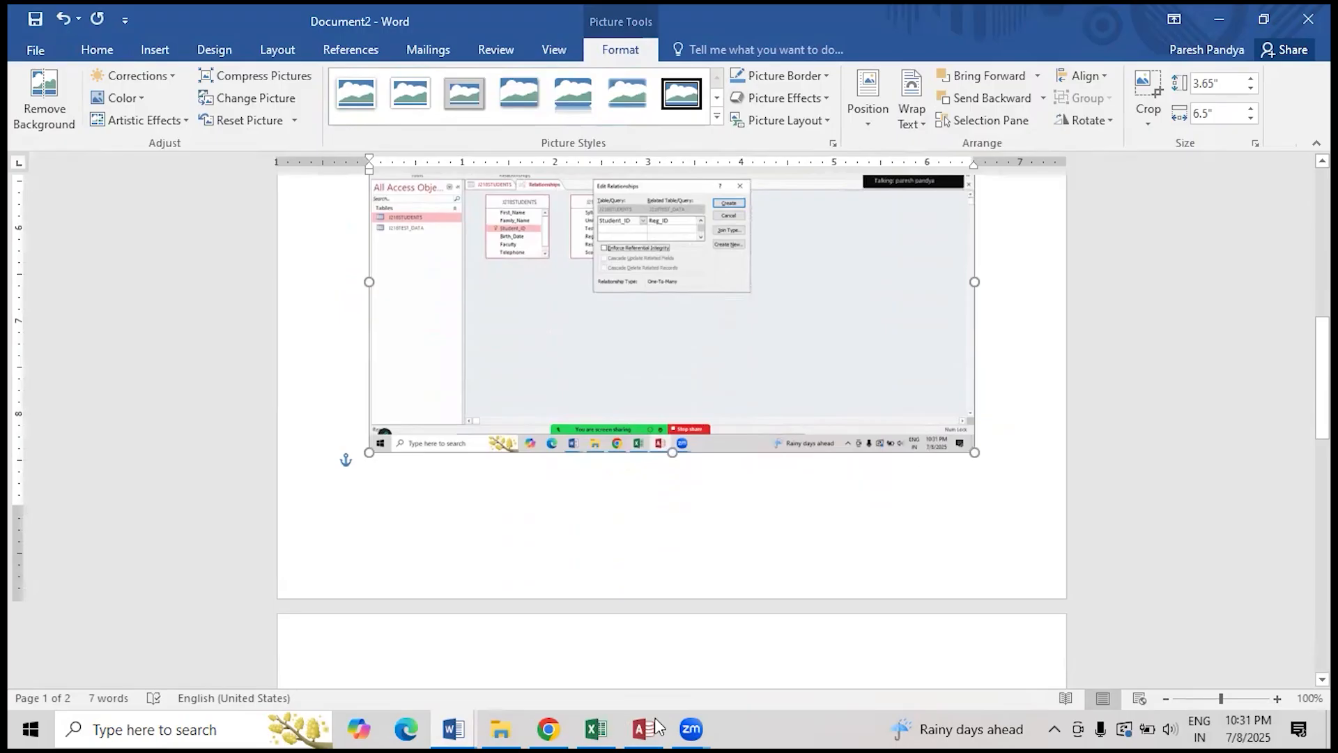
- Check the Evidence 5 requirement in access prac 18, then create the Student_ID to Reg_ID relationship in Access
mouse_move(643, 728)
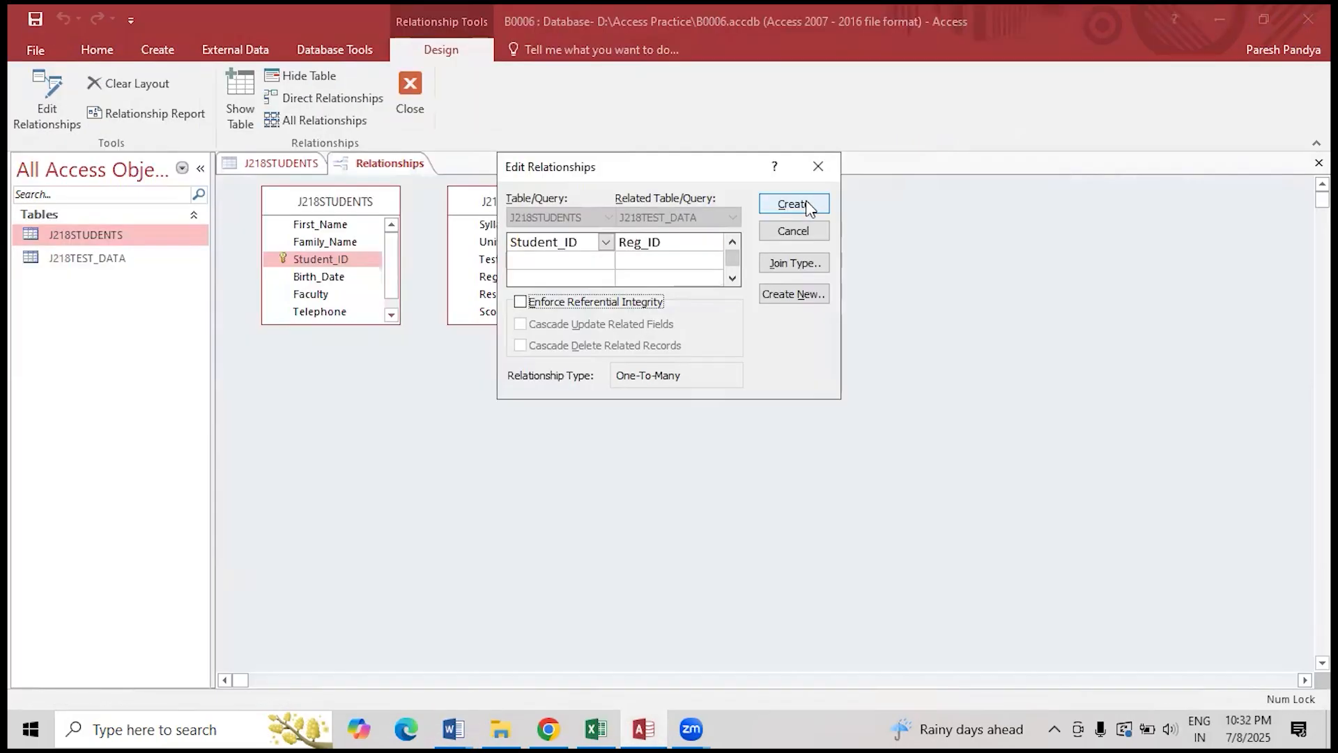
key(alt+Tab)
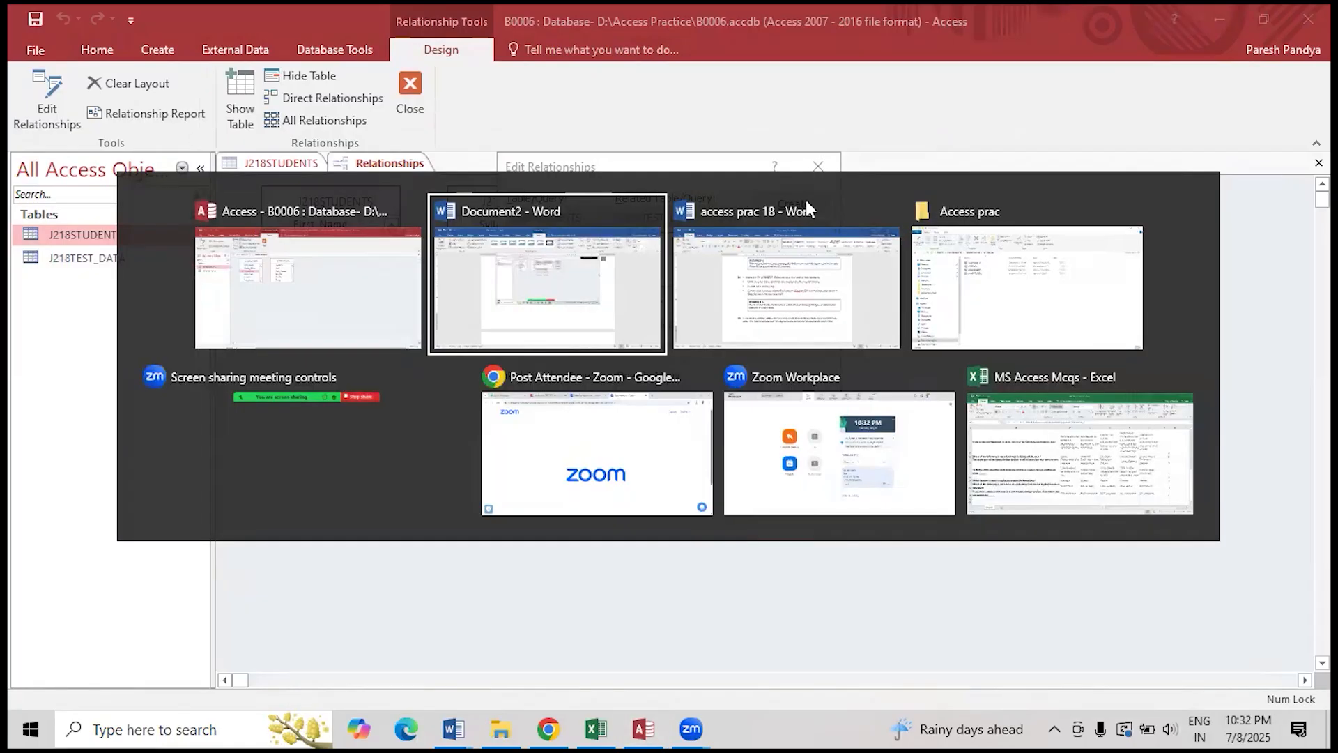
click(756, 312)
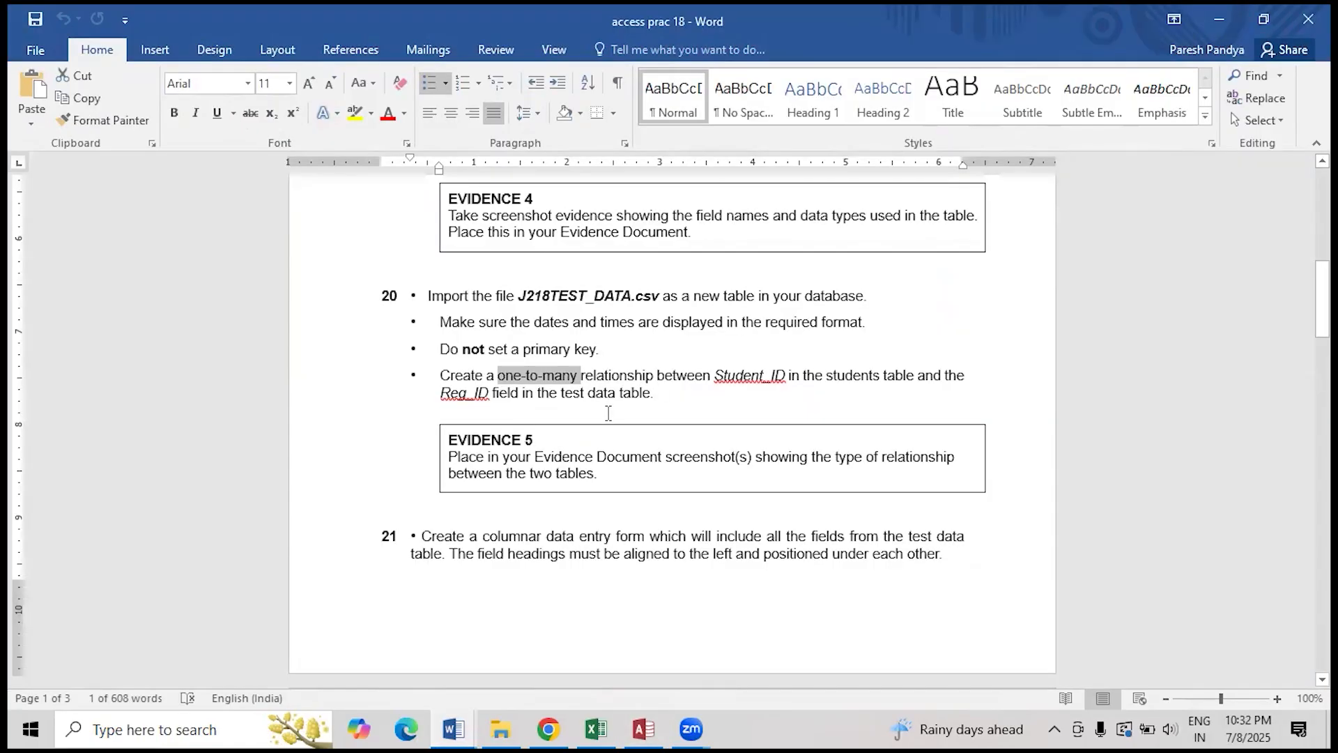
scroll(607, 414, down, 3)
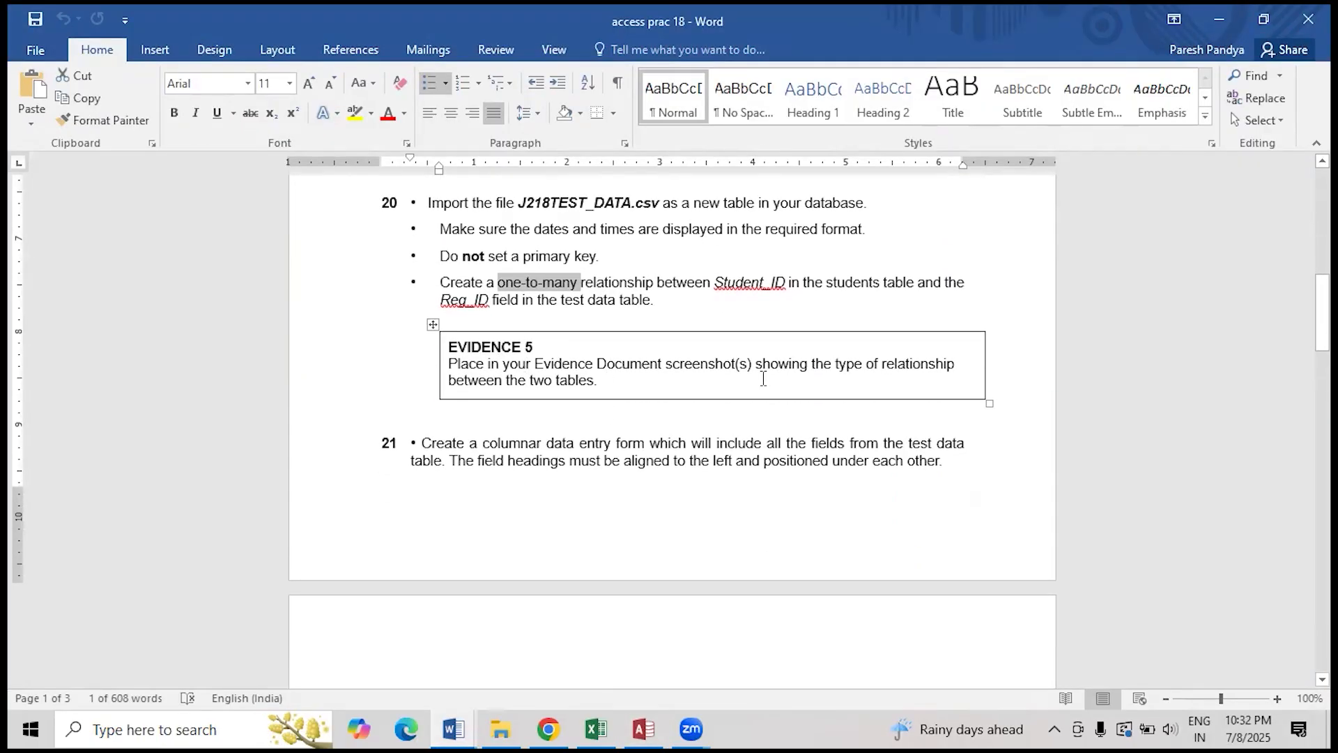
scroll(593, 388, down, 3)
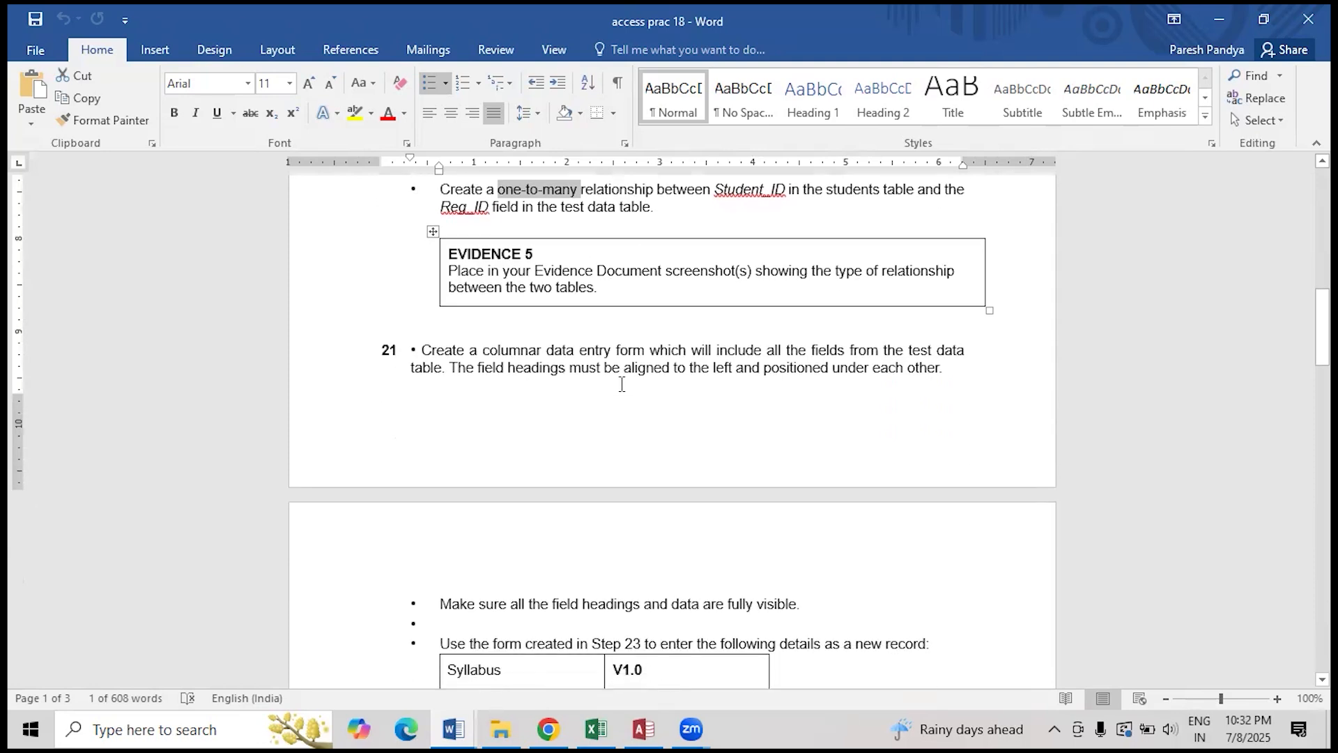
key(alt+Tab)
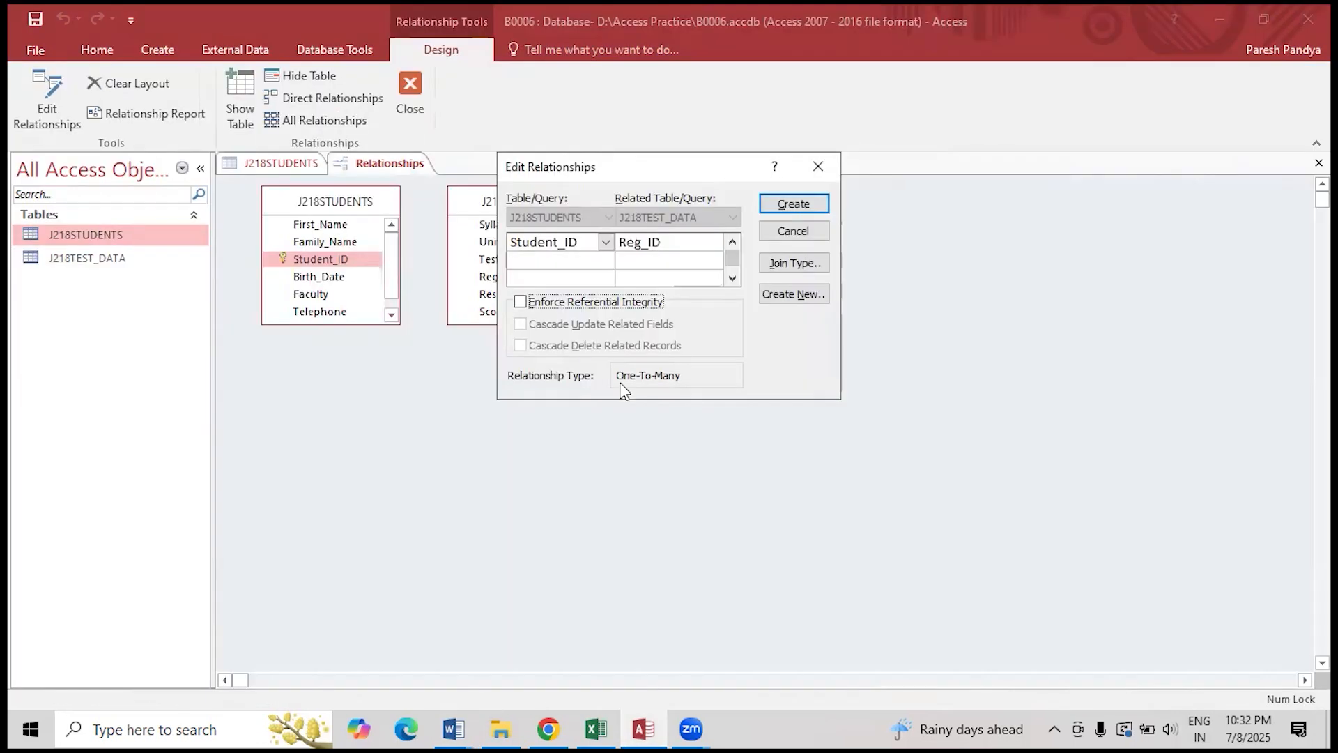
click(800, 221)
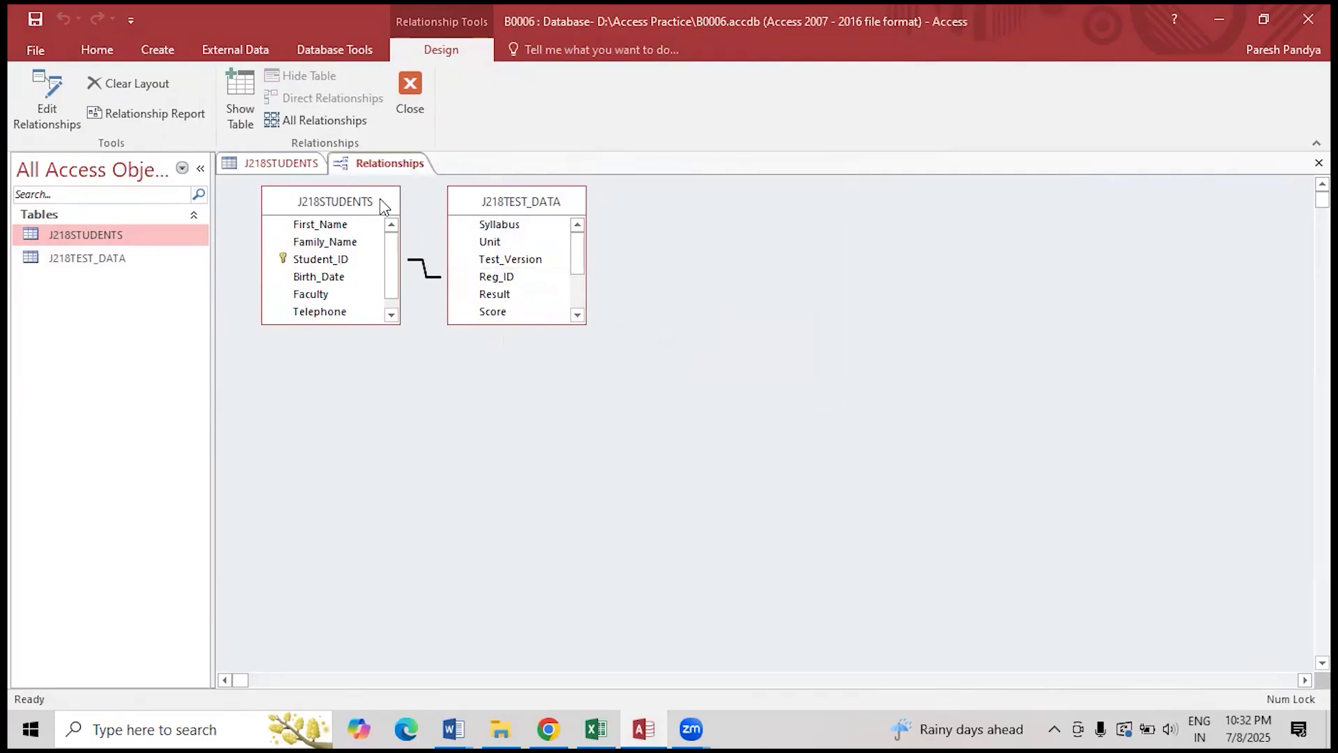
- Move the J218TEST_DATA table farther from J218STUDENTS and review the settings of the relationship between them
click(527, 201)
drag(527, 199, 586, 212)
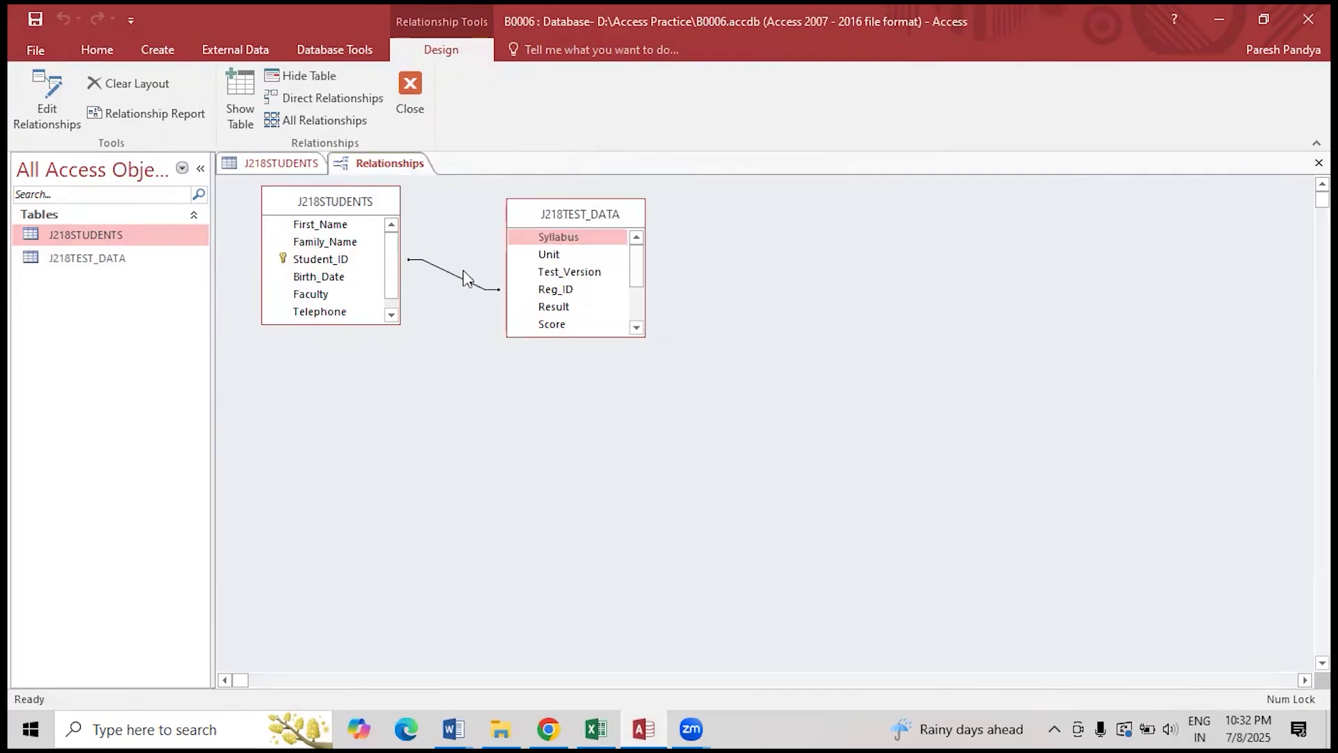
double_click(449, 276)
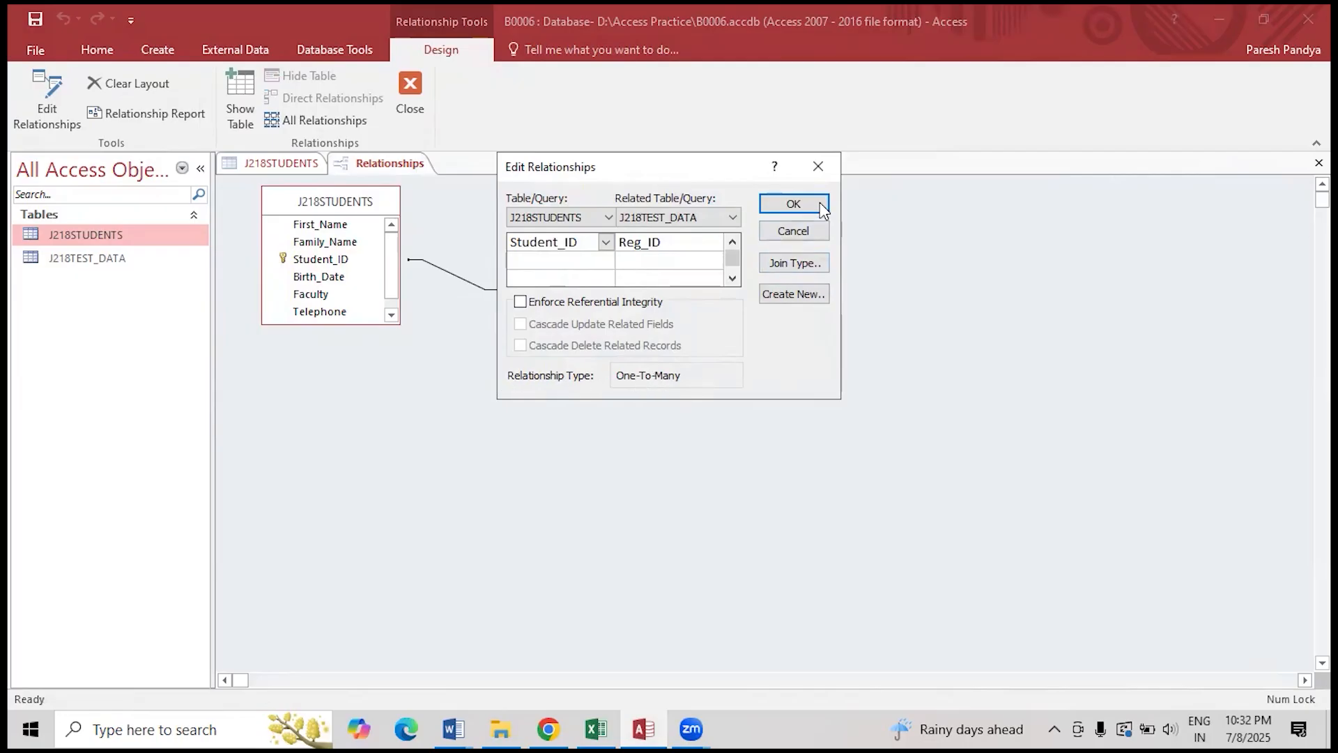
click(803, 234)
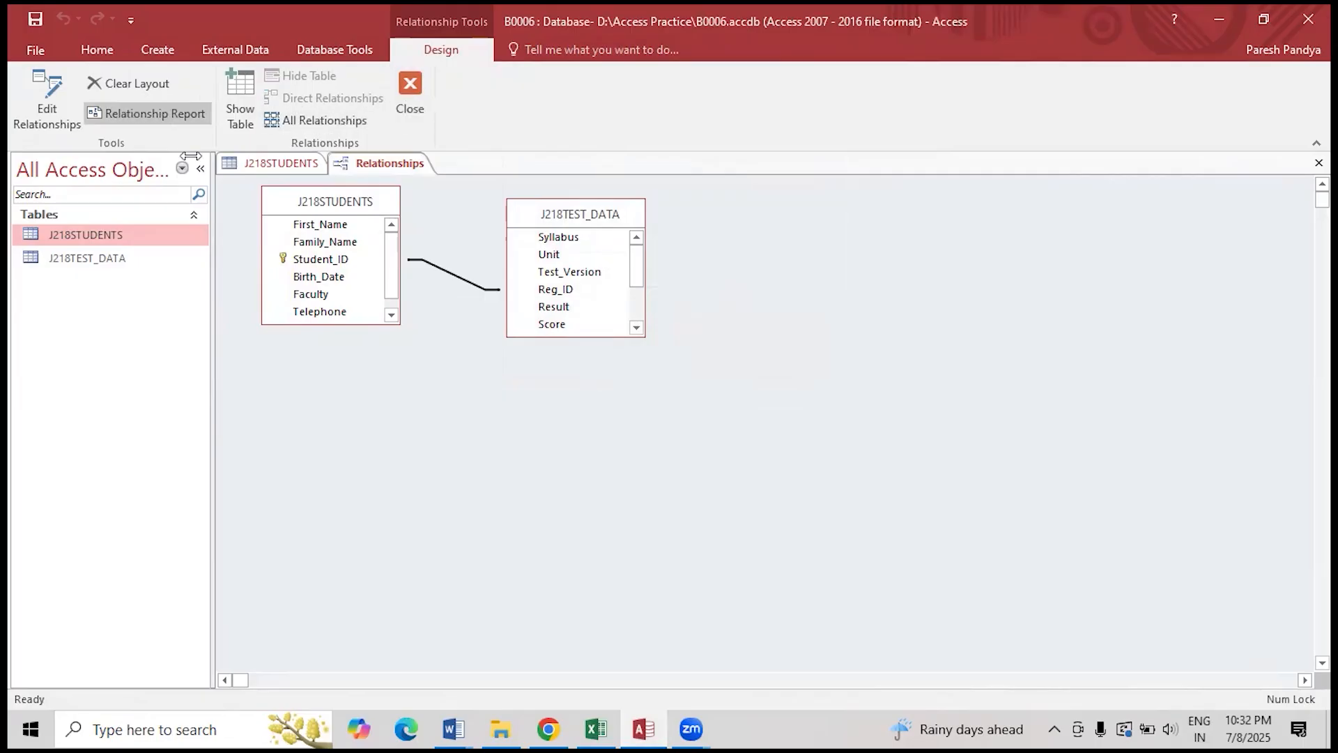
right_click(457, 278)
click(454, 276)
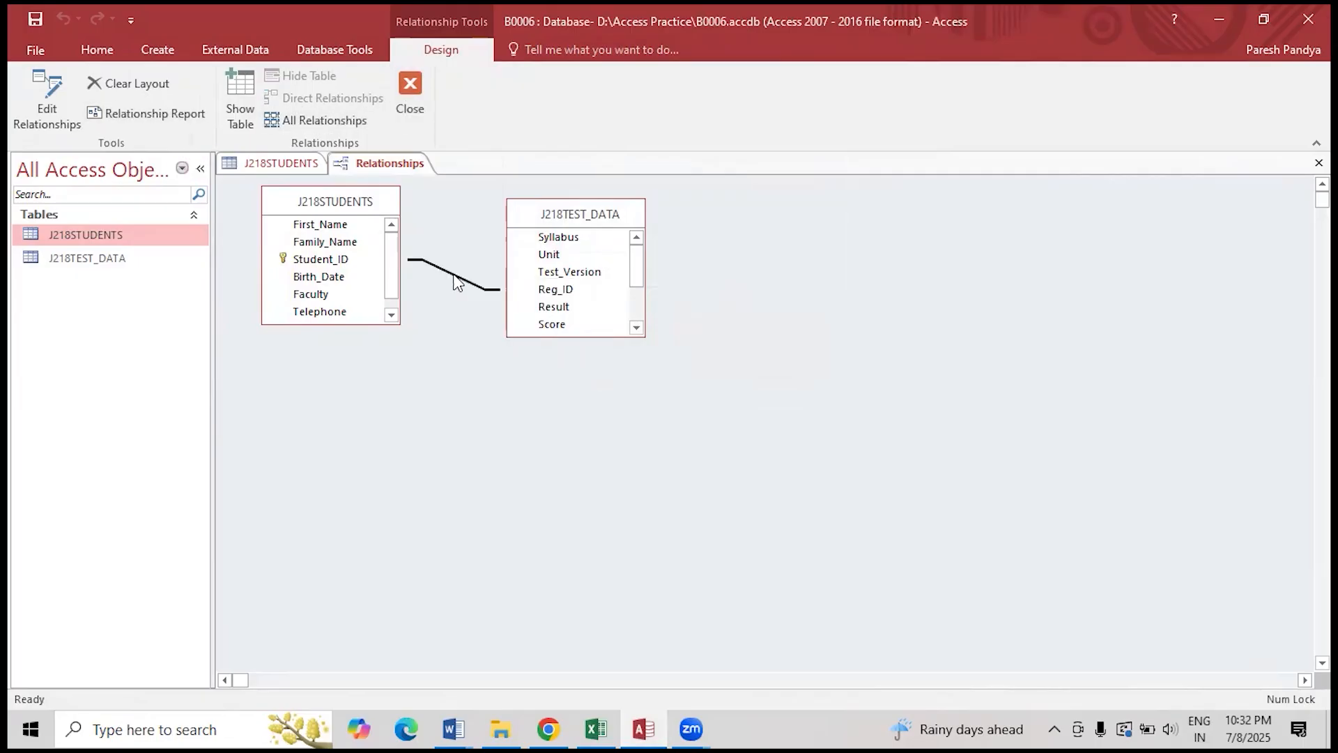
right_click(456, 280)
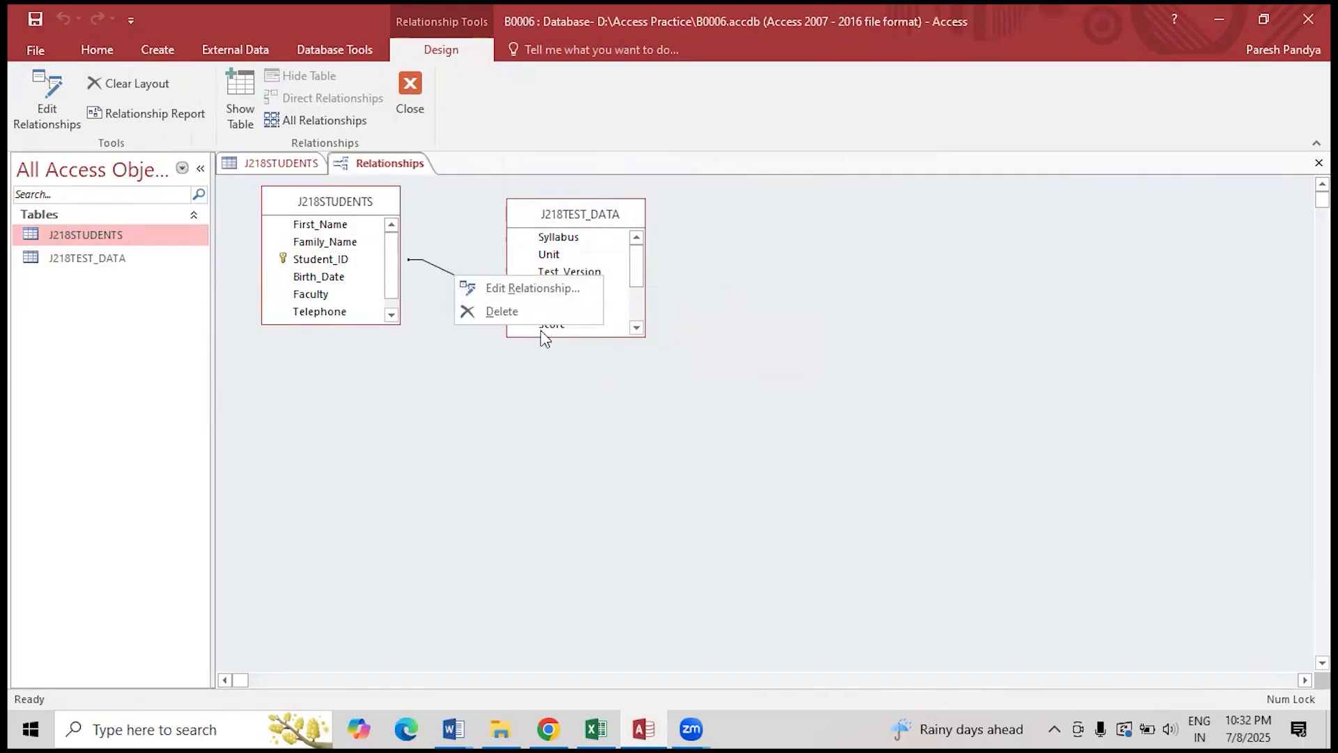
- Close the relationships layout with its changes saved, then reopen it to review the link
click(412, 94)
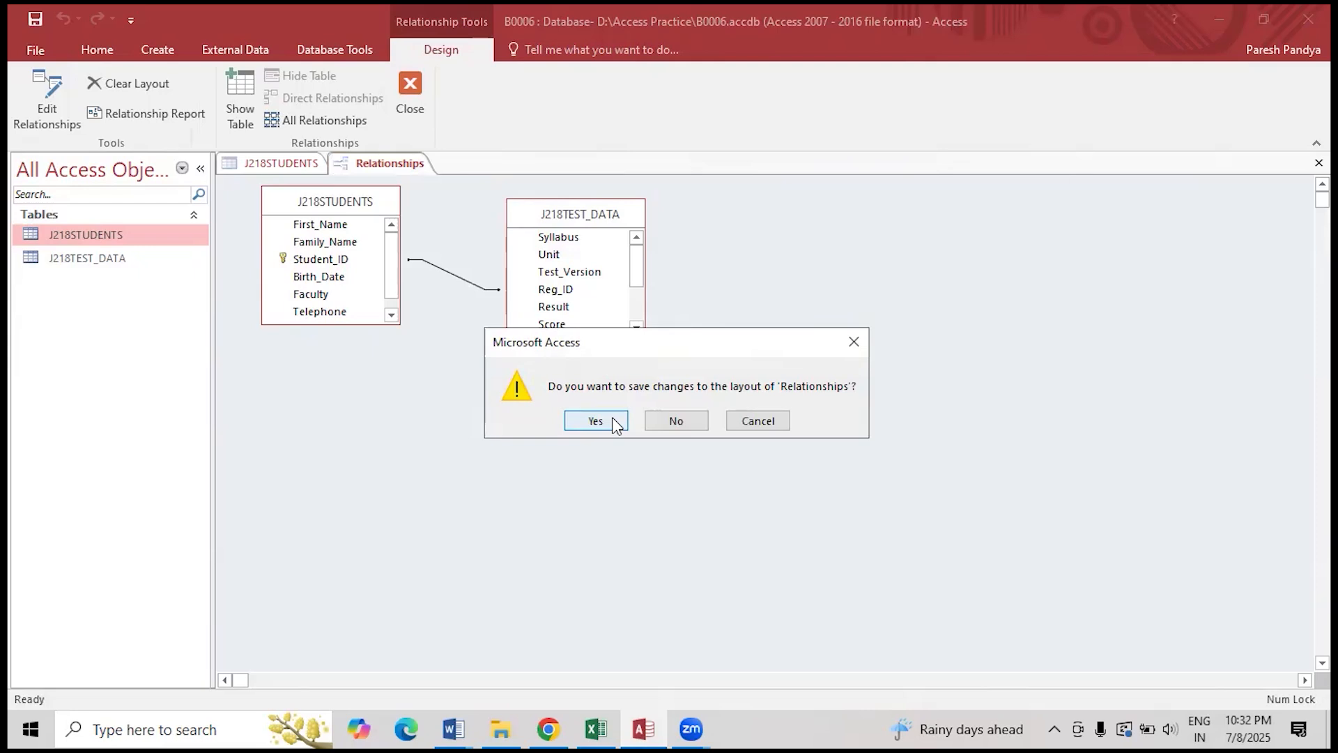
click(614, 421)
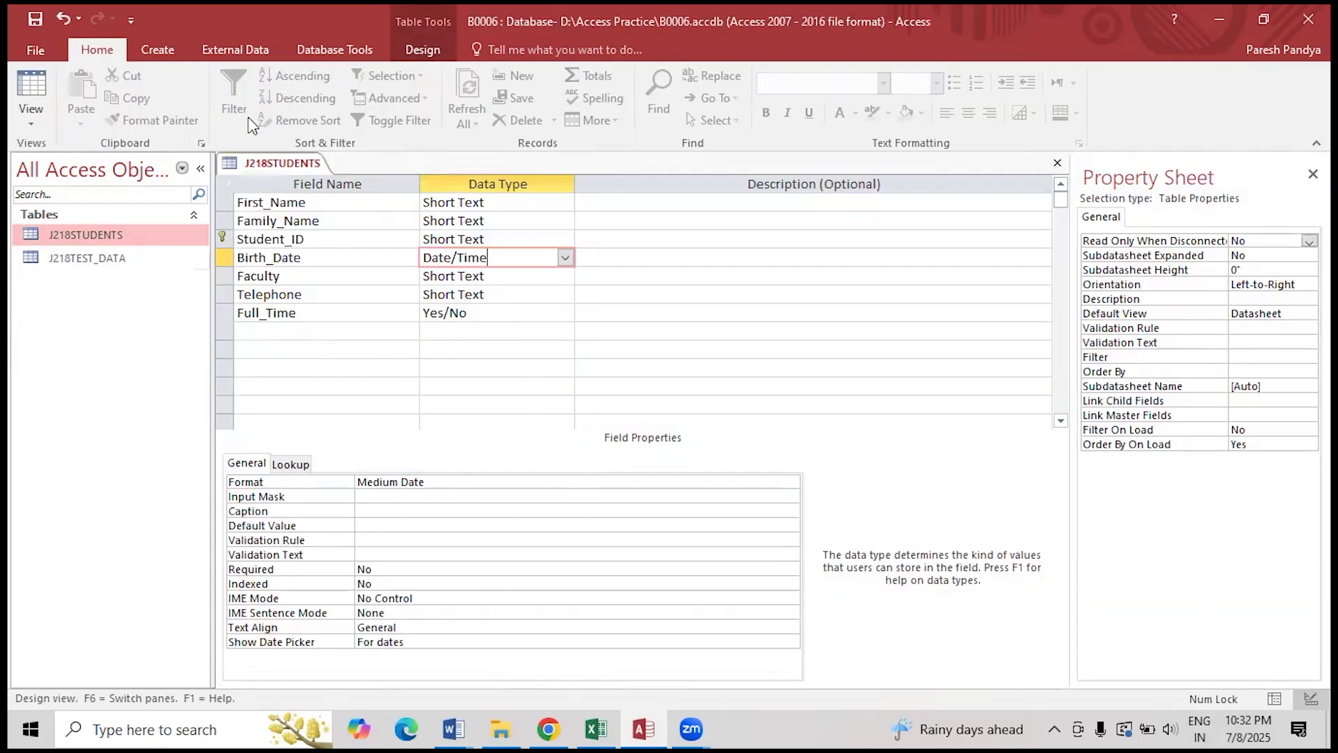
click(335, 49)
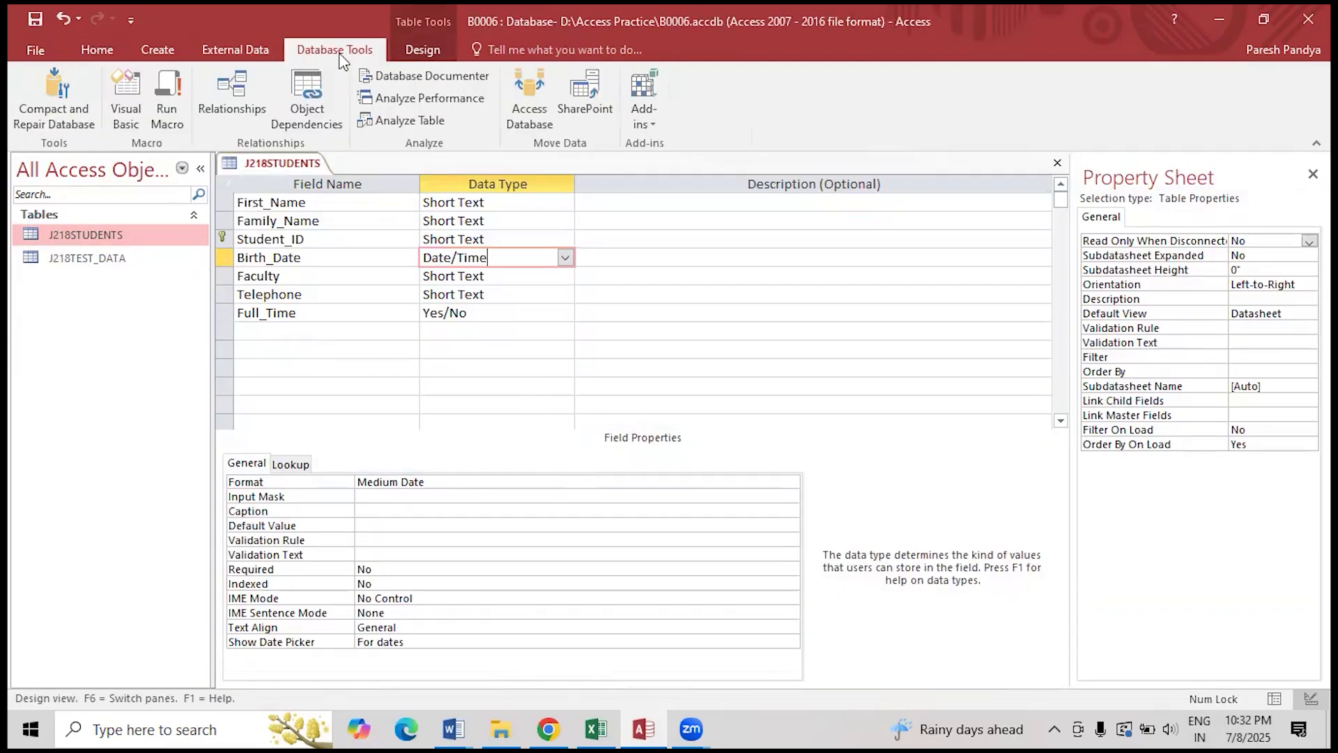
click(232, 107)
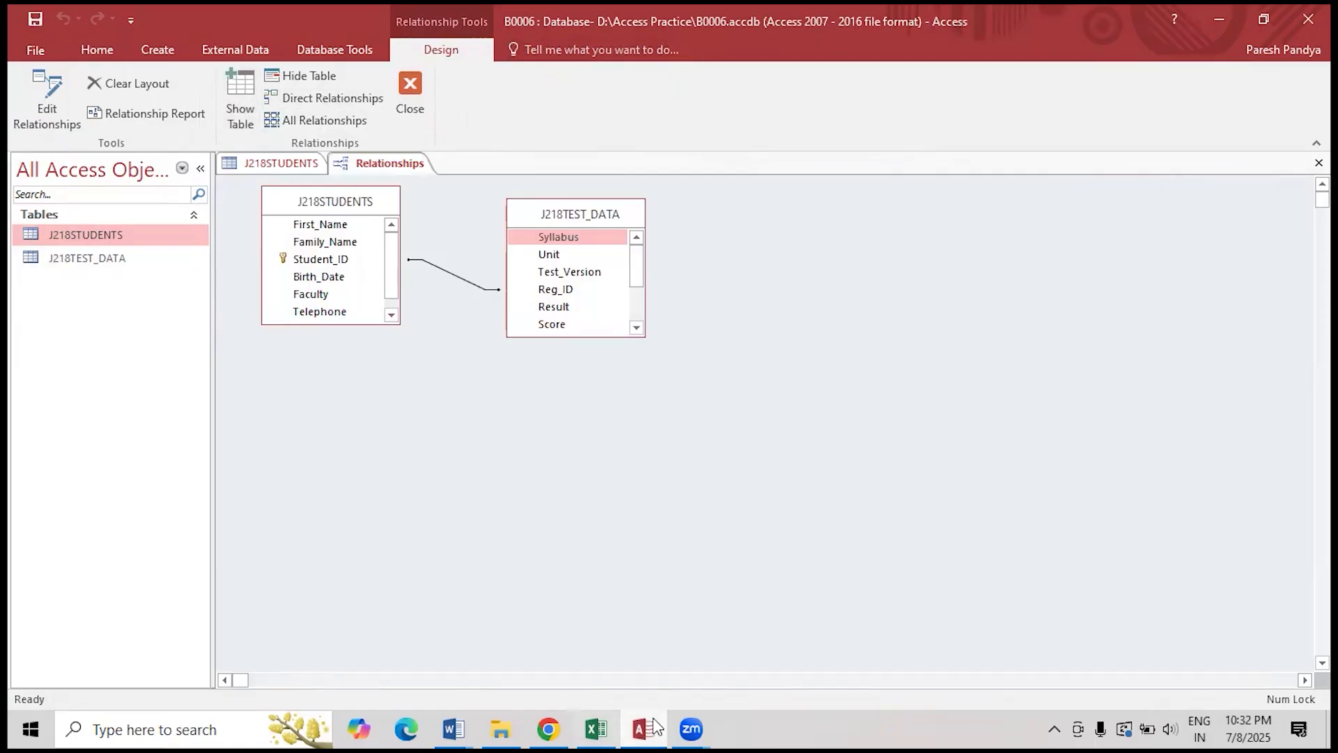
- Switch to access prac 18 in Word and review the requirements of tasks 19 to 21
mouse_move(453, 729)
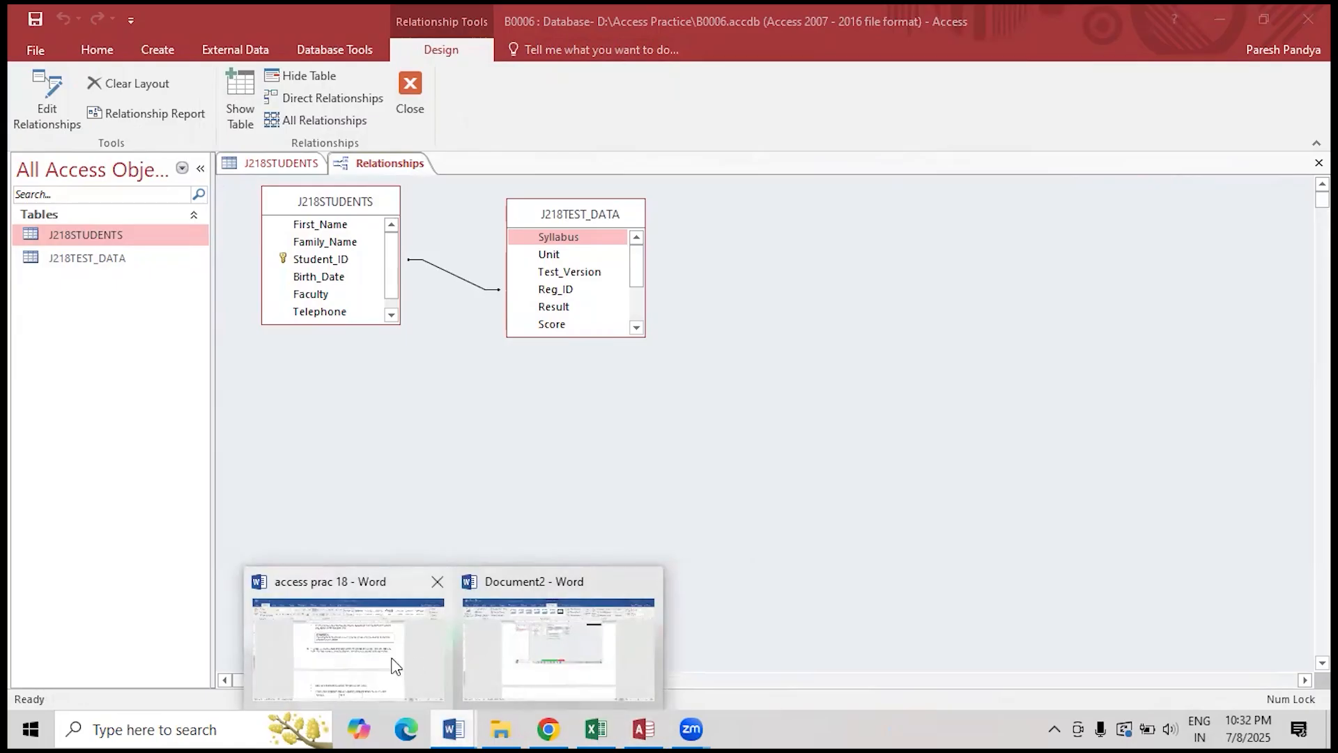
scroll(662, 395, up, 8)
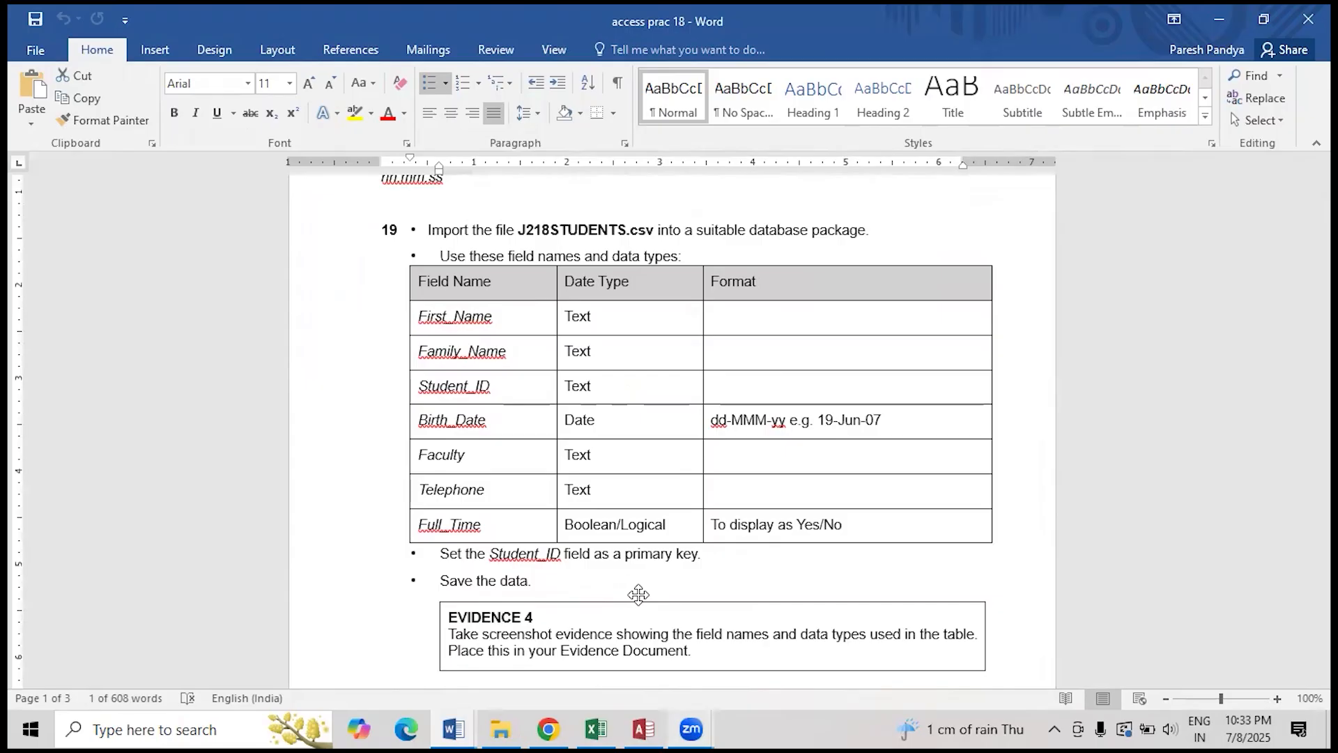
scroll(763, 282, up, 1)
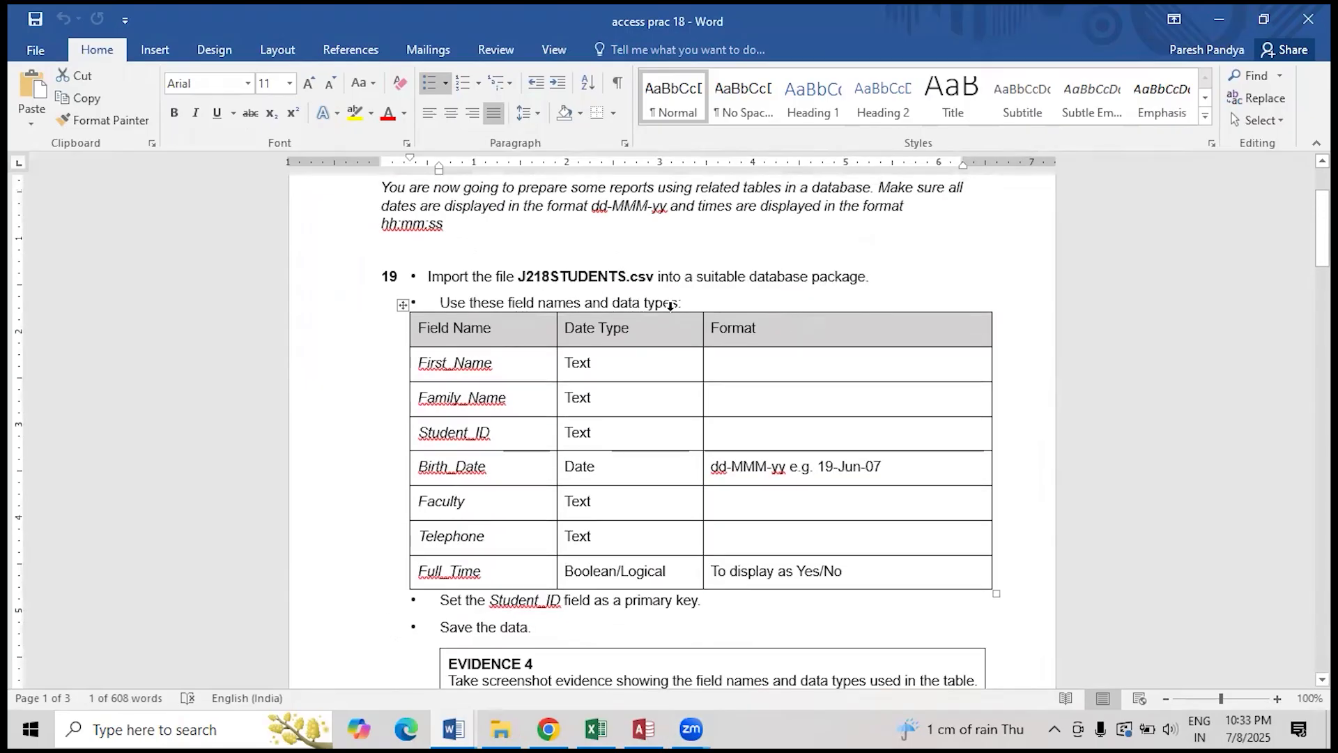
scroll(672, 391, down, 2)
scroll(690, 383, down, 1)
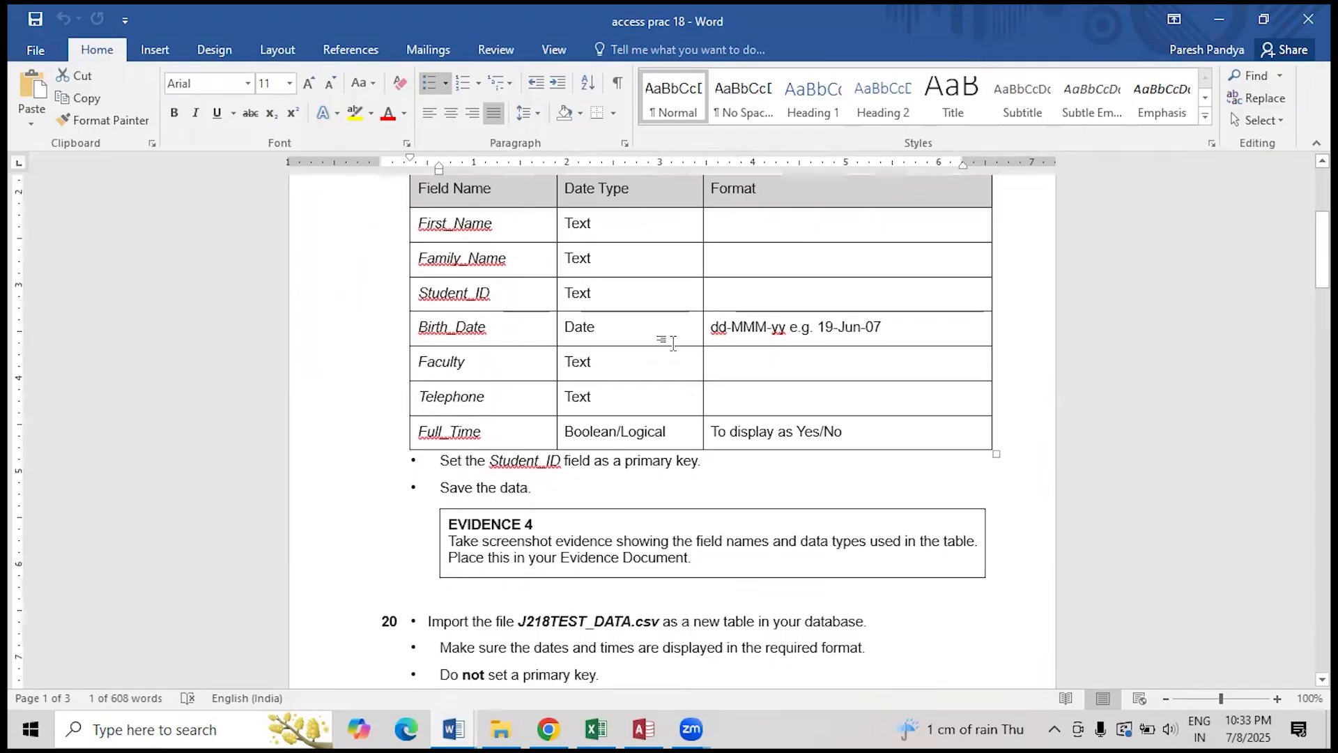
scroll(672, 343, down, 5)
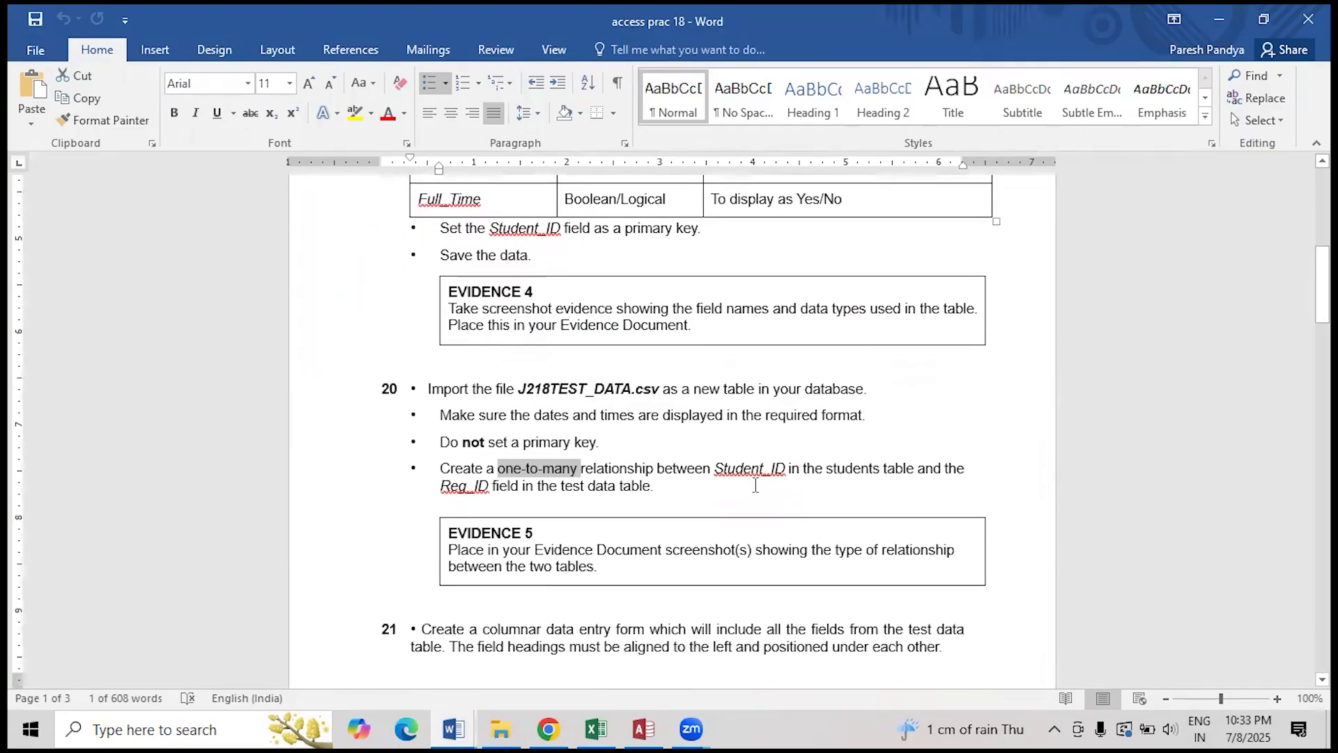
scroll(755, 484, down, 3)
scroll(755, 482, down, 4)
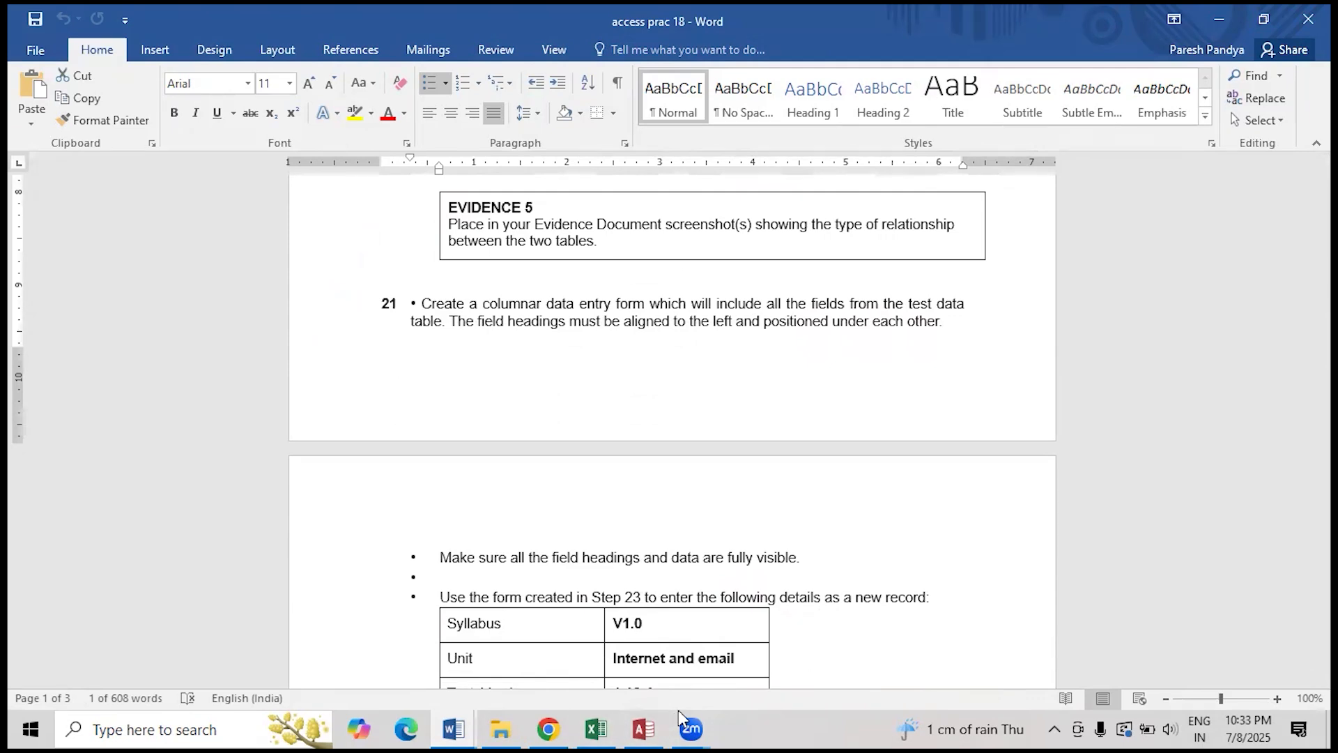
click(818, 664)
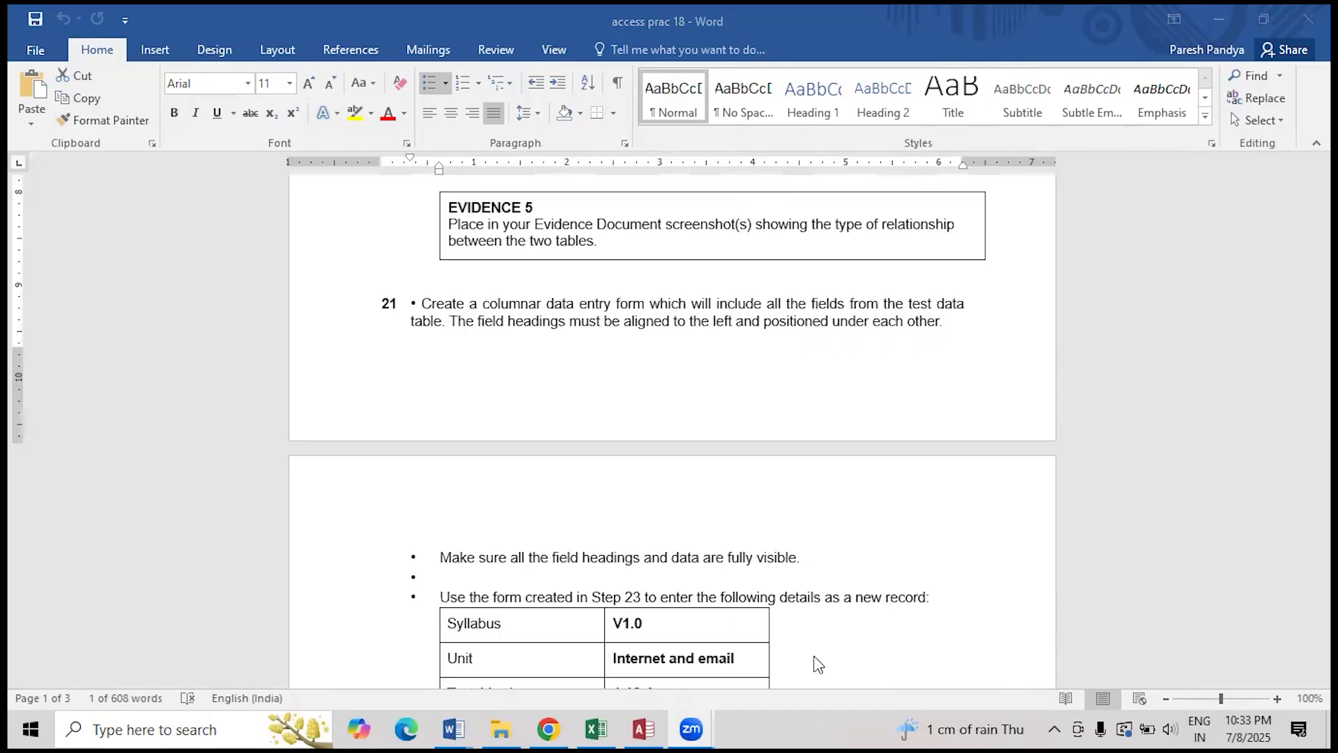